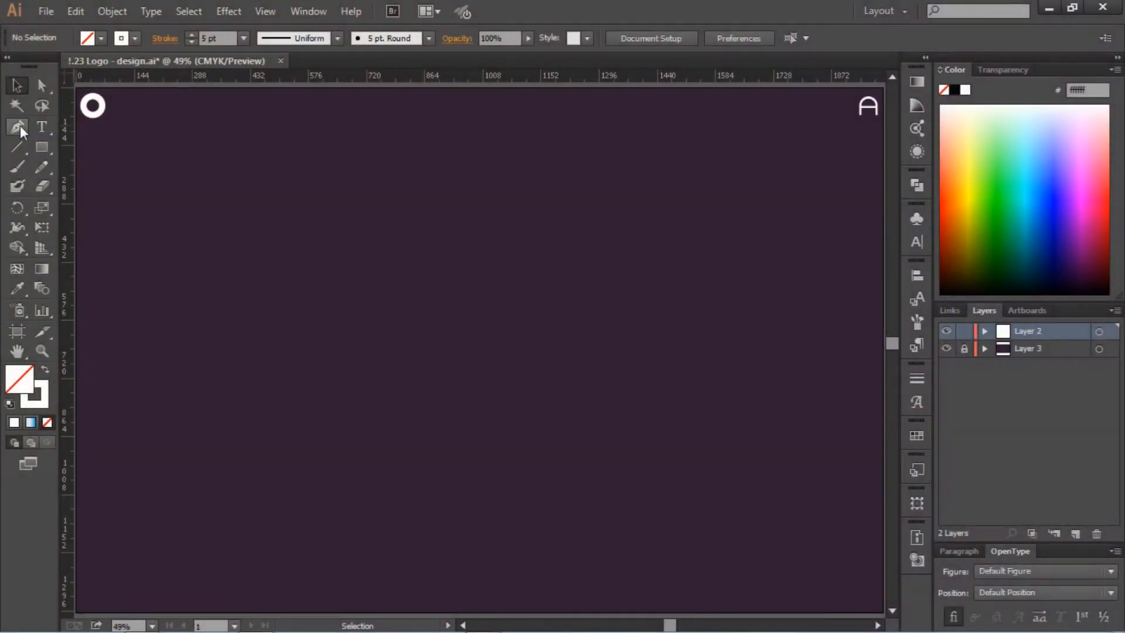
Draw the left half of a head outline with the Pen tool, running from the crown through a jagged cheek to a pointed fang
{"action": "left_click", "coordinate": [20, 125]}
{"action": "left_click_drag", "start_coordinate": [479, 256], "coordinate": [434, 278]}
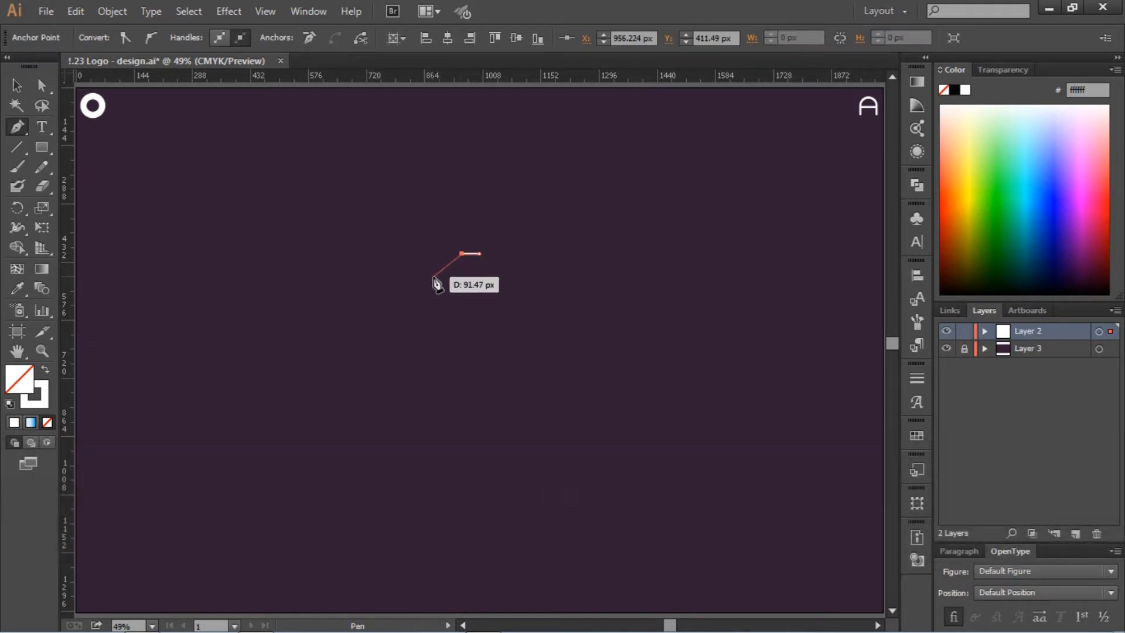
{"action": "left_click", "coordinate": [433, 277]}
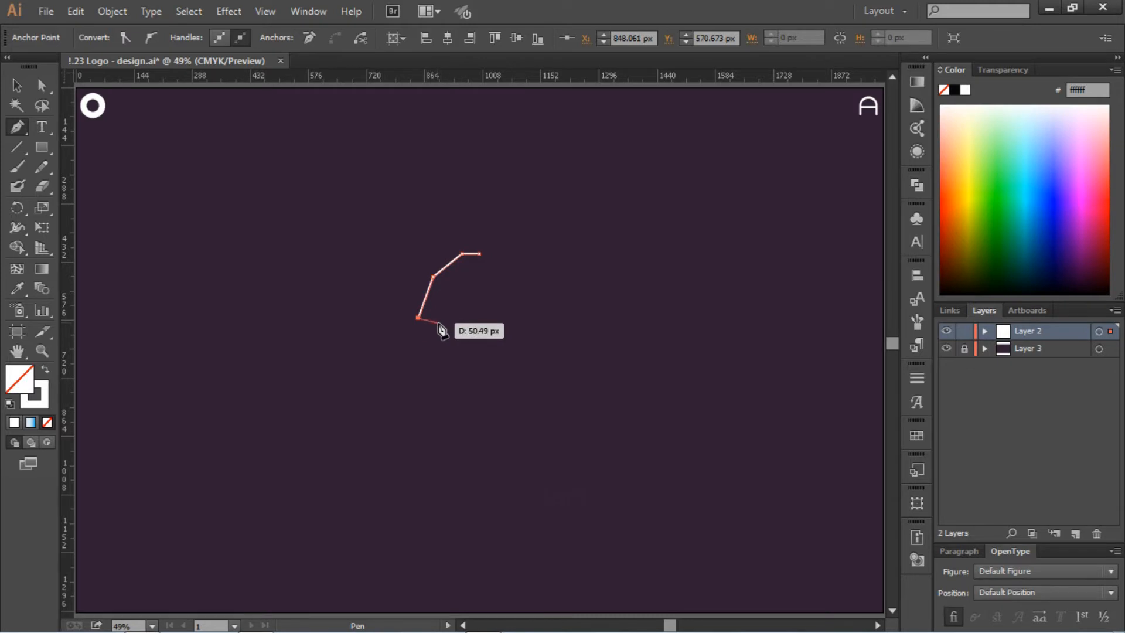
{"action": "left_click", "coordinate": [438, 322]}
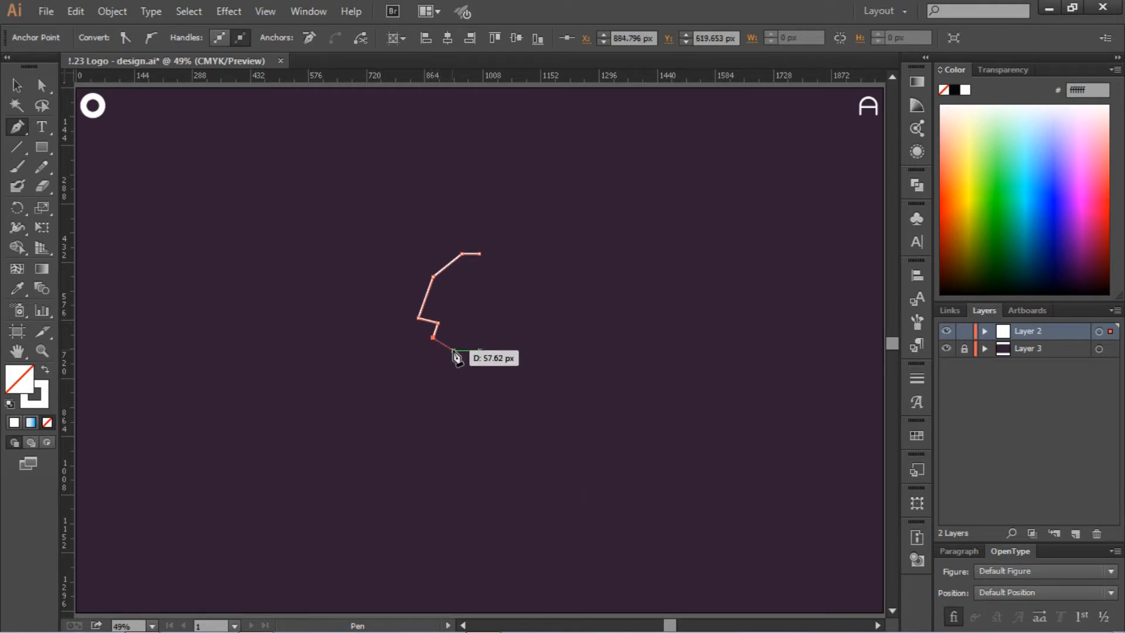
{"action": "left_click", "coordinate": [453, 351]}
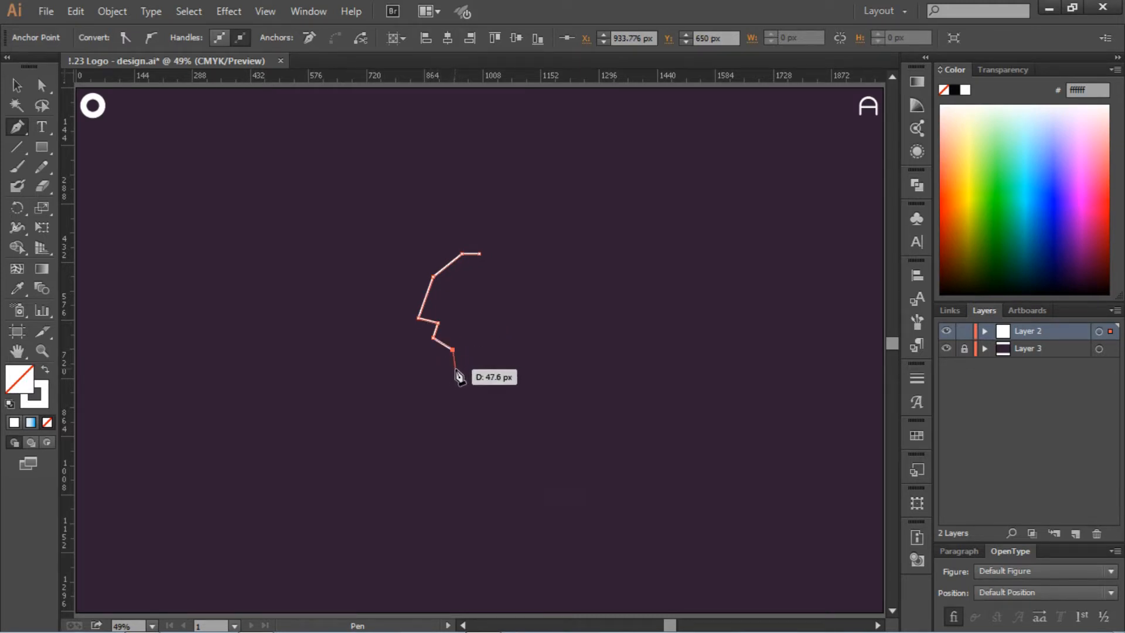
{"action": "key", "text": "shift"}
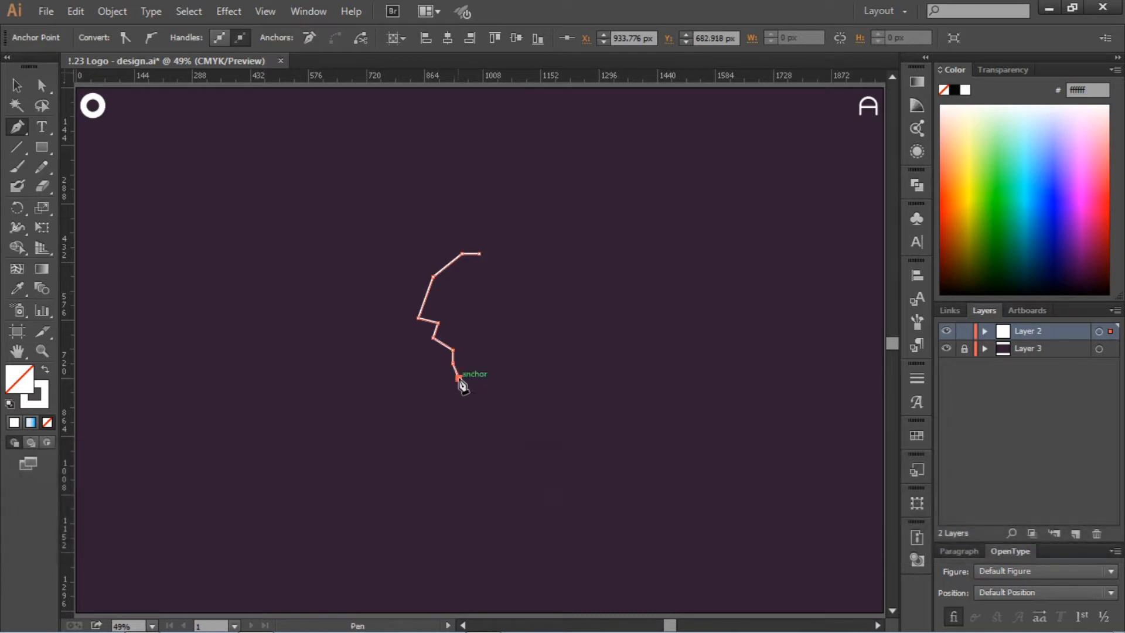
{"action": "left_click", "coordinate": [458, 376]}
{"action": "left_click", "coordinate": [480, 353]}
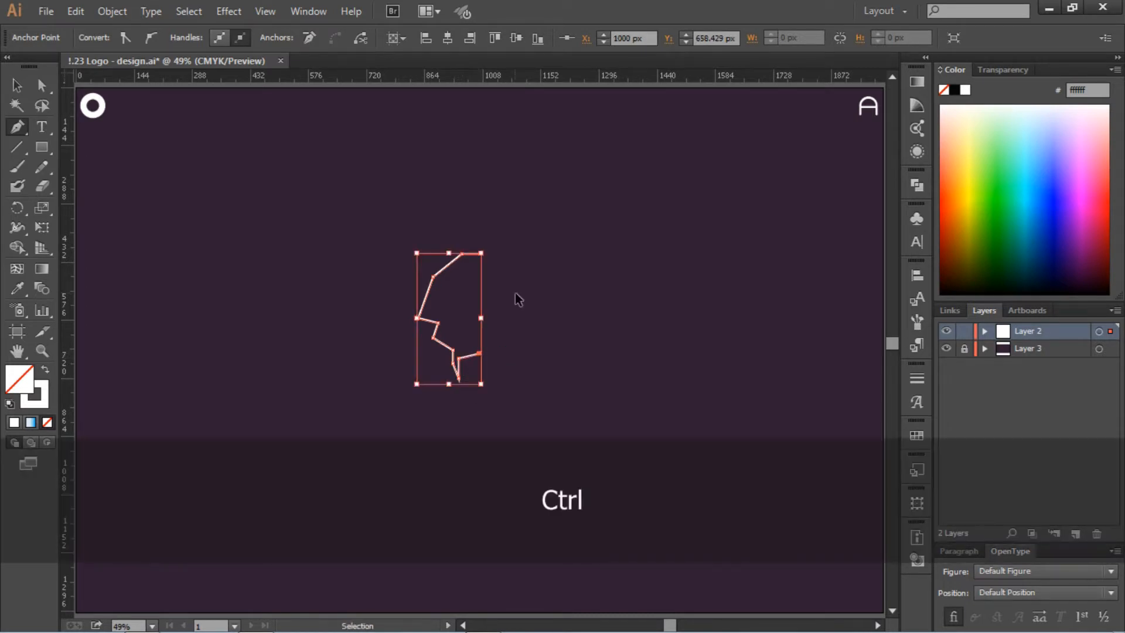
Shift the inner edge of the fang slightly toward the centre line to widen the fang
{"action": "key", "text": "ctrl+equal"}
{"action": "key", "text": "ctrl+equal"}
{"action": "key", "text": "ctrl+equal"}
{"action": "key", "text": "ctrl+equal"}
{"action": "key", "text": "ctrl+equal"}
{"action": "key", "text": "a"}
{"action": "scroll", "coordinate": [471, 303], "scroll_direction": "down", "scroll_amount": 3}
{"action": "left_click", "coordinate": [395, 366]}
{"action": "left_click_drag", "start_coordinate": [396, 287], "coordinate": [406, 289]}
{"action": "left_click", "coordinate": [432, 345]}
{"action": "scroll", "coordinate": [431, 346], "scroll_direction": "up", "scroll_amount": 5}
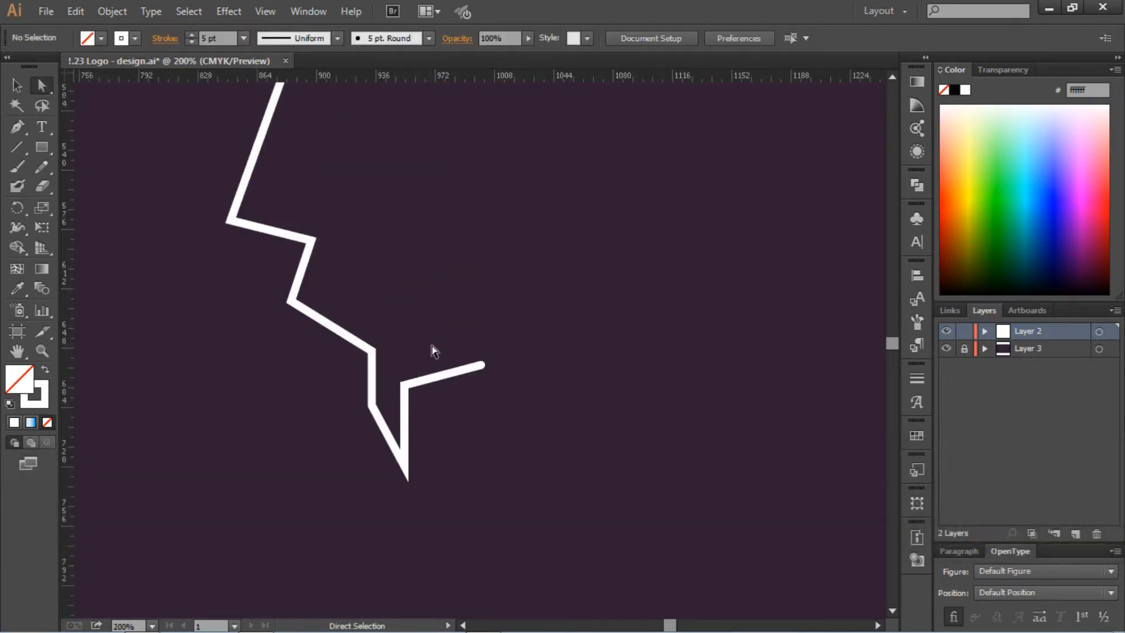
Nudge the fang's corner points slightly toward the centre line and lower its outer corner point
{"action": "left_click_drag", "start_coordinate": [363, 456], "coordinate": [411, 522]}
{"action": "scroll", "coordinate": [447, 477], "scroll_direction": "up", "scroll_amount": 2}
{"action": "key", "text": "Right"}
{"action": "key", "text": "Right"}
{"action": "key", "text": "Right"}
{"action": "key", "text": "Right"}
{"action": "left_click", "coordinate": [533, 328]}
{"action": "scroll", "coordinate": [532, 329], "scroll_direction": "up", "scroll_amount": 4}
{"action": "scroll", "coordinate": [532, 329], "scroll_direction": "down", "scroll_amount": 1}
{"action": "left_click", "coordinate": [437, 504]}
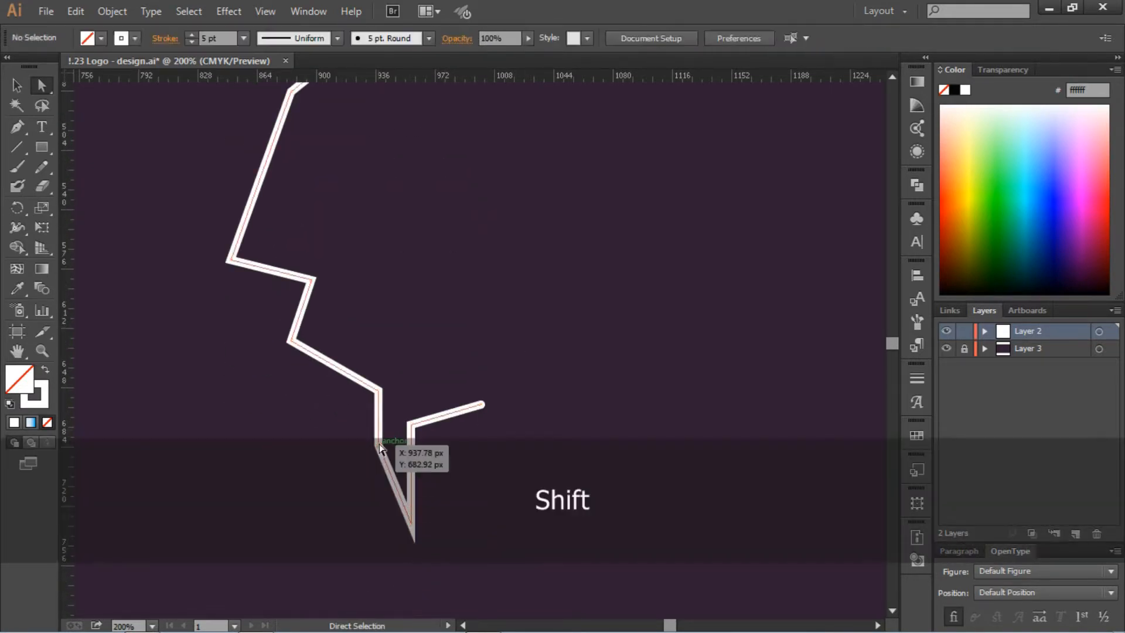
{"action": "left_click_drag", "start_coordinate": [379, 444], "coordinate": [378, 459]}
{"action": "left_click", "coordinate": [484, 479]}
Move the fang's inner upper corner toward the centre line and round its outer edge into a curve
{"action": "key", "text": "ctrl+minus"}
{"action": "key", "text": "ctrl+minus"}
{"action": "key", "text": "ctrl+equal"}
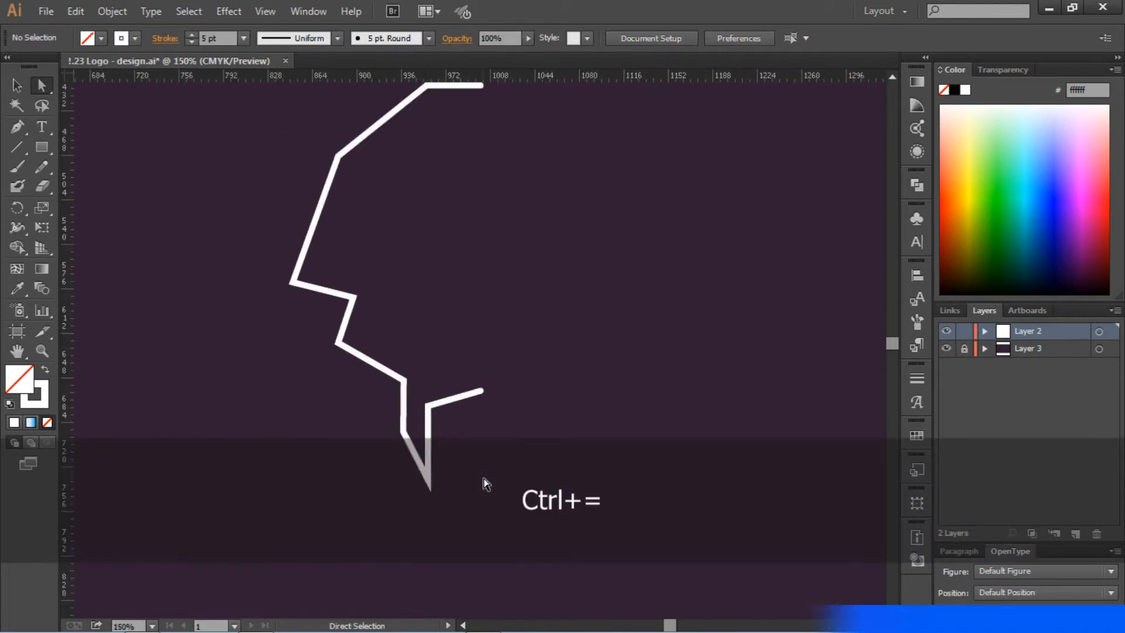
{"action": "left_click_drag", "start_coordinate": [429, 404], "coordinate": [594, 421]}
{"action": "left_click", "coordinate": [403, 433]}
{"action": "left_click", "coordinate": [594, 421]}
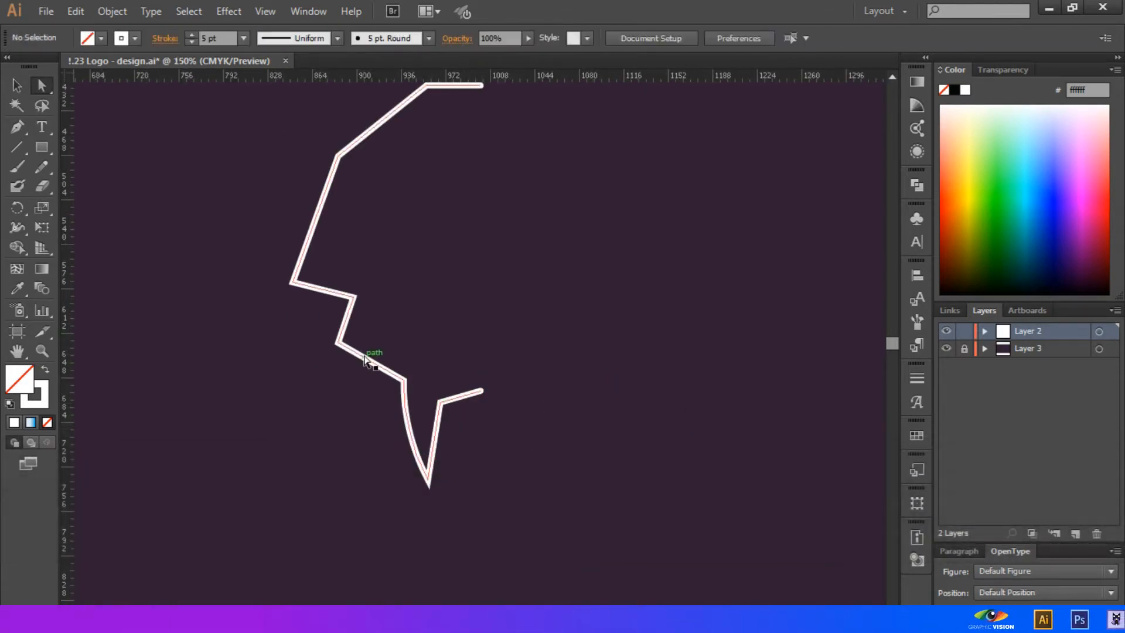
Round the corners of the crown and forehead into one smooth arc
{"action": "scroll", "coordinate": [366, 356], "scroll_direction": "up", "scroll_amount": 3}
{"action": "left_click", "coordinate": [427, 168]}
{"action": "left_click_drag", "start_coordinate": [431, 182], "coordinate": [501, 334]}
{"action": "left_click", "coordinate": [339, 235]}
{"action": "left_click", "coordinate": [577, 301]}
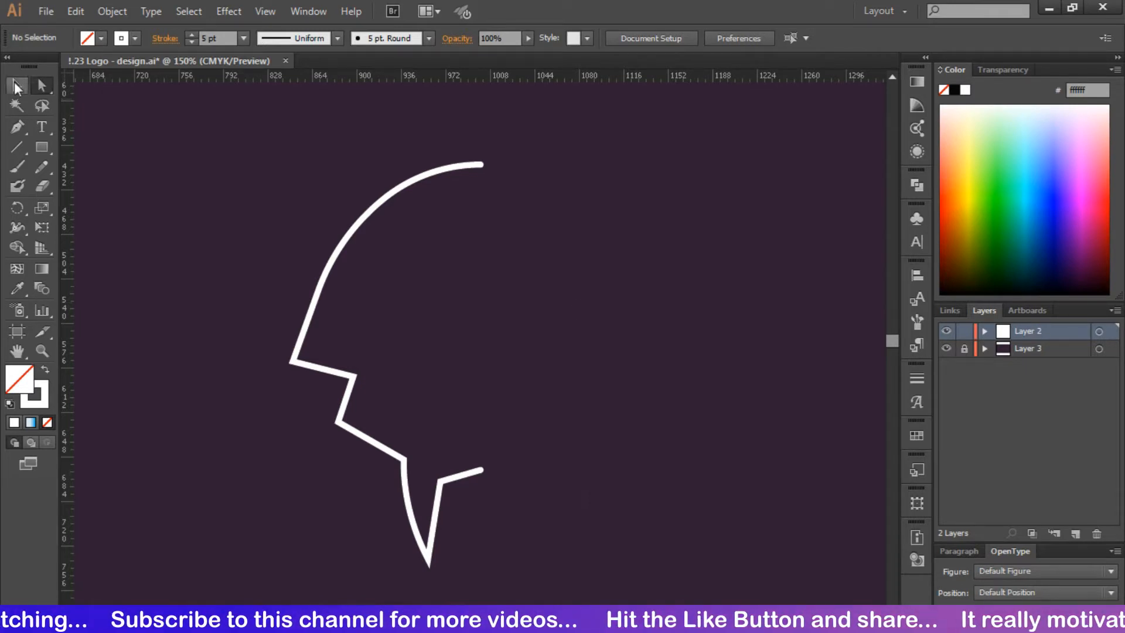
Set the stroke weight of the half head outline to 10 pt
{"action": "key", "text": "ctrl+0"}
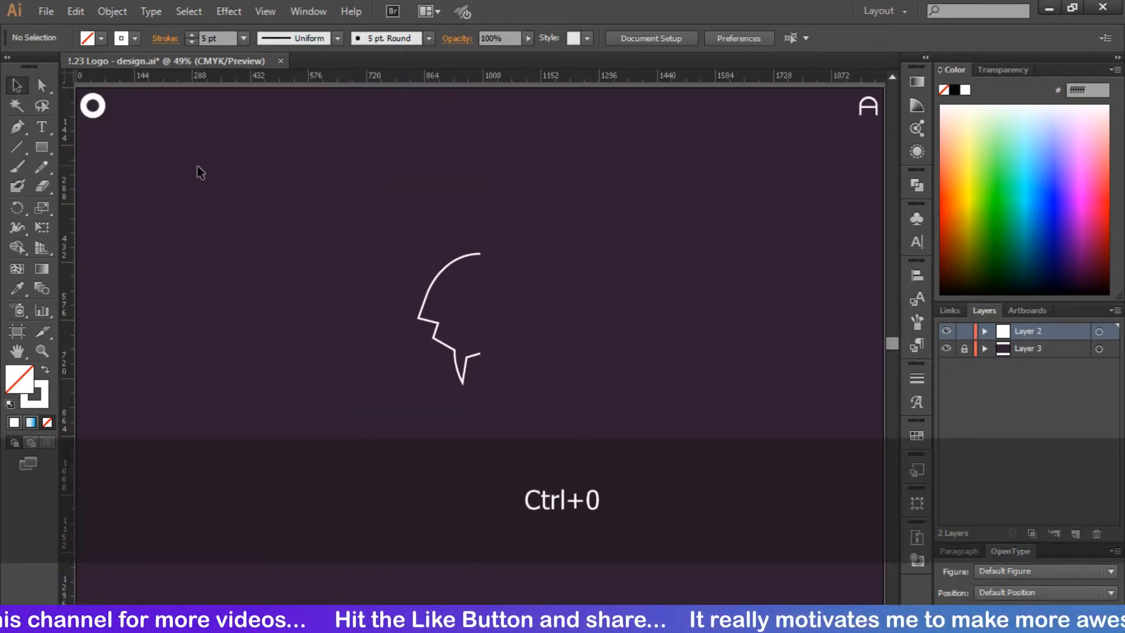
{"action": "left_click_drag", "start_coordinate": [398, 284], "coordinate": [423, 296]}
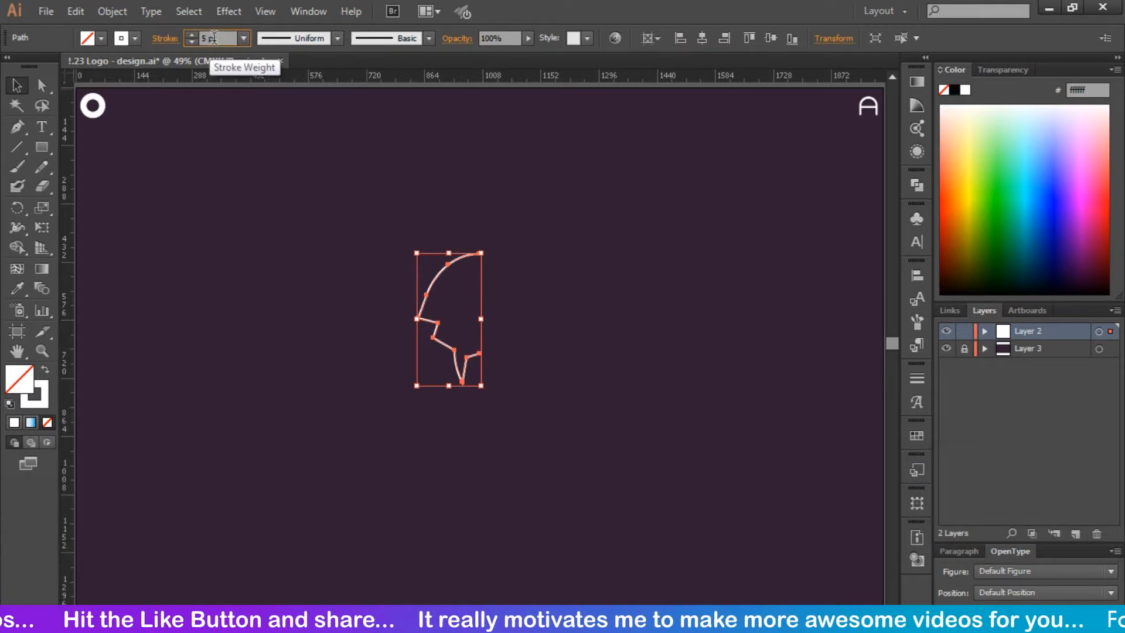
{"action": "left_click", "coordinate": [215, 38]}
{"action": "left_click", "coordinate": [357, 266]}
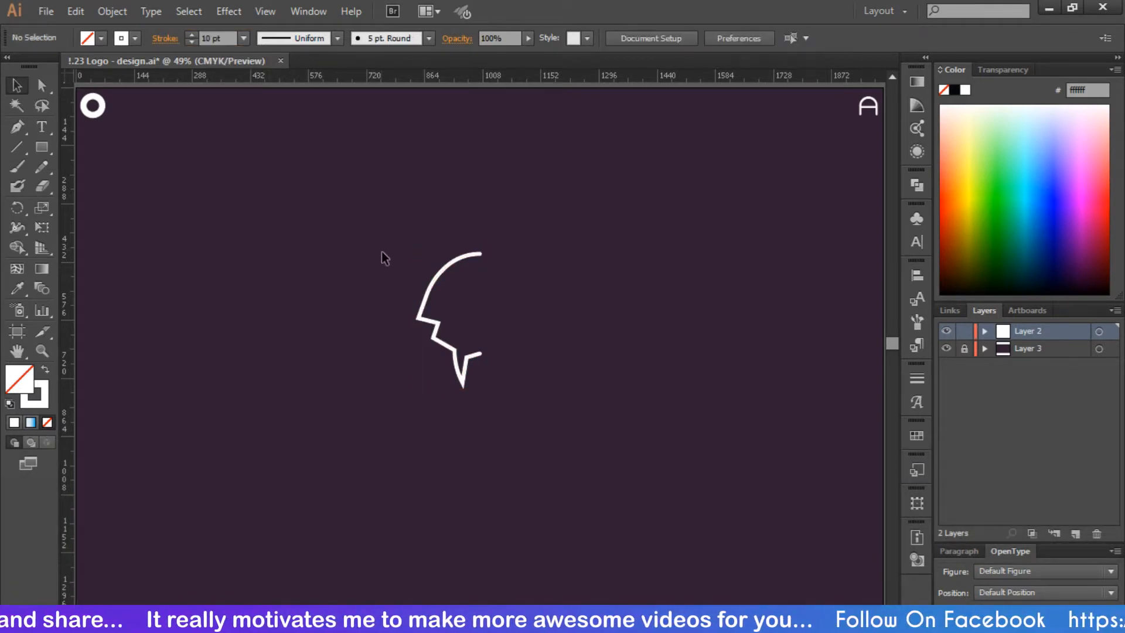
Duplicate the half head outline and reflect the copy across the vertical axis
{"action": "left_click_drag", "start_coordinate": [382, 253], "coordinate": [489, 365]}
{"action": "key", "text": "ctrl+c"}
{"action": "key", "text": "ctrl+v"}
{"action": "right_click", "coordinate": [498, 320]}
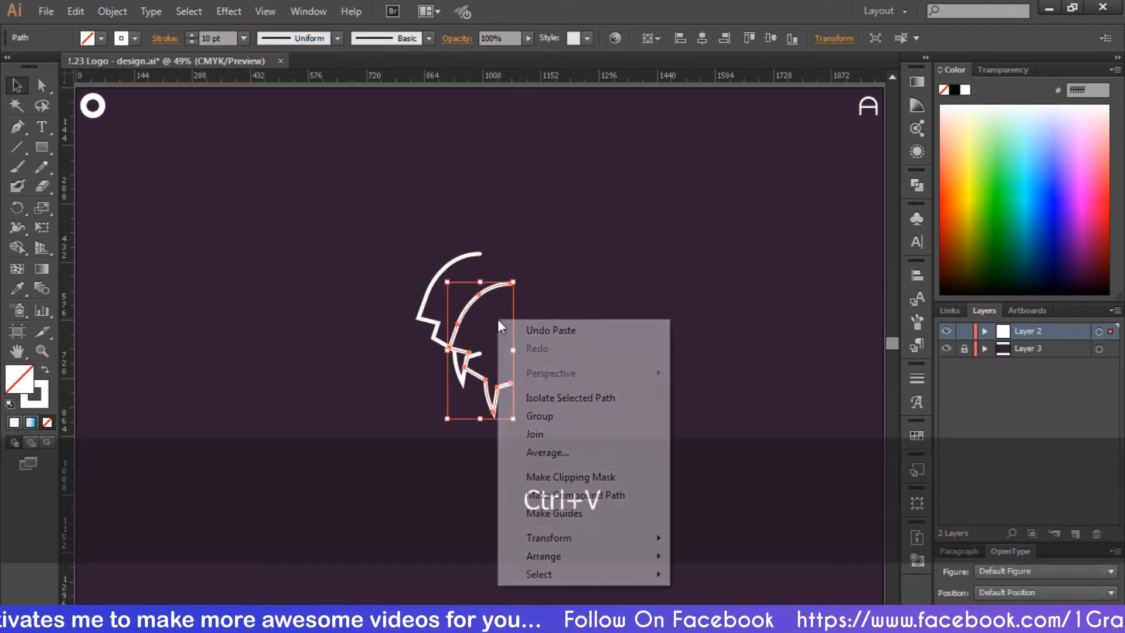
{"action": "mouse_move", "coordinate": [582, 544]}
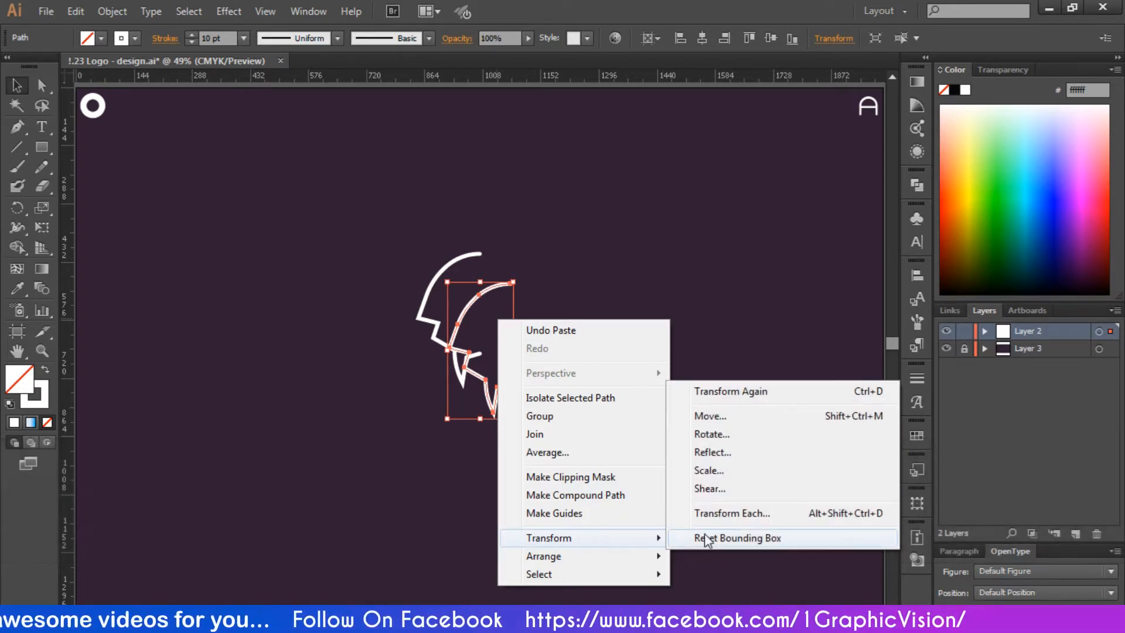
{"action": "left_click", "coordinate": [714, 452]}
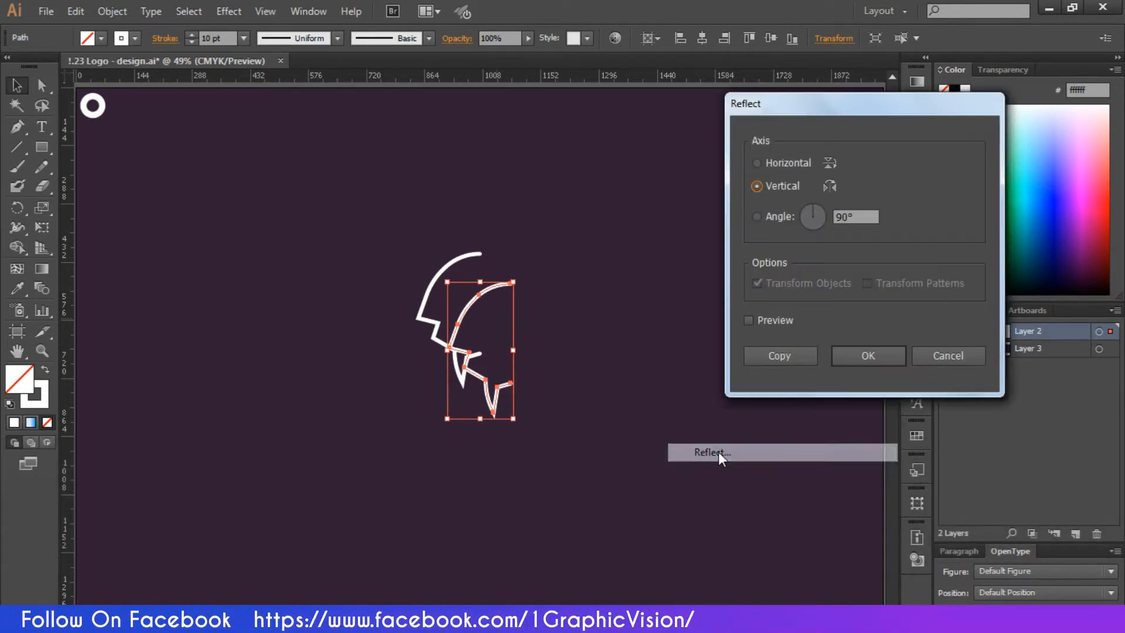
{"action": "left_click", "coordinate": [858, 355]}
{"action": "left_click", "coordinate": [540, 332]}
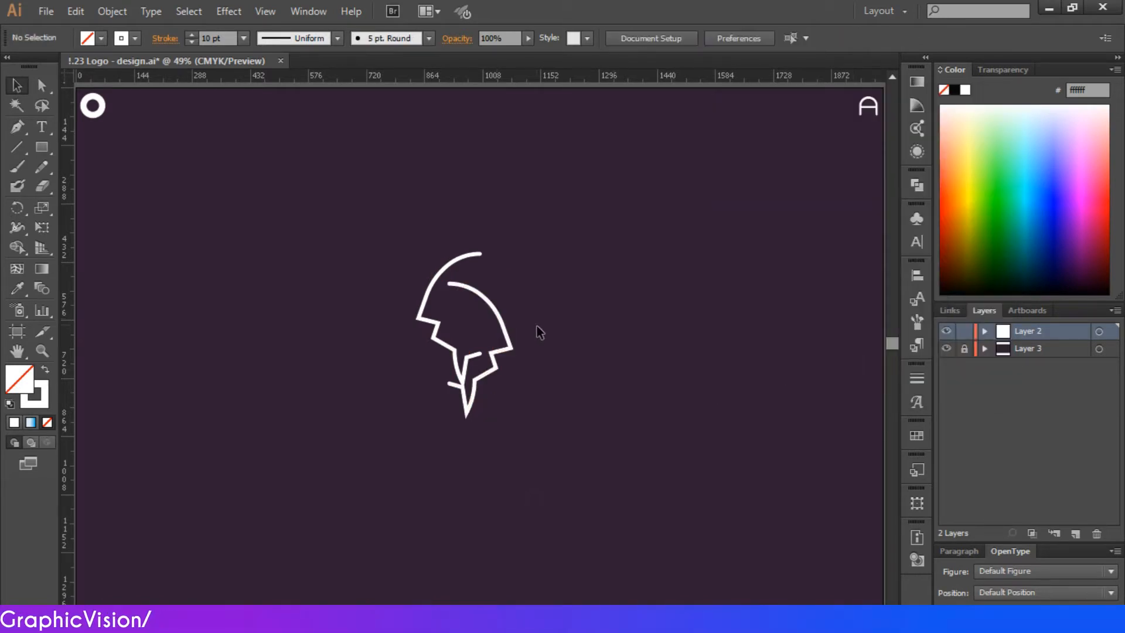
Place the mirrored half against the original so both halves meet at the crown and between the fangs
{"action": "left_click_drag", "start_coordinate": [508, 346], "coordinate": [543, 318]}
{"action": "left_click", "coordinate": [631, 371]}
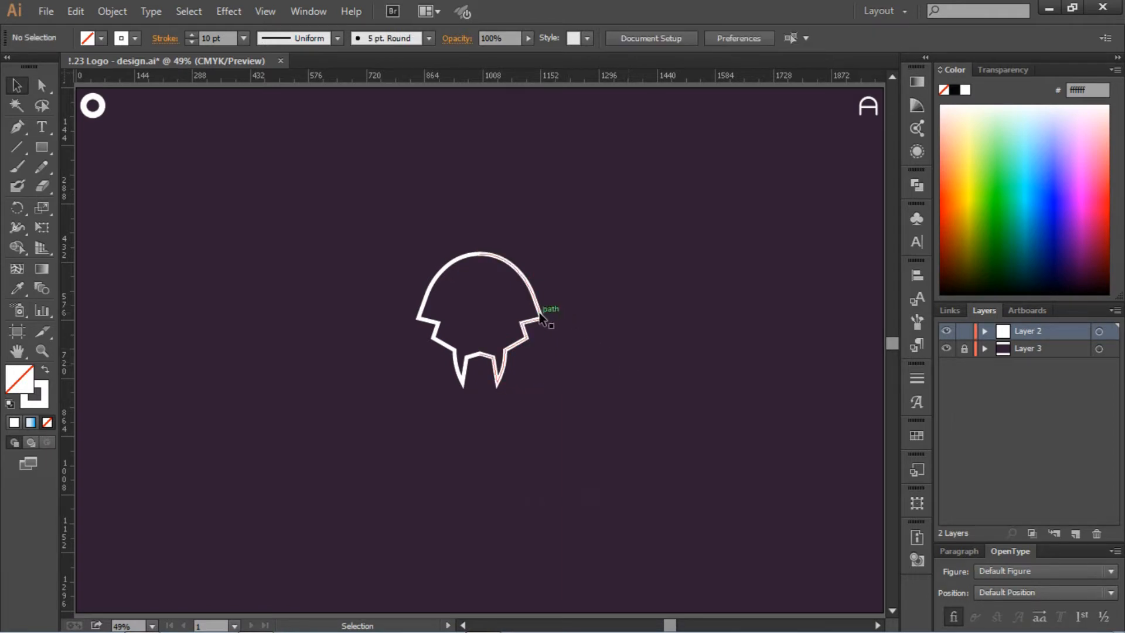
{"action": "left_click_drag", "start_coordinate": [541, 317], "coordinate": [544, 317]}
{"action": "left_click", "coordinate": [617, 341]}
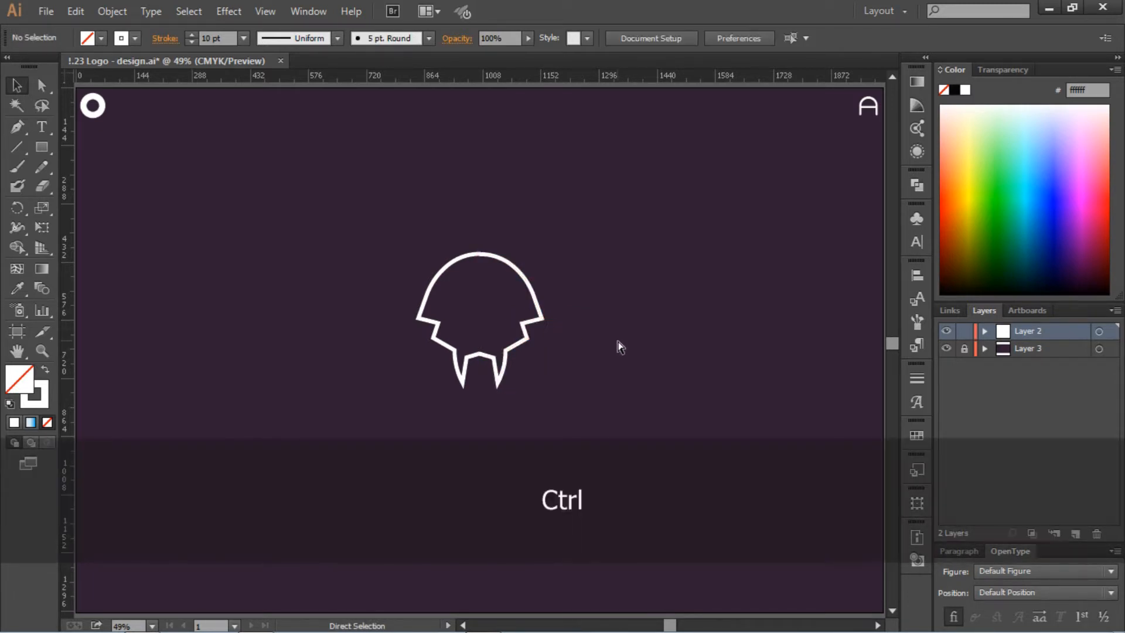
Align both halves of the head outline to the vertical centre of the artboard
{"action": "key", "text": "ctrl+equal"}
{"action": "key", "text": "ctrl+equal"}
{"action": "key", "text": "ctrl+equal"}
{"action": "key", "text": "ctrl+equal"}
{"action": "scroll", "coordinate": [617, 342], "scroll_direction": "up", "scroll_amount": 3}
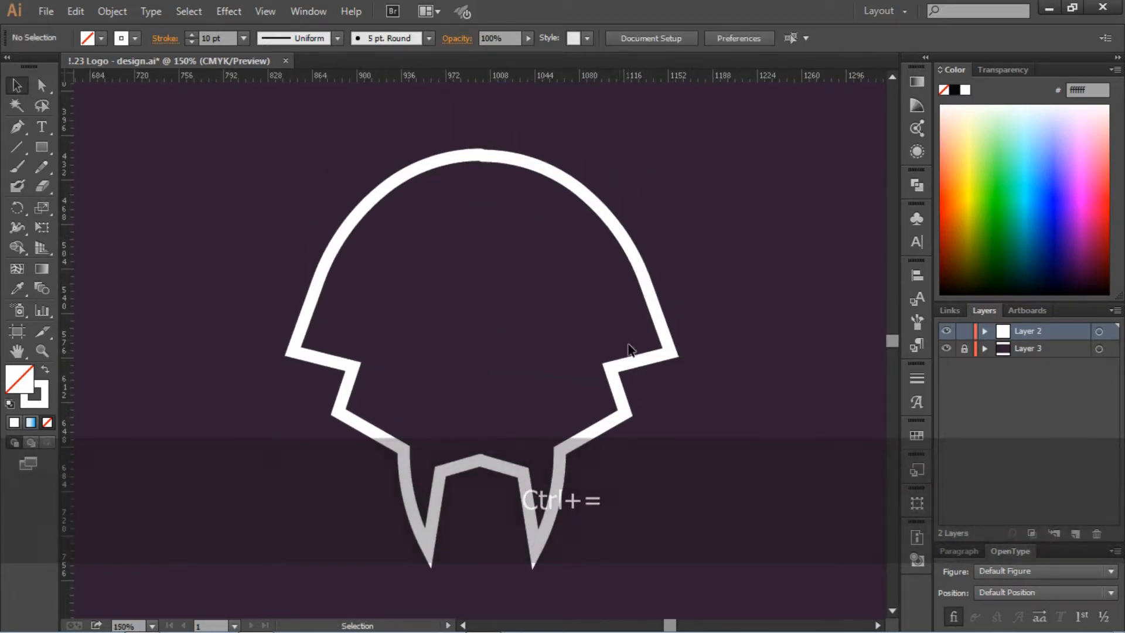
{"action": "left_click", "coordinate": [489, 155]}
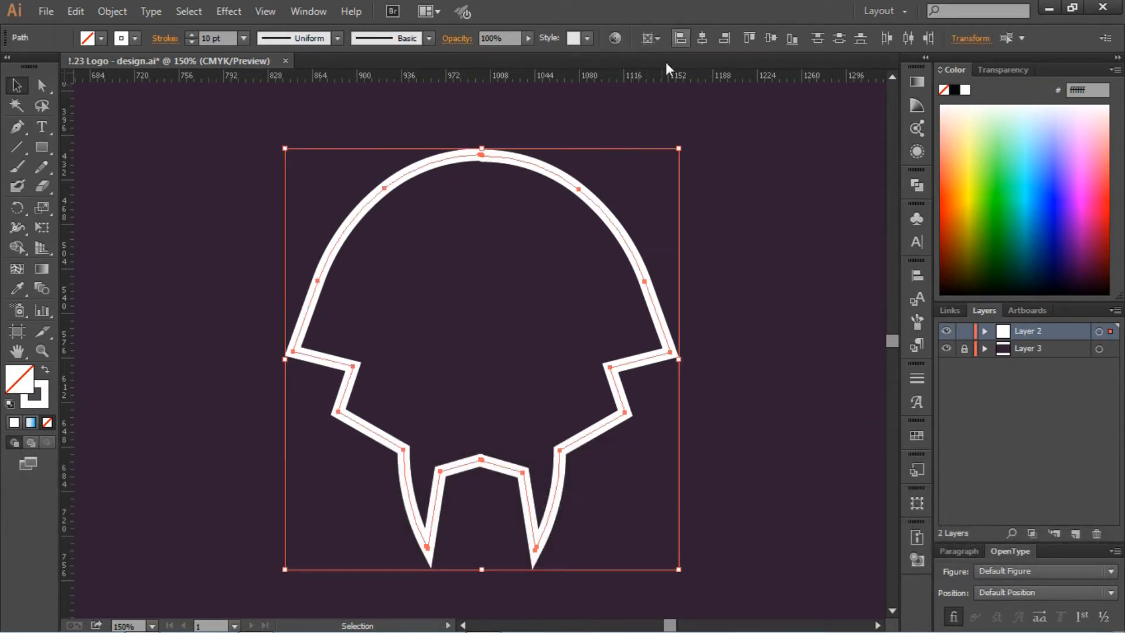
{"action": "left_click", "coordinate": [771, 37]}
{"action": "left_click", "coordinate": [766, 222]}
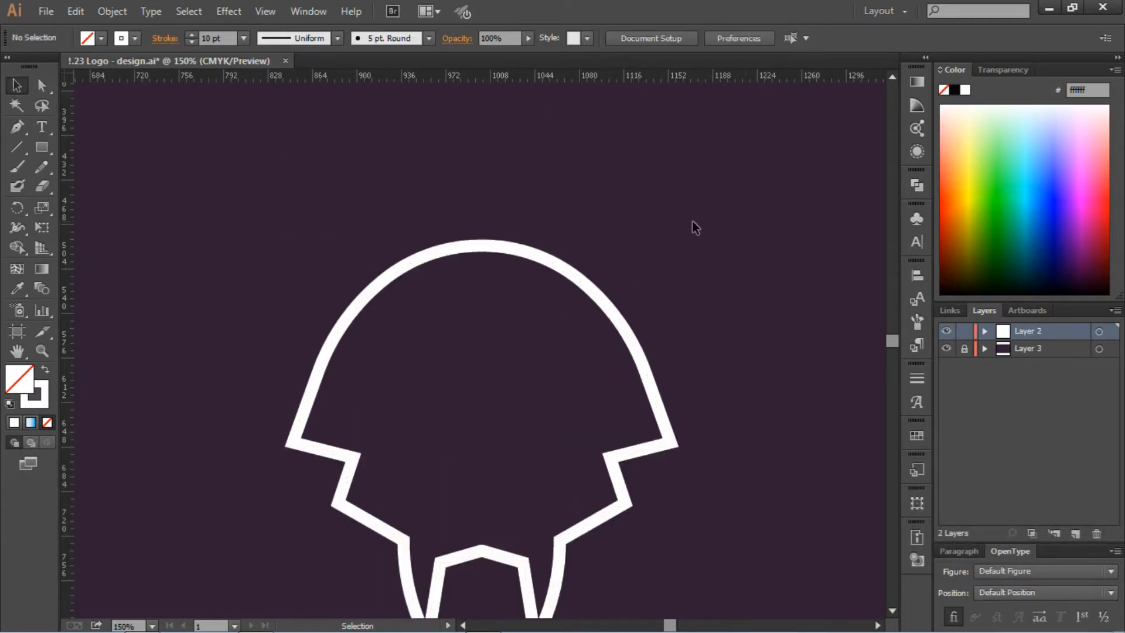
{"action": "scroll", "coordinate": [692, 220], "scroll_direction": "down", "scroll_amount": 2}
{"action": "scroll", "coordinate": [683, 225], "scroll_direction": "down", "scroll_amount": 1}
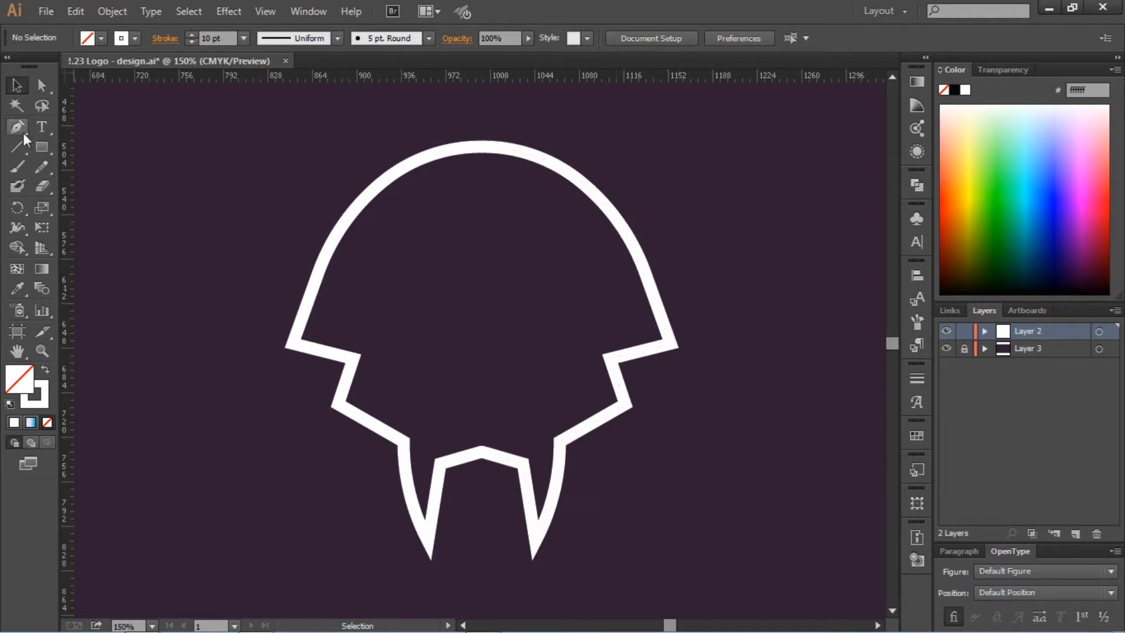
Draw a slanted four-cornered eye outline with the Pen tool inside the left side of the head
{"action": "left_click", "coordinate": [368, 222]}
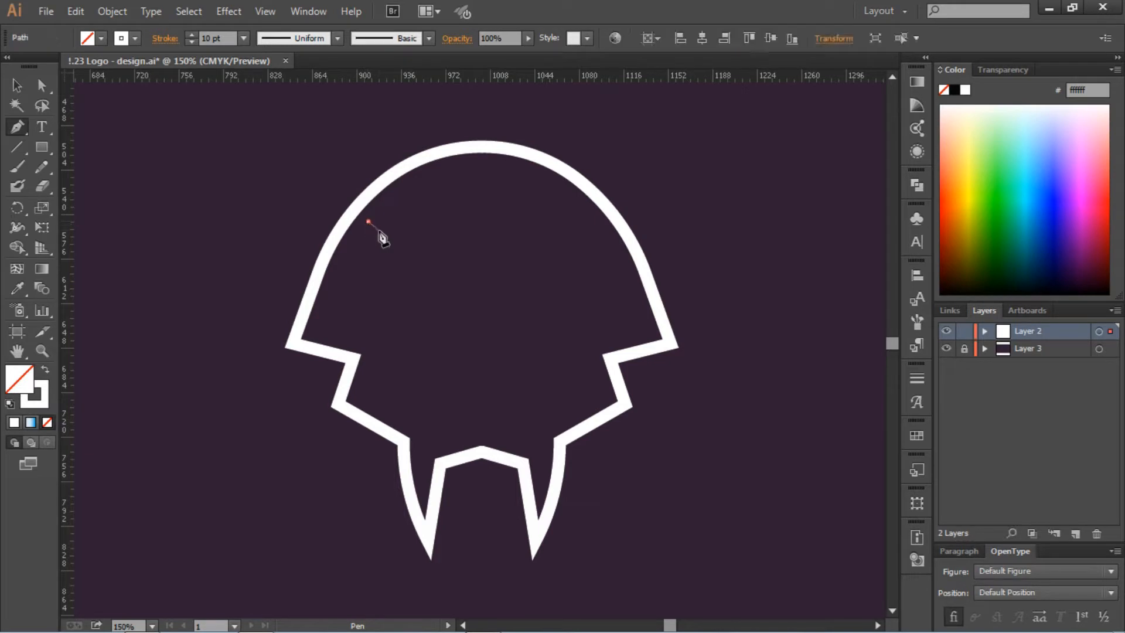
{"action": "left_click", "coordinate": [421, 250]}
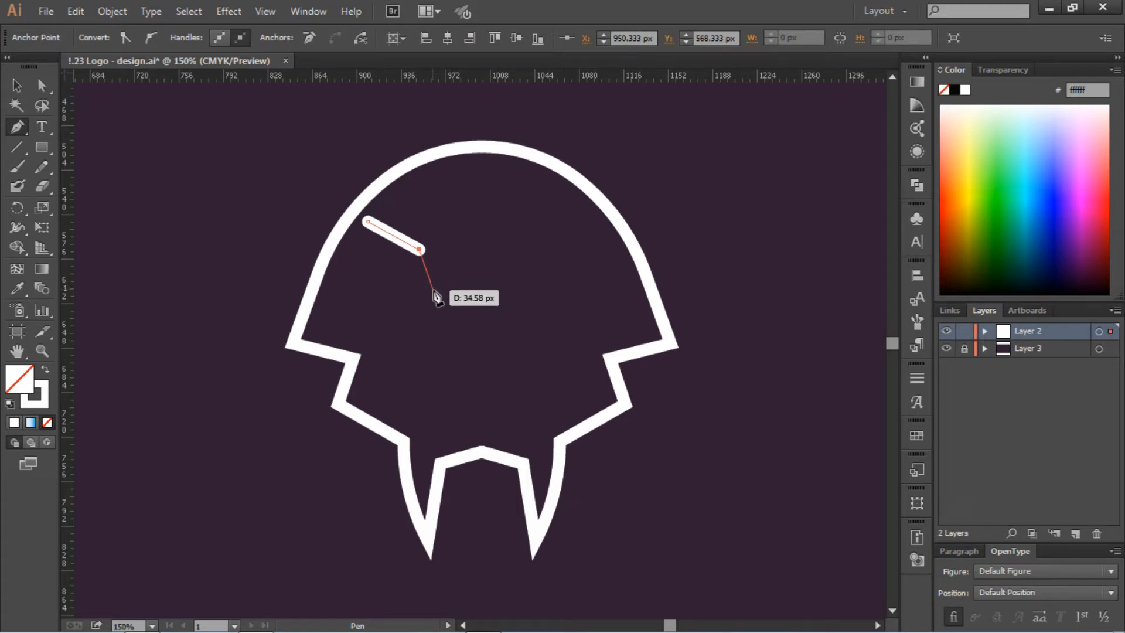
{"action": "left_click", "coordinate": [431, 284]}
{"action": "left_click", "coordinate": [348, 265]}
Shift the eye's top corner toward the centre line and curve the eye's outer edge
{"action": "left_click_drag", "start_coordinate": [368, 221], "coordinate": [381, 202]}
{"action": "key", "text": "a"}
{"action": "key", "text": "Right"}
{"action": "key", "text": "Right"}
{"action": "key", "text": "Right"}
{"action": "key", "text": "Right"}
{"action": "key", "text": "Right"}
{"action": "key", "text": "Right"}
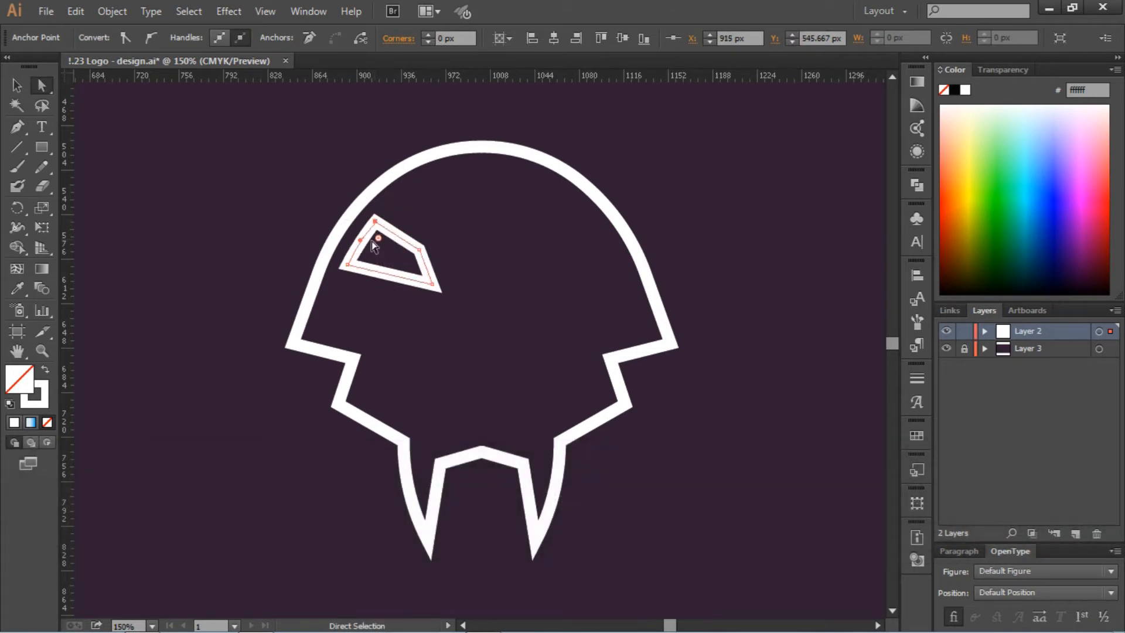
{"action": "left_click", "coordinate": [376, 241]}
Move the whole eye outline slightly away from the head's left edge
{"action": "key", "text": "v"}
{"action": "left_click", "coordinate": [353, 249]}
{"action": "key", "text": "Right"}
{"action": "key", "text": "Right"}
{"action": "key", "text": "Right"}
{"action": "key", "text": "Right"}
{"action": "key", "text": "Right"}
{"action": "key", "text": "Left"}
{"action": "left_click_drag", "start_coordinate": [453, 208], "coordinate": [455, 210]}
Duplicate the eye outline, reflect the copy across the vertical axis and place it on the right side of the face
{"action": "key", "text": "ctrl+c"}
{"action": "key", "text": "ctrl+v"}
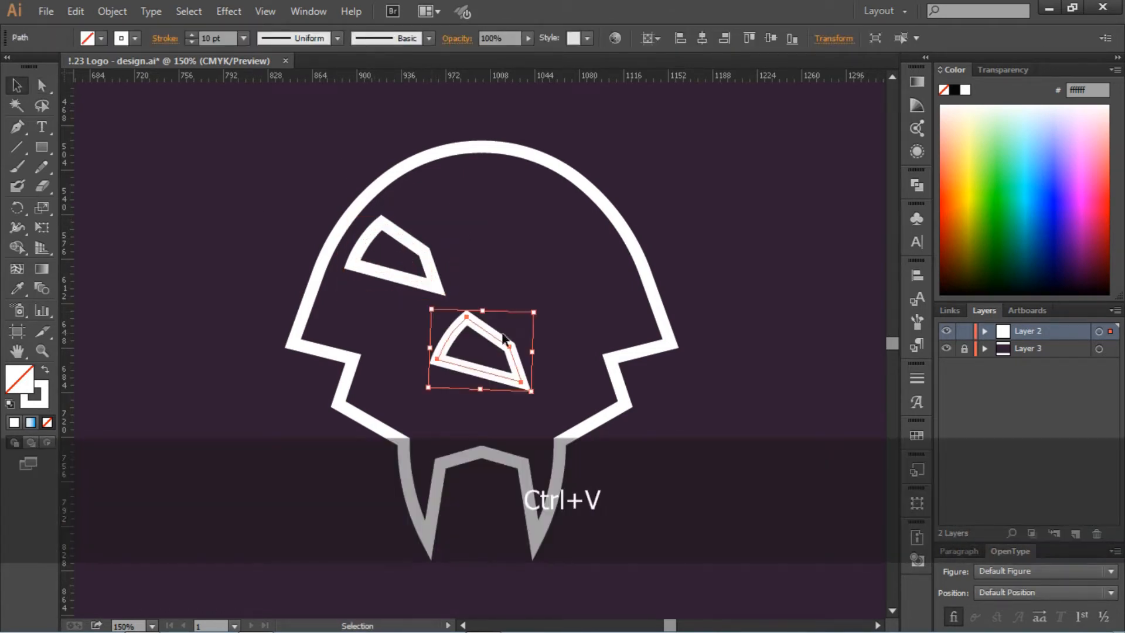
{"action": "right_click", "coordinate": [505, 334]}
{"action": "left_click", "coordinate": [747, 437]}
{"action": "left_click_drag", "start_coordinate": [470, 374], "coordinate": [560, 281]}
{"action": "left_click", "coordinate": [693, 271]}
Extend the left eye's inner corner toward the centre of the face and delete the mirrored right eye
{"action": "key", "text": "a"}
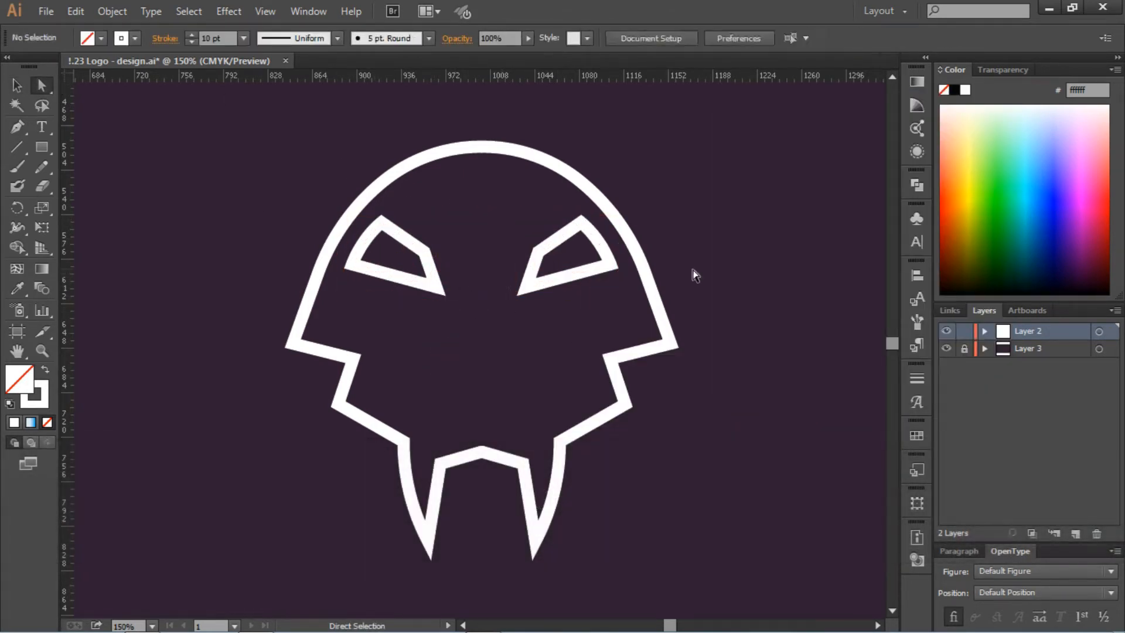
{"action": "left_click_drag", "start_coordinate": [434, 274], "coordinate": [446, 277]}
{"action": "left_click", "coordinate": [573, 281]}
{"action": "key", "text": "Delete"}
{"action": "key", "text": "Delete"}
Raise the left eye's top corner and its inner upper corner to make the eye taller
{"action": "left_click_drag", "start_coordinate": [382, 223], "coordinate": [392, 213]}
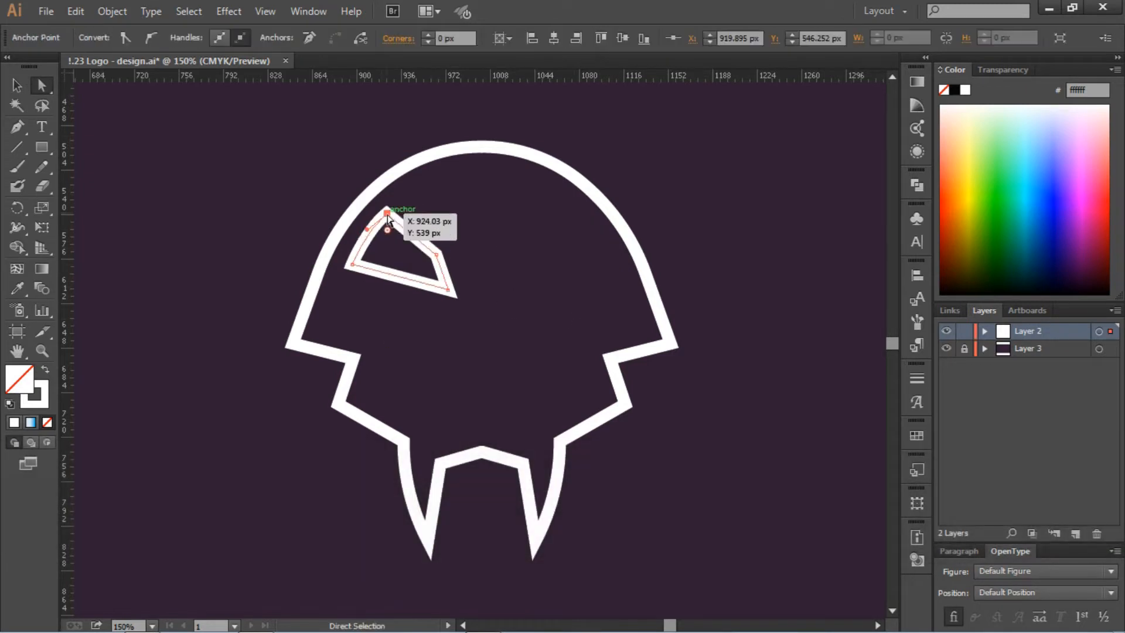
{"action": "left_click", "coordinate": [394, 241]}
{"action": "left_click_drag", "start_coordinate": [436, 255], "coordinate": [438, 251]}
Make a mirrored copy of the reshaped left eye and place it symmetrically on the right side of the face
{"action": "key", "text": "v"}
{"action": "left_click", "coordinate": [437, 258]}
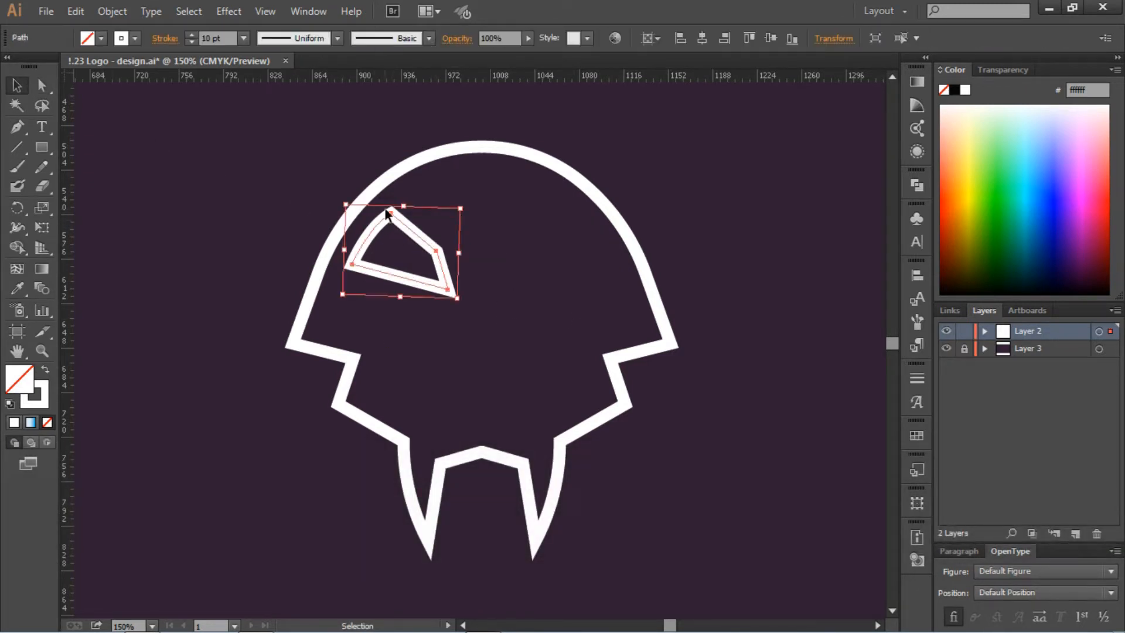
{"action": "key", "text": "ctrl+c"}
{"action": "key", "text": "ctrl+v"}
{"action": "left_click", "coordinate": [854, 363]}
{"action": "left_click_drag", "start_coordinate": [486, 374], "coordinate": [533, 275]}
{"action": "left_click_drag", "start_coordinate": [533, 274], "coordinate": [571, 273]}
Remove the stroke from both eyes and fill them with white
{"action": "left_click", "coordinate": [442, 276], "text": "shift"}
{"action": "left_click", "coordinate": [136, 39]}
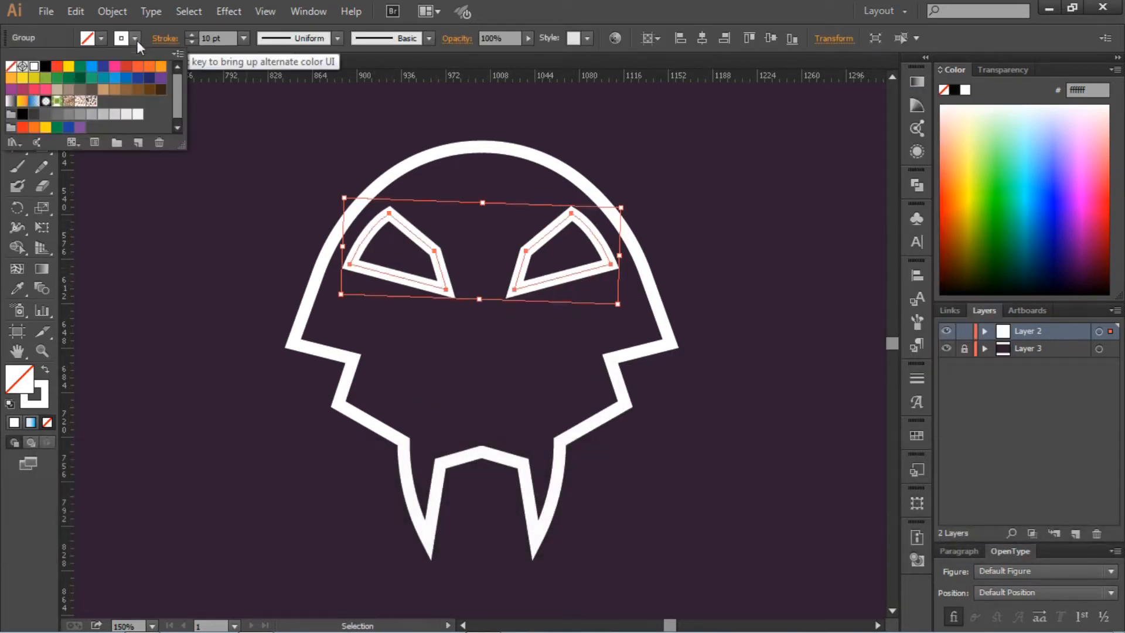
{"action": "left_click", "coordinate": [13, 66]}
{"action": "left_click", "coordinate": [101, 38]}
{"action": "left_click", "coordinate": [168, 230]}
Move both eyes slightly lower on the face and delete the right eye
{"action": "key", "text": "ctrl+equal"}
{"action": "left_click_drag", "start_coordinate": [408, 220], "coordinate": [408, 247]}
{"action": "key", "text": "a"}
{"action": "left_click", "coordinate": [548, 209]}
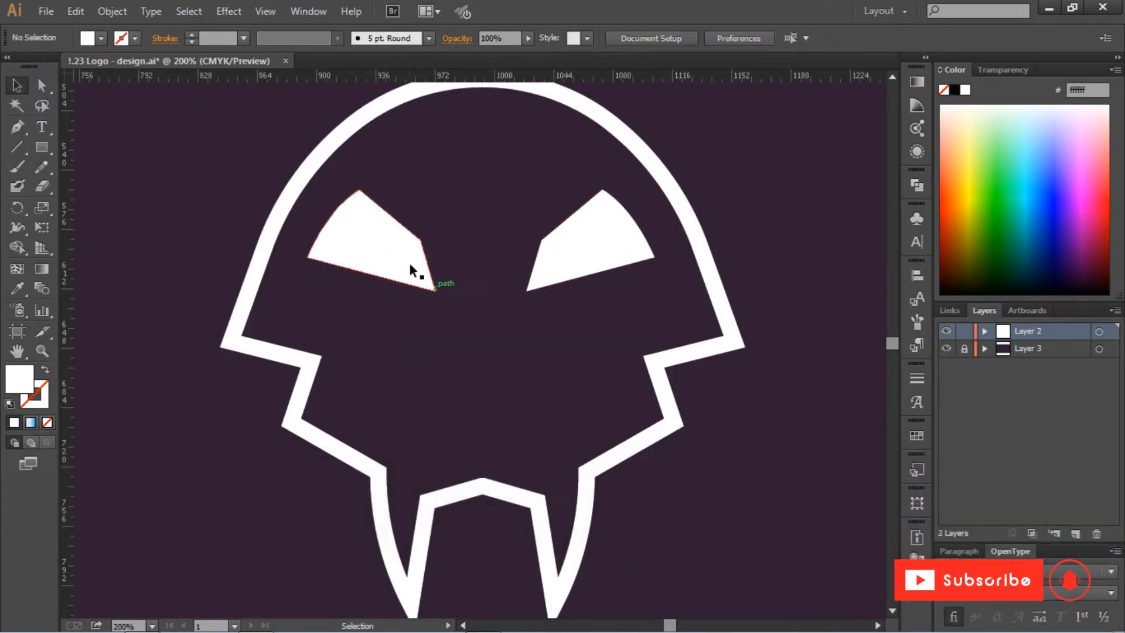
{"action": "left_click", "coordinate": [410, 265]}
{"action": "left_click", "coordinate": [586, 249]}
{"action": "key", "text": "Delete"}
Extend the inner lower corner of the filled left eye slightly toward the centre of the face
{"action": "left_click_drag", "start_coordinate": [440, 294], "coordinate": [548, 271]}
{"action": "key", "text": "ctrl+minus"}
{"action": "key", "text": "ctrl+minus"}
{"action": "key", "text": "ctrl+equal"}
{"action": "key", "text": "a"}
{"action": "left_click", "coordinate": [436, 265]}
{"action": "key", "text": "v"}
Duplicate the filled left eye as a mirrored right eye, place it symmetrically and group the two eyes
{"action": "left_click", "coordinate": [431, 286]}
{"action": "key", "text": "ctrl+c"}
{"action": "key", "text": "ctrl+v"}
{"action": "right_click", "coordinate": [475, 346]}
{"action": "left_click", "coordinate": [485, 279]}
{"action": "left_click", "coordinate": [410, 273], "text": "shift"}
{"action": "key", "text": "ctrl+g"}
Draw a shallow peaked line across the face, joining the left and right inner notches with its apex below the eyes
{"action": "left_click", "coordinate": [761, 158]}
{"action": "key", "text": "ctrl+minus"}
{"action": "key", "text": "ctrl+minus"}
{"action": "key", "text": "ctrl+equal"}
{"action": "left_click", "coordinate": [17, 127]}
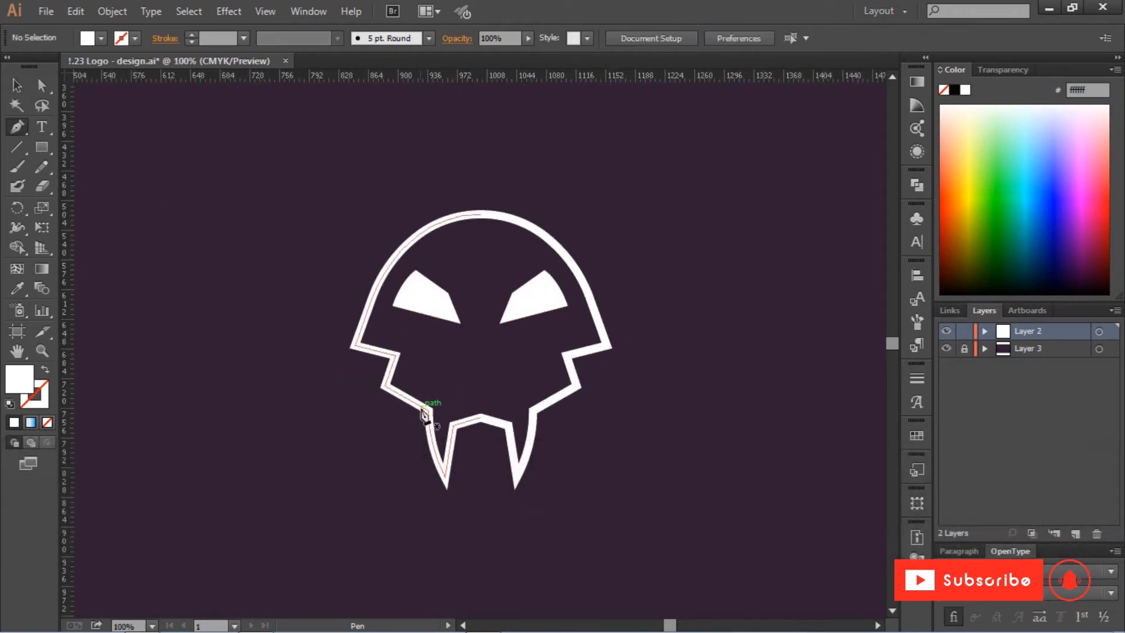
{"action": "key", "text": "ctrl+equal"}
{"action": "key", "text": "ctrl+z"}
{"action": "left_click", "coordinate": [353, 358]}
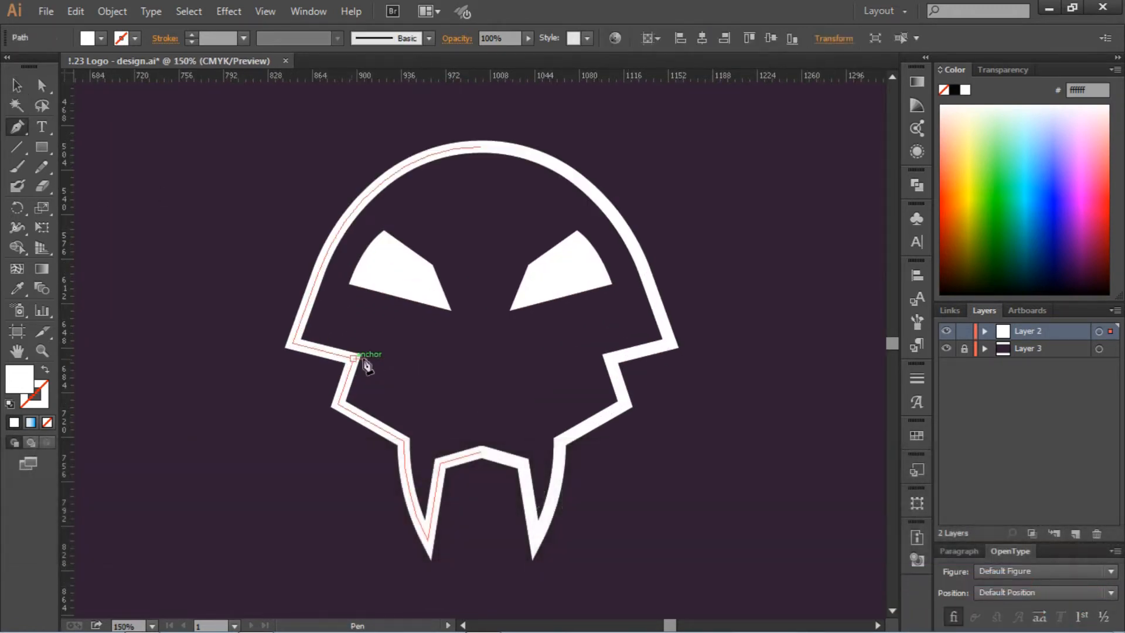
{"action": "left_click", "coordinate": [481, 337]}
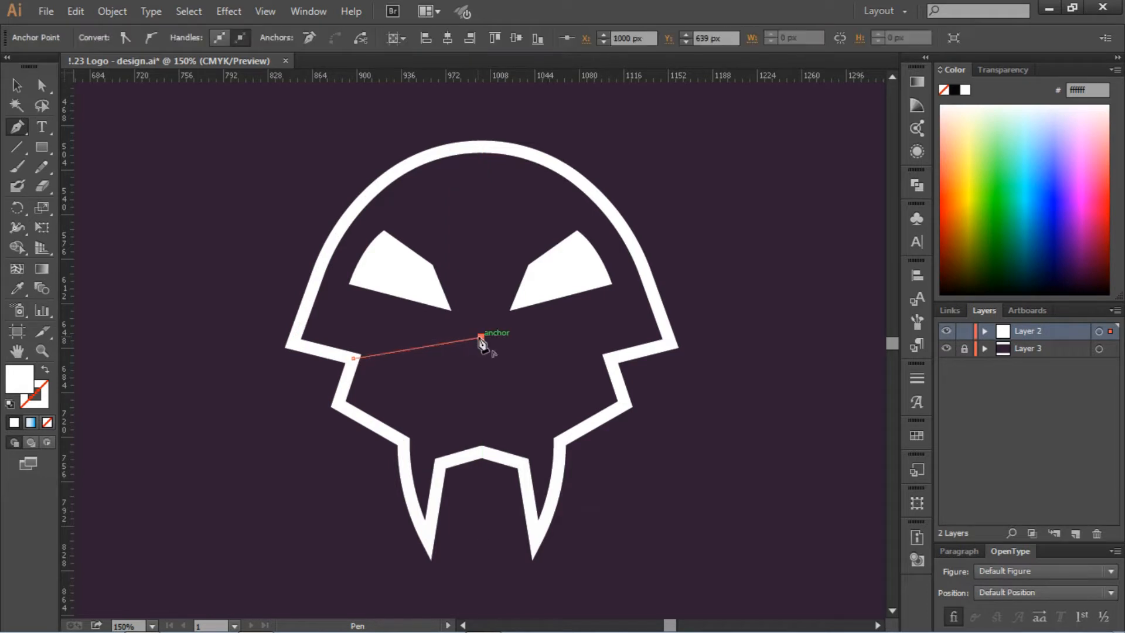
{"action": "left_click", "coordinate": [610, 358]}
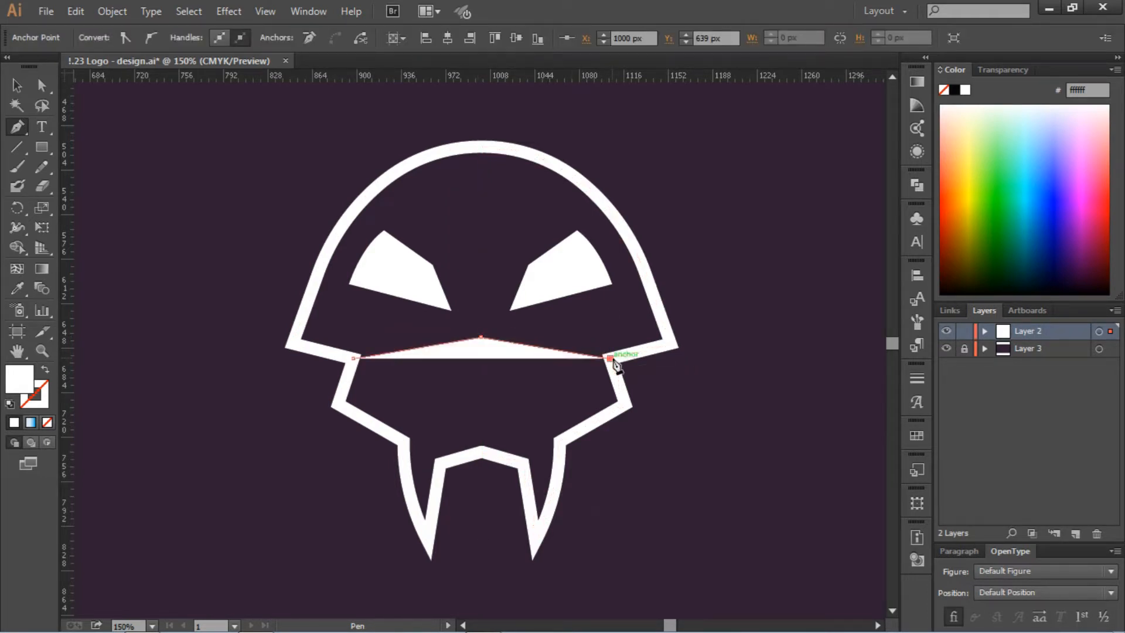
{"action": "key", "text": "p"}
{"action": "left_click", "coordinate": [16, 86]}
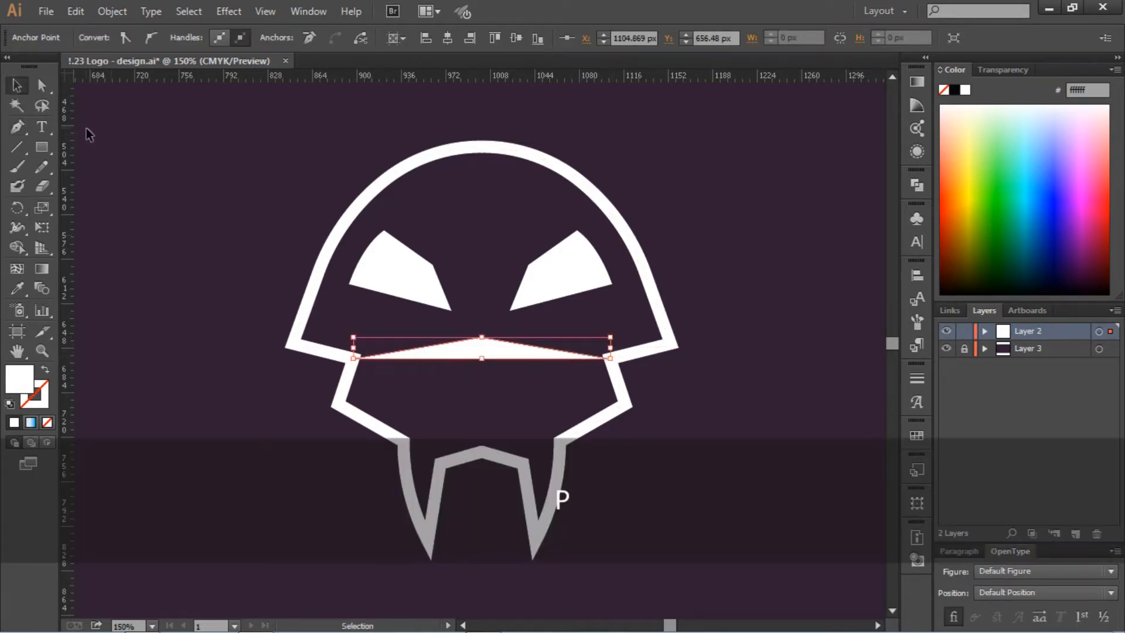
{"action": "left_click", "coordinate": [87, 132]}
Apply the head outline's style to the line across the face: no fill with a 10 pt white stroke
{"action": "left_click", "coordinate": [407, 354]}
{"action": "left_click", "coordinate": [19, 289]}
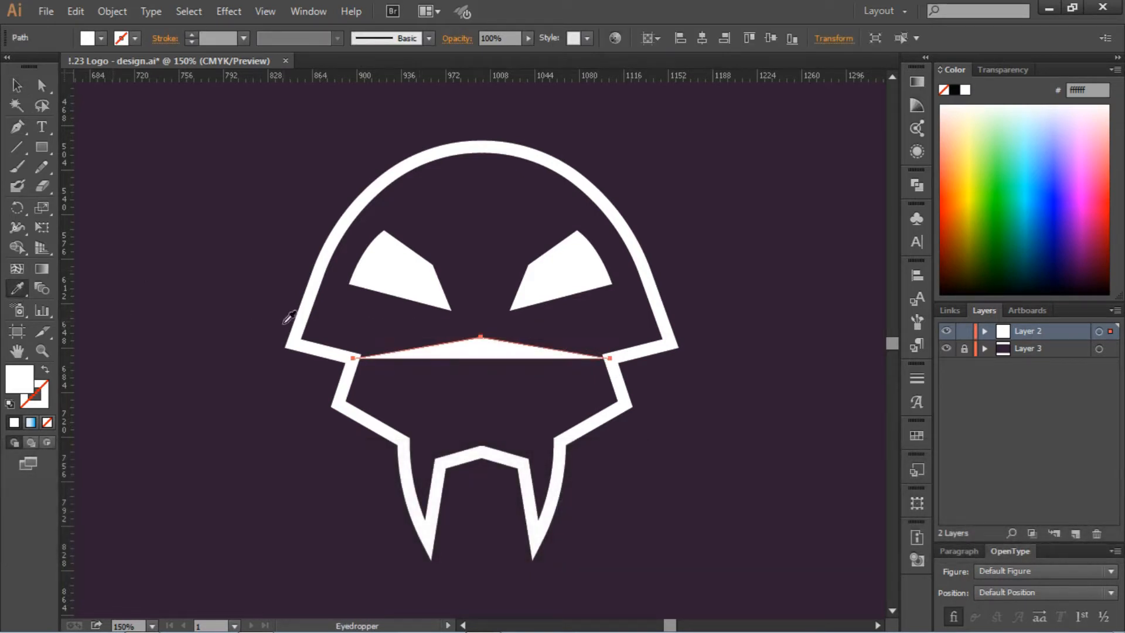
{"action": "left_click", "coordinate": [302, 319]}
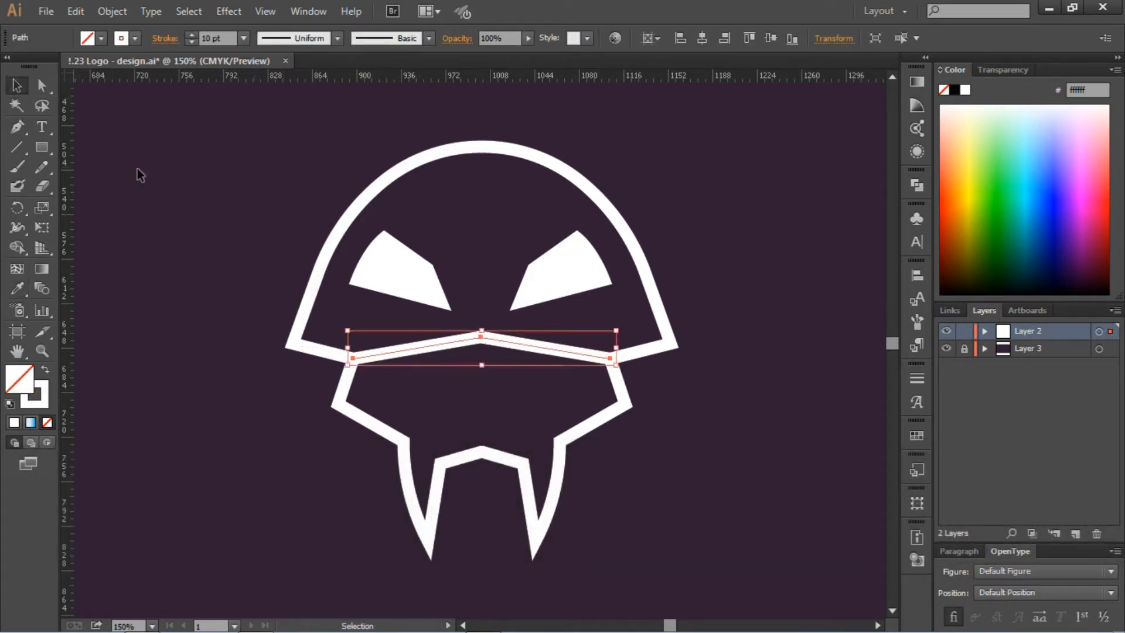
{"action": "left_click", "coordinate": [242, 264]}
Draw a peaked line above the mouth, joining the outer bases of the two fangs
{"action": "scroll", "coordinate": [226, 270], "scroll_direction": "down", "scroll_amount": 1}
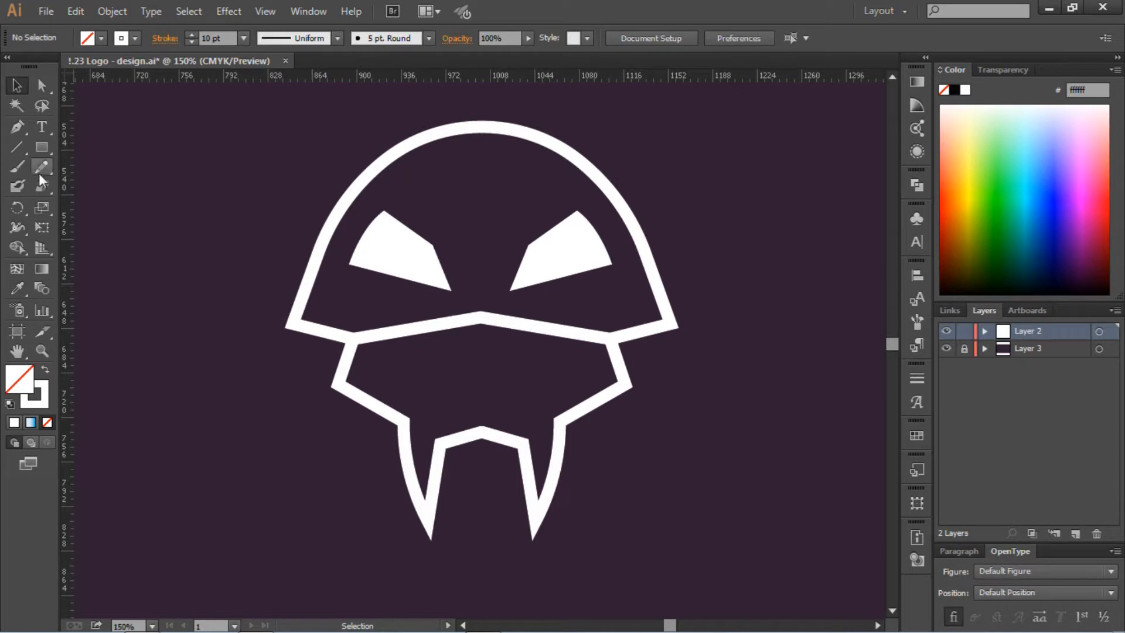
{"action": "left_click", "coordinate": [17, 128]}
{"action": "left_click", "coordinate": [404, 421]}
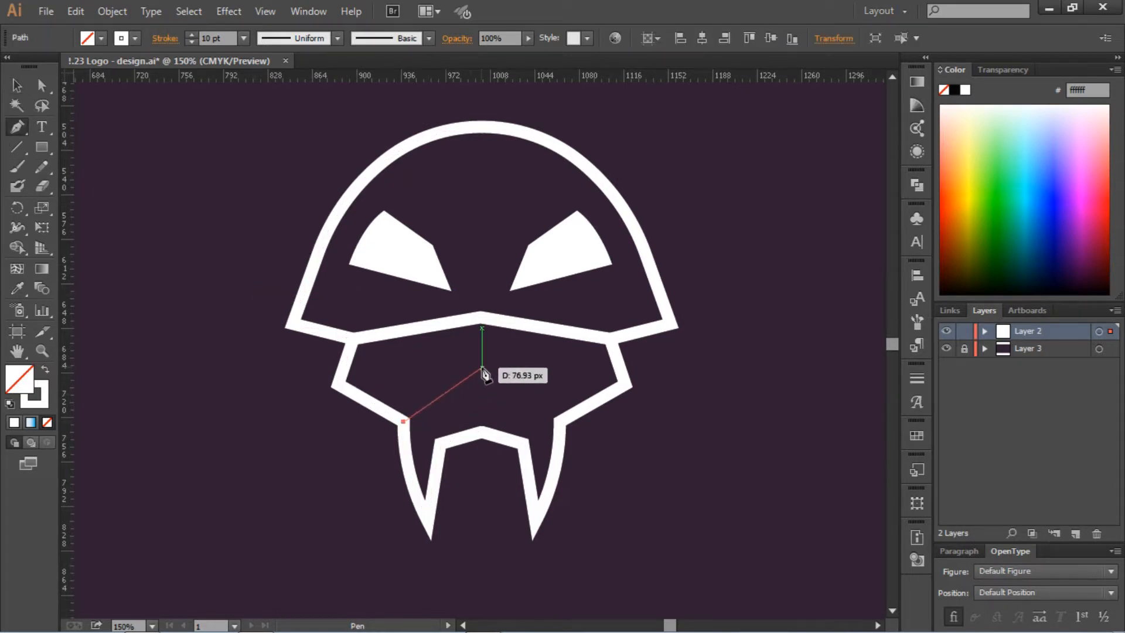
{"action": "left_click", "coordinate": [484, 380]}
{"action": "left_click", "coordinate": [560, 420]}
Draw a V-shaped brow line across the forehead from the left dome edge, between the eyes, to the right dome edge
{"action": "left_click", "coordinate": [372, 169]}
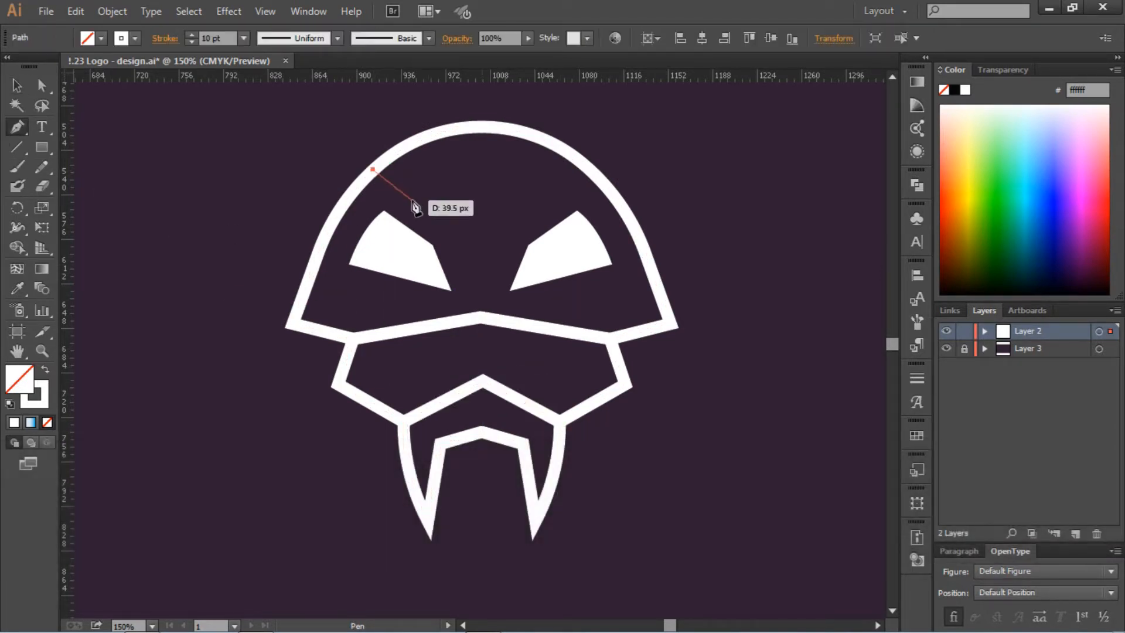
{"action": "left_click", "coordinate": [481, 246]}
{"action": "left_click", "coordinate": [589, 170]}
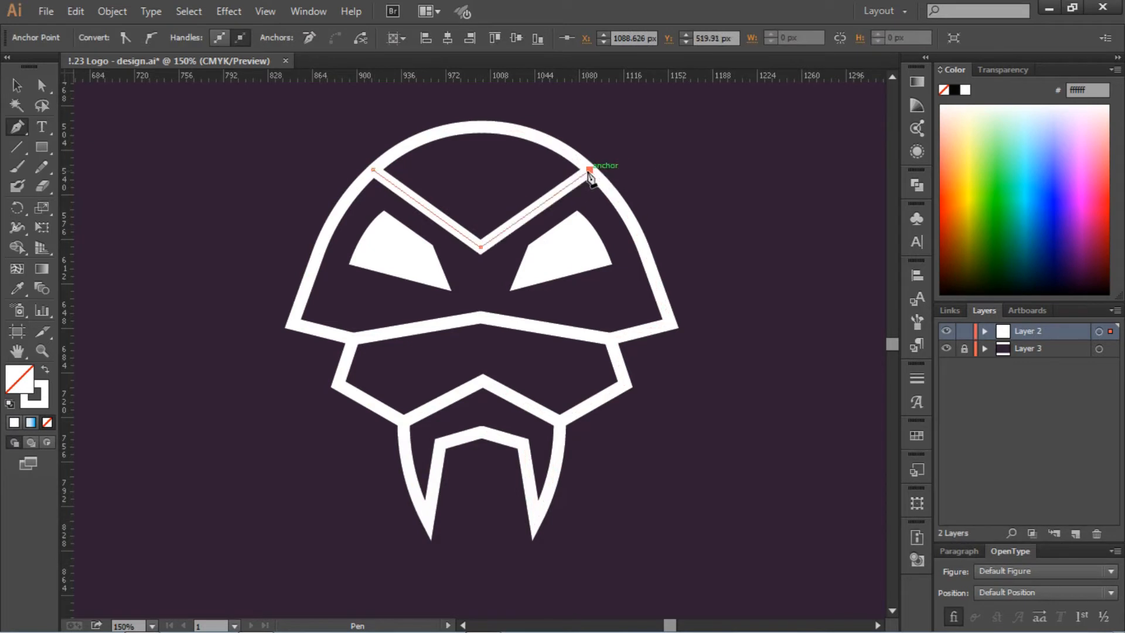
{"action": "left_click", "coordinate": [17, 86]}
{"action": "left_click", "coordinate": [251, 232]}
Draw a slanted cheek line under the left eye from the head outline to the face's centre peak, then lower it slightly
{"action": "left_click", "coordinate": [17, 127]}
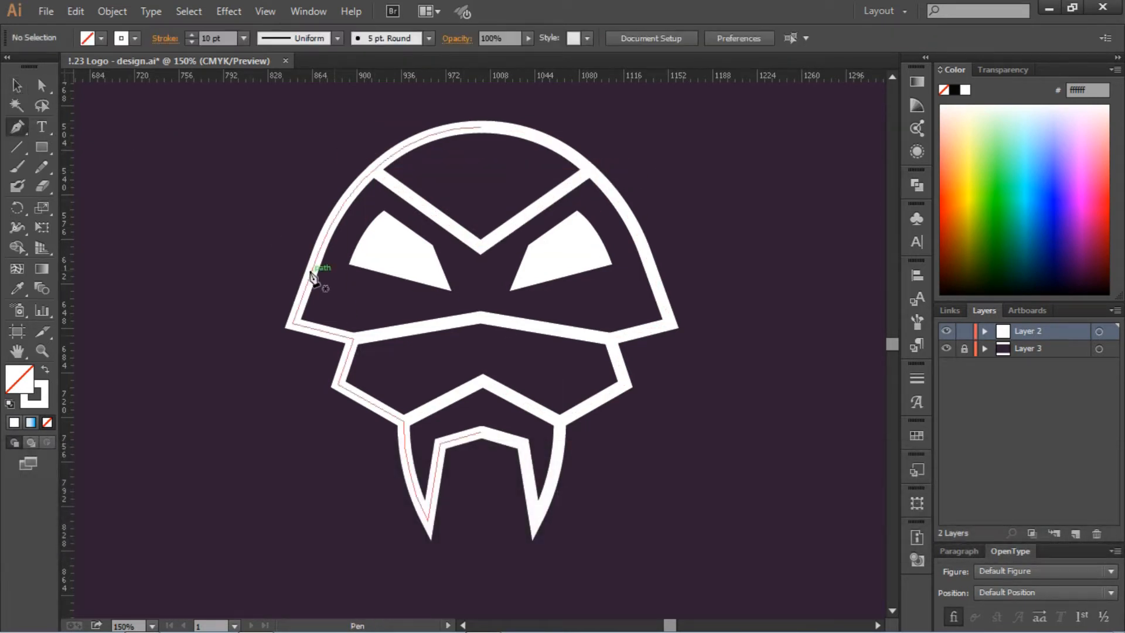
{"action": "left_click", "coordinate": [311, 270]}
{"action": "left_click", "coordinate": [470, 318]}
{"action": "key", "text": "p"}
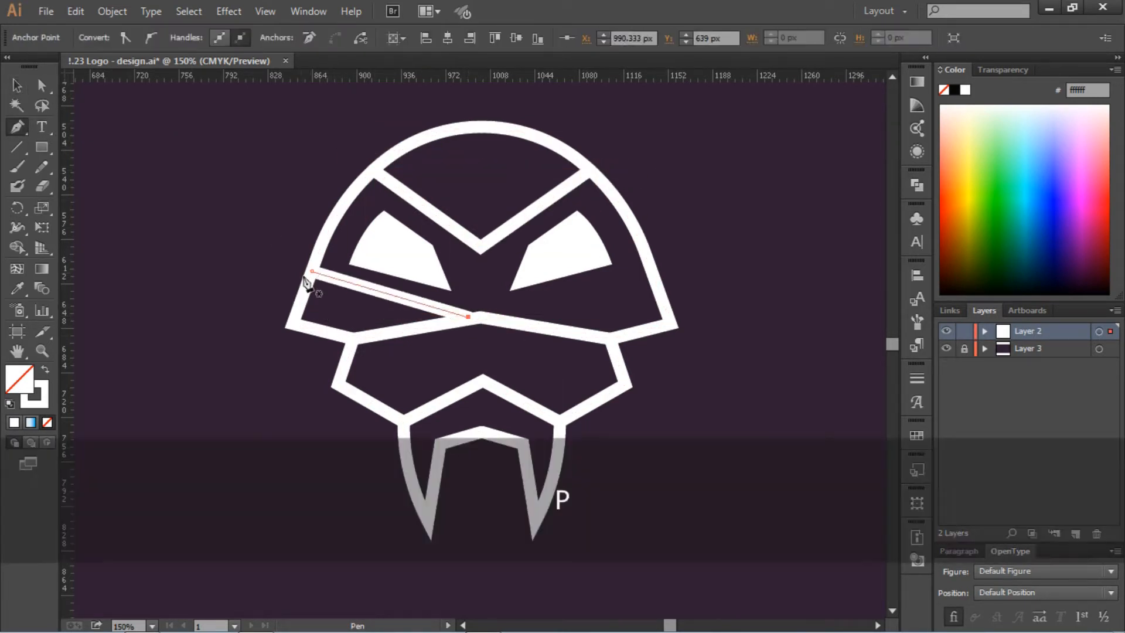
{"action": "left_click", "coordinate": [296, 274], "text": "ctrl"}
{"action": "left_click_drag", "start_coordinate": [312, 272], "coordinate": [310, 278]}
{"action": "left_click", "coordinate": [333, 297]}
{"action": "left_click_drag", "start_coordinate": [471, 317], "coordinate": [464, 321]}
{"action": "left_click", "coordinate": [324, 290]}
{"action": "left_click_drag", "start_coordinate": [310, 277], "coordinate": [309, 283]}
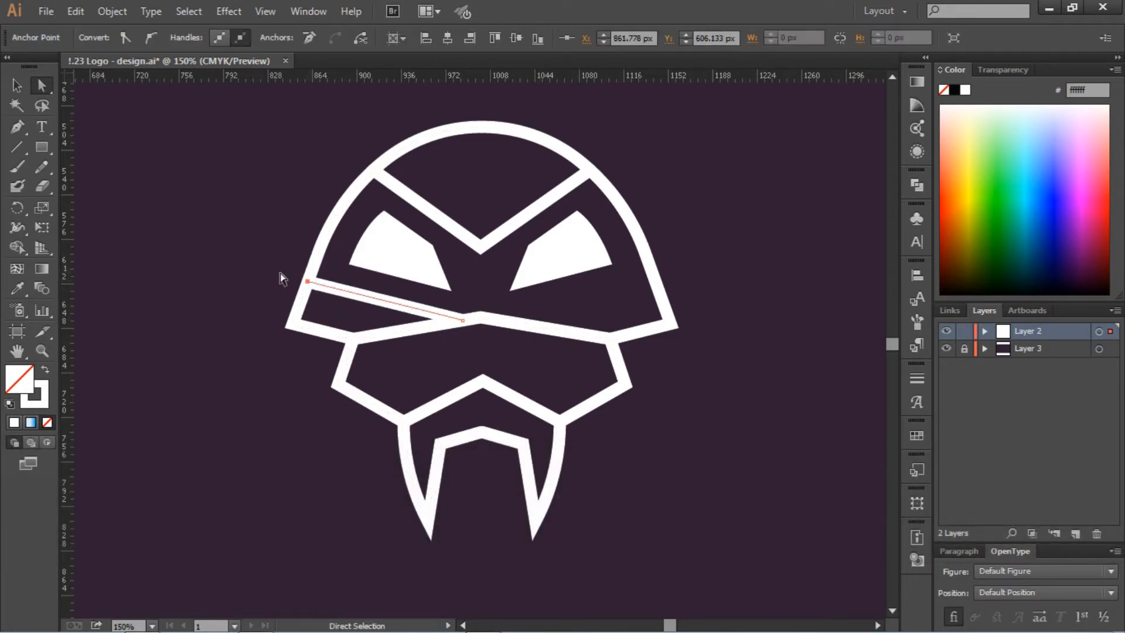
Duplicate the left cheek line, mirror the copy and place it symmetrically under the right eye
{"action": "key", "text": "v"}
{"action": "key", "text": "ctrl+v"}
{"action": "right_click", "coordinate": [466, 350]}
{"action": "mouse_move", "coordinate": [528, 568]}
{"action": "left_click", "coordinate": [672, 484]}
{"action": "left_click", "coordinate": [873, 385]}
{"action": "left_click", "coordinate": [718, 372]}
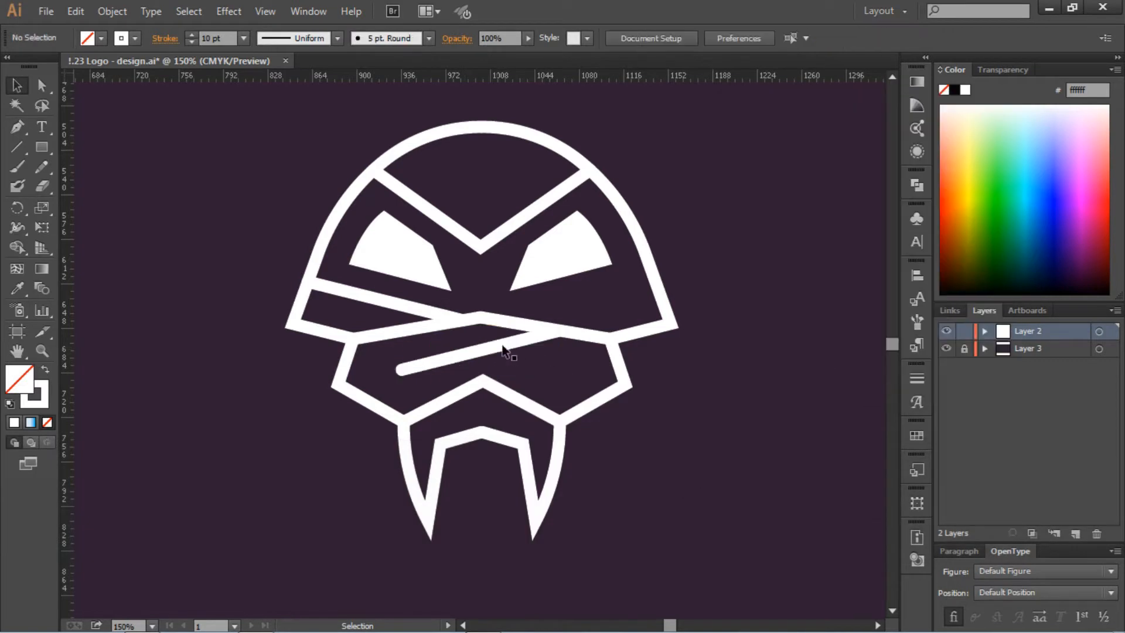
{"action": "left_click_drag", "start_coordinate": [491, 350], "coordinate": [396, 302]}
{"action": "left_click_drag", "start_coordinate": [396, 302], "coordinate": [580, 322]}
{"action": "left_click", "coordinate": [692, 415]}
Draw the outer edge of a left horn with straight segments from the side of the head up to a pointed tip
{"action": "key", "text": "ctrl+minus"}
{"action": "key", "text": "ctrl+minus"}
{"action": "key", "text": "ctrl+equal"}
{"action": "key", "text": "p"}
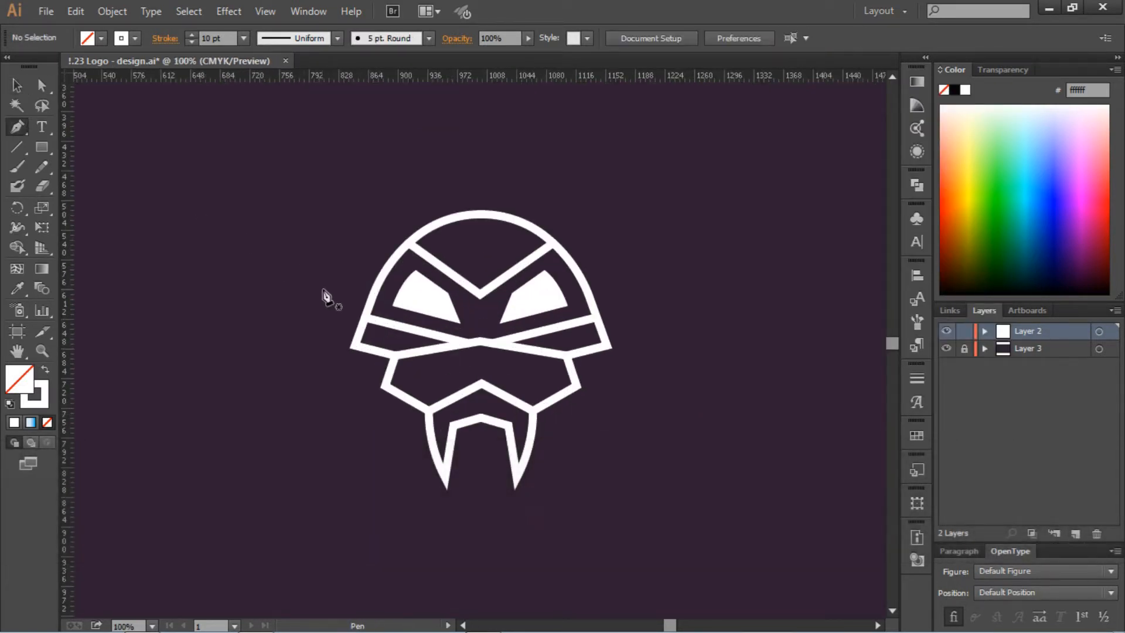
{"action": "key", "text": "ctrl+equal"}
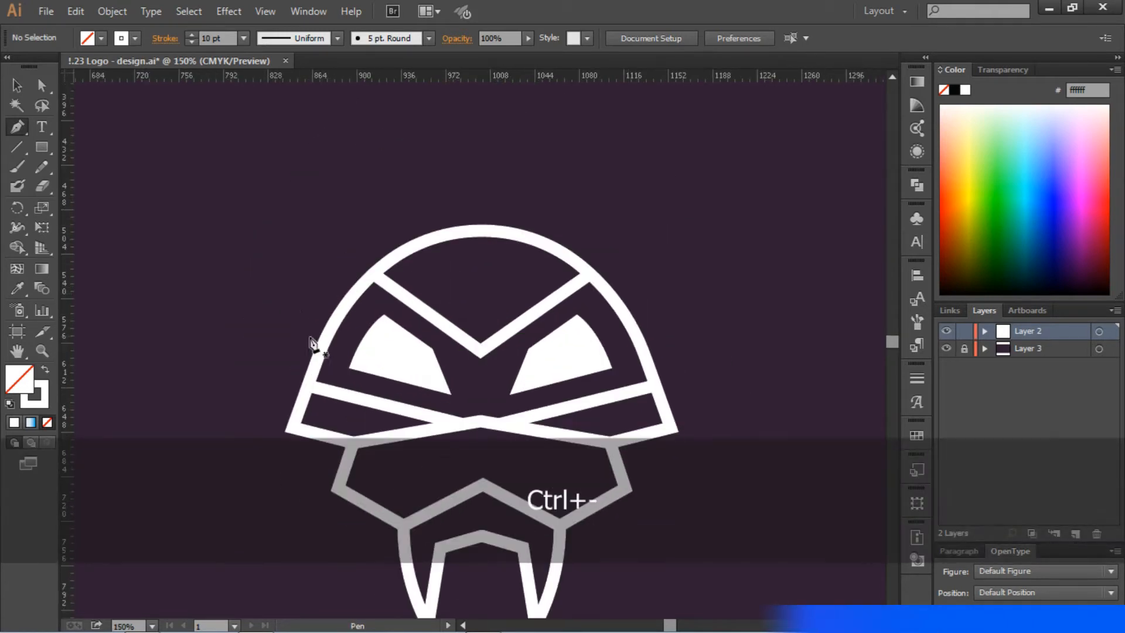
{"action": "left_click", "coordinate": [324, 351]}
{"action": "left_click", "coordinate": [254, 292]}
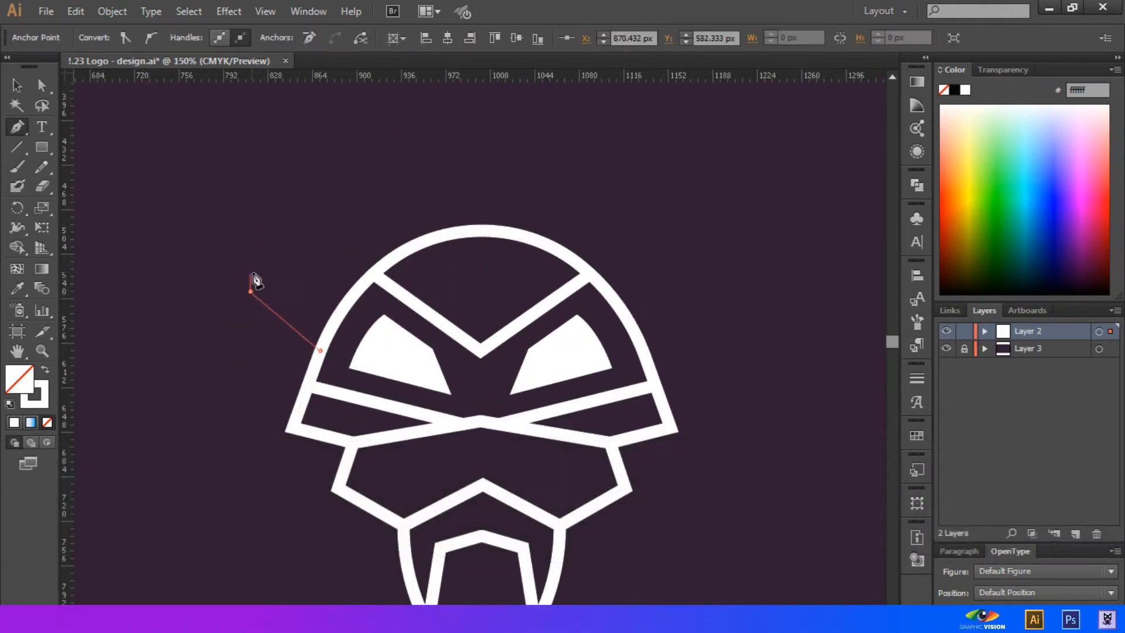
{"action": "key", "text": "ctrl+minus"}
{"action": "left_click_drag", "start_coordinate": [315, 208], "coordinate": [306, 203]}
{"action": "left_click", "coordinate": [281, 165]}
Continue the left horn path from its tip down the inner edge and end it at the brow line's left end
{"action": "left_click", "coordinate": [354, 195]}
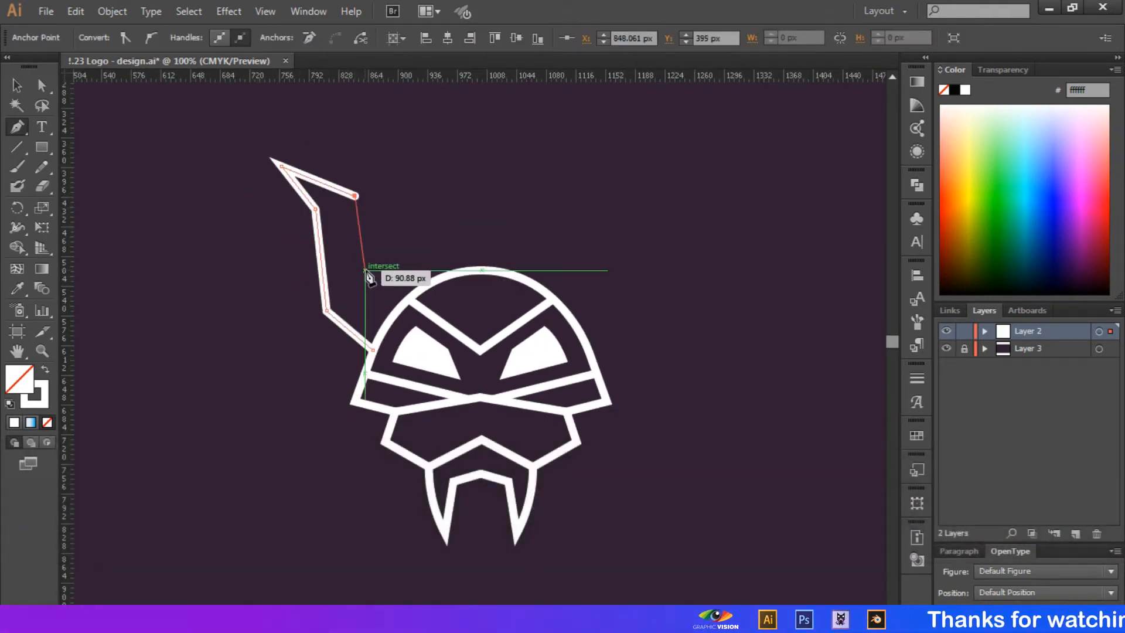
{"action": "left_click", "coordinate": [373, 291]}
{"action": "key", "text": "ctrl+equal"}
{"action": "key", "text": "ctrl+equal"}
{"action": "key", "text": "ctrl+equal"}
{"action": "left_click", "coordinate": [265, 184]}
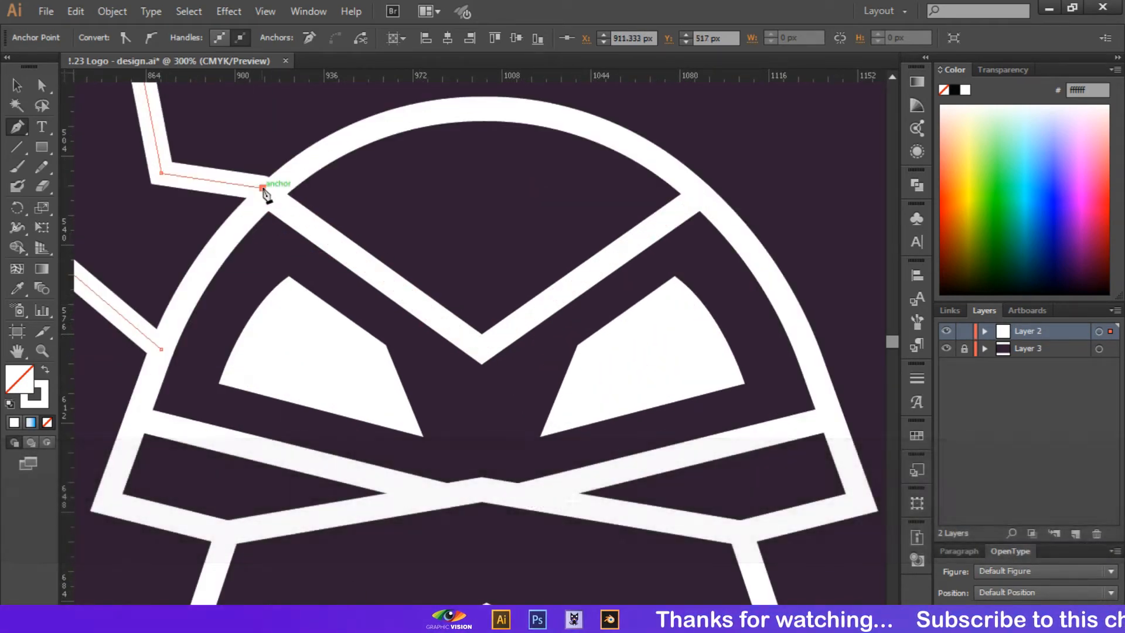
{"action": "key", "text": "p"}
{"action": "left_click", "coordinate": [281, 145], "text": "ctrl"}
Duplicate the left horn, mirror the copy and attach it symmetrically to the right side of the head
{"action": "key", "text": "ctrl+0"}
{"action": "key", "text": "ctrl+equal"}
{"action": "left_click", "coordinate": [18, 86]}
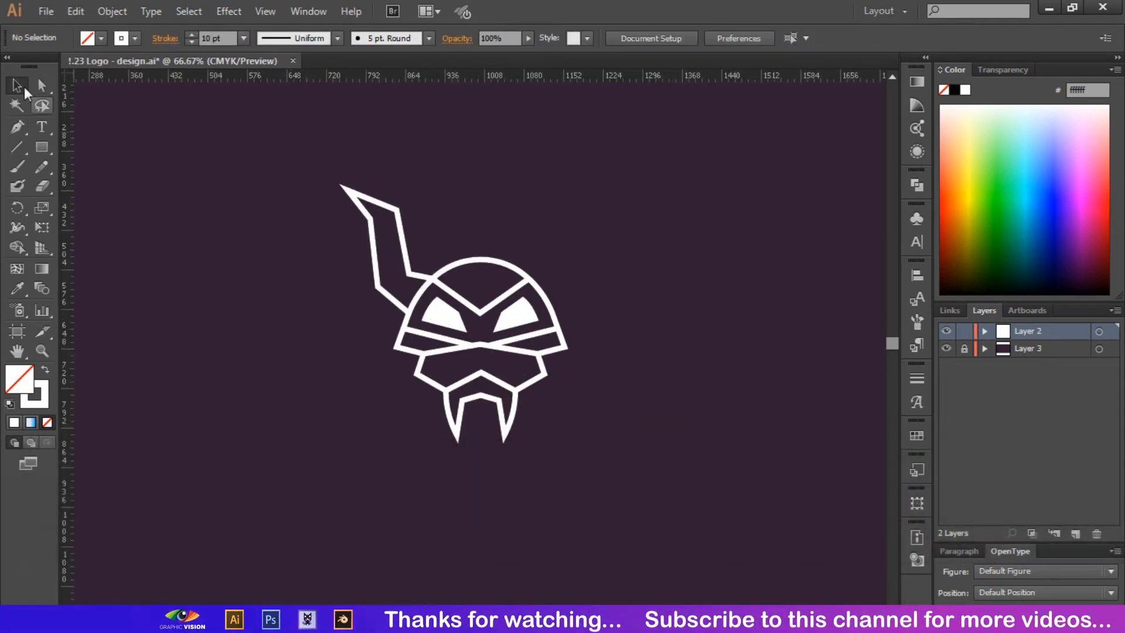
{"action": "left_click_drag", "start_coordinate": [347, 223], "coordinate": [413, 239]}
{"action": "key", "text": "ctrl+c"}
{"action": "key", "text": "ctrl+v"}
{"action": "right_click", "coordinate": [430, 323]}
{"action": "mouse_move", "coordinate": [511, 542]}
{"action": "left_click", "coordinate": [642, 455]}
{"action": "left_click", "coordinate": [844, 359]}
{"action": "left_click", "coordinate": [476, 383]}
{"action": "left_click_drag", "start_coordinate": [473, 397], "coordinate": [470, 297]}
{"action": "left_click_drag", "start_coordinate": [460, 233], "coordinate": [559, 236]}
Lengthen the right horn by moving its tip and both upper bend points up and outward
{"action": "left_click", "coordinate": [42, 86]}
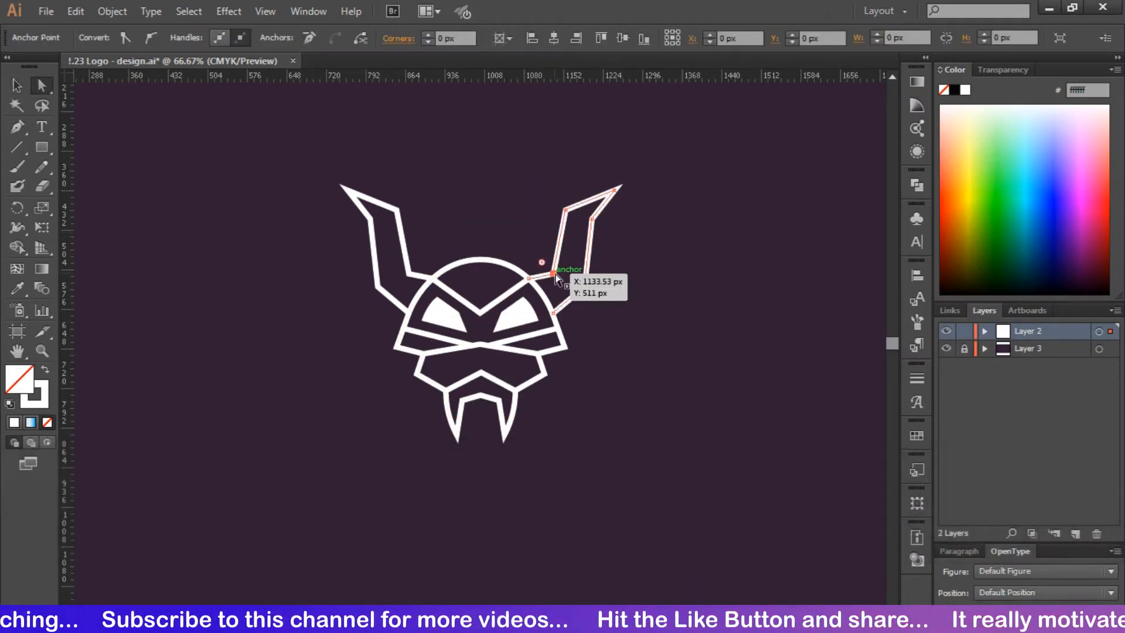
{"action": "left_click_drag", "start_coordinate": [613, 190], "coordinate": [640, 143]}
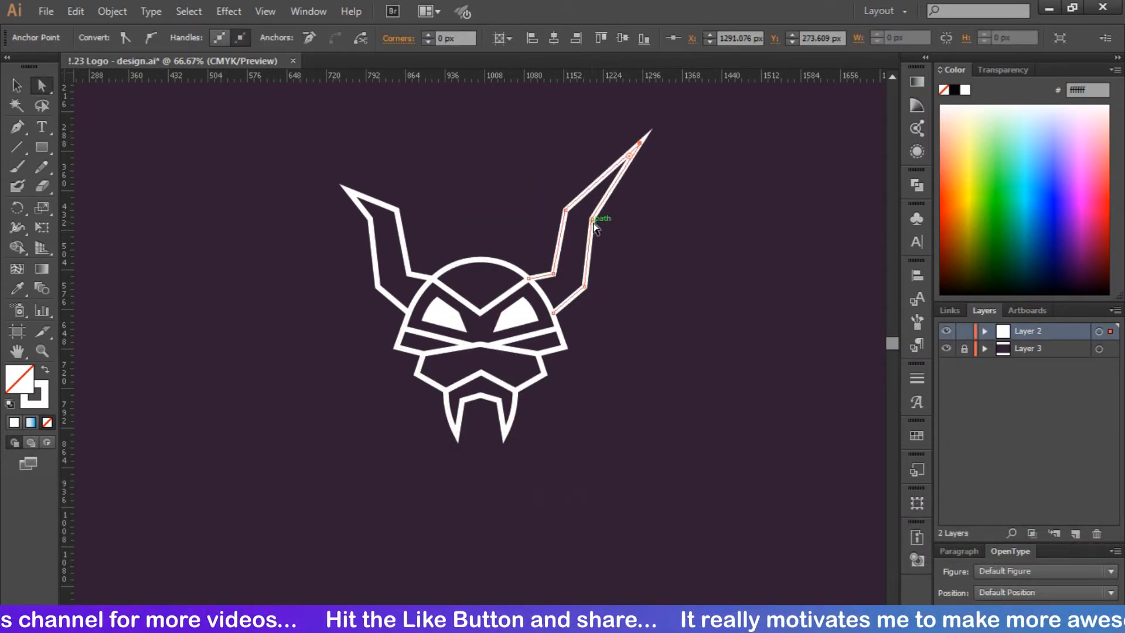
{"action": "left_click_drag", "start_coordinate": [567, 210], "coordinate": [585, 166]}
{"action": "left_click_drag", "start_coordinate": [590, 219], "coordinate": [602, 180]}
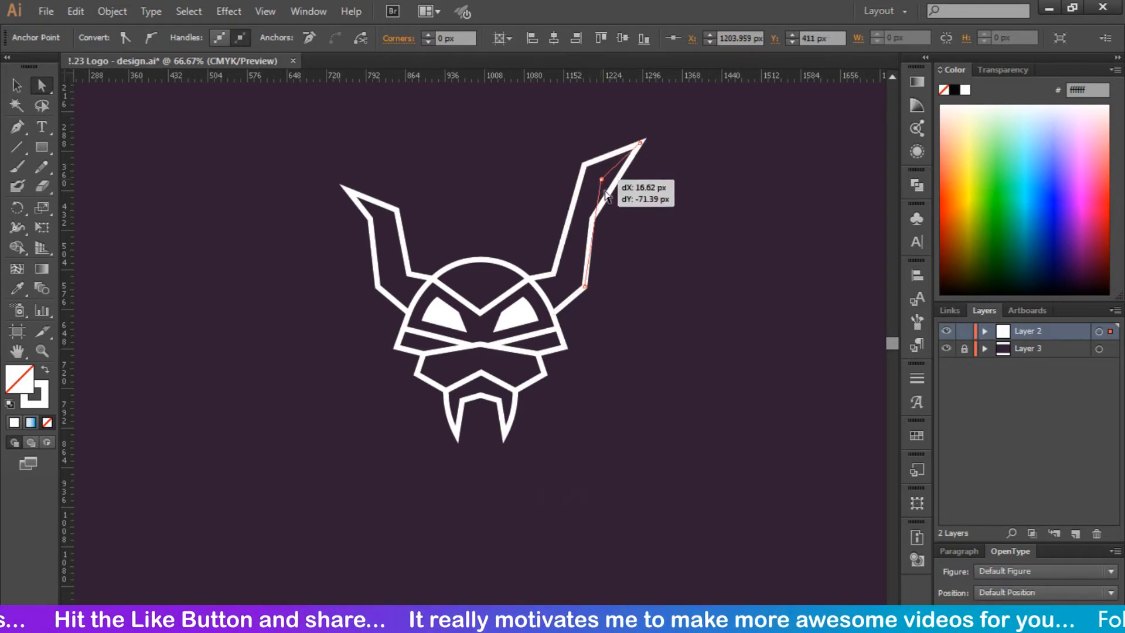
{"action": "left_click", "coordinate": [633, 245]}
{"action": "left_click", "coordinate": [554, 273]}
{"action": "left_click", "coordinate": [672, 296]}
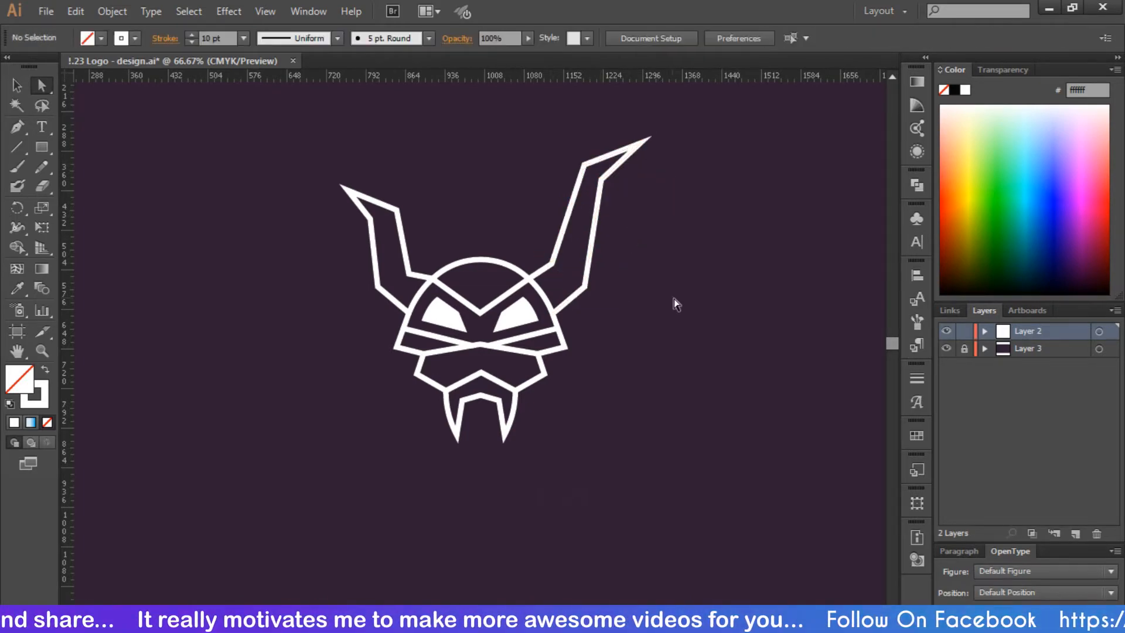
{"action": "key", "text": "ctrl+z"}
Move the inner base corner of the right horn about 8 px toward the head
{"action": "key", "text": "ctrl+equal"}
{"action": "key", "text": "ctrl+equal"}
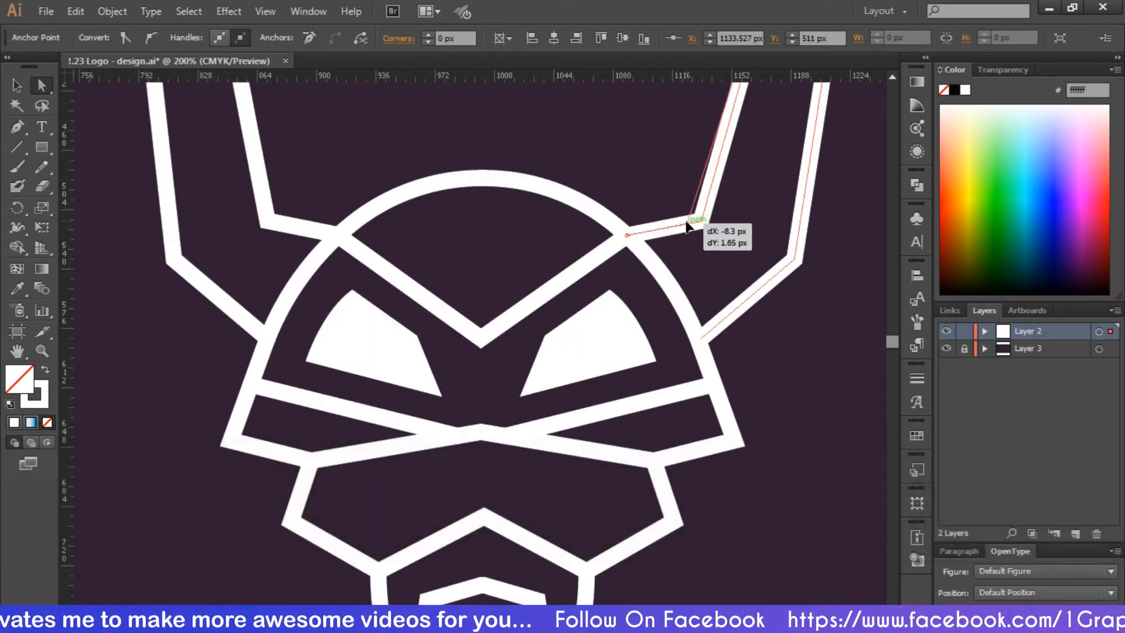
{"action": "left_click", "coordinate": [741, 246]}
Draw a bent detail line along the inside of the left horn and a short one at its base
{"action": "key", "text": "ctrl+0"}
{"action": "key", "text": "ctrl+equal"}
{"action": "scroll", "coordinate": [741, 248], "scroll_direction": "up", "scroll_amount": 3}
{"action": "key", "text": "p"}
{"action": "left_click", "coordinate": [382, 398]}
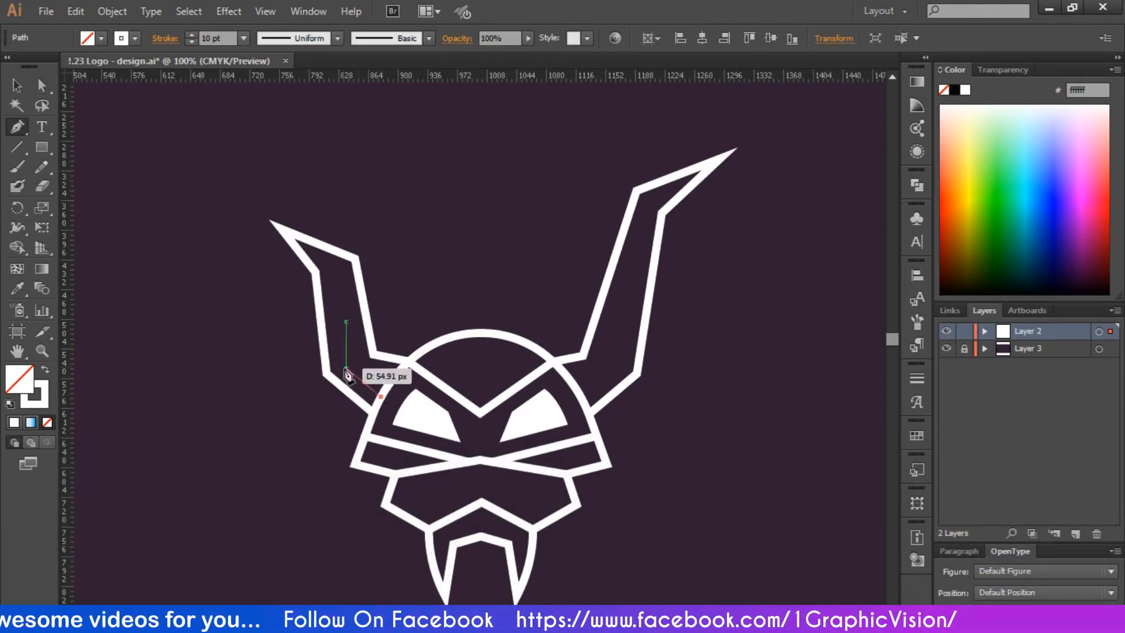
{"action": "left_click", "coordinate": [346, 365]}
{"action": "left_click", "coordinate": [336, 289]}
{"action": "key", "text": "p"}
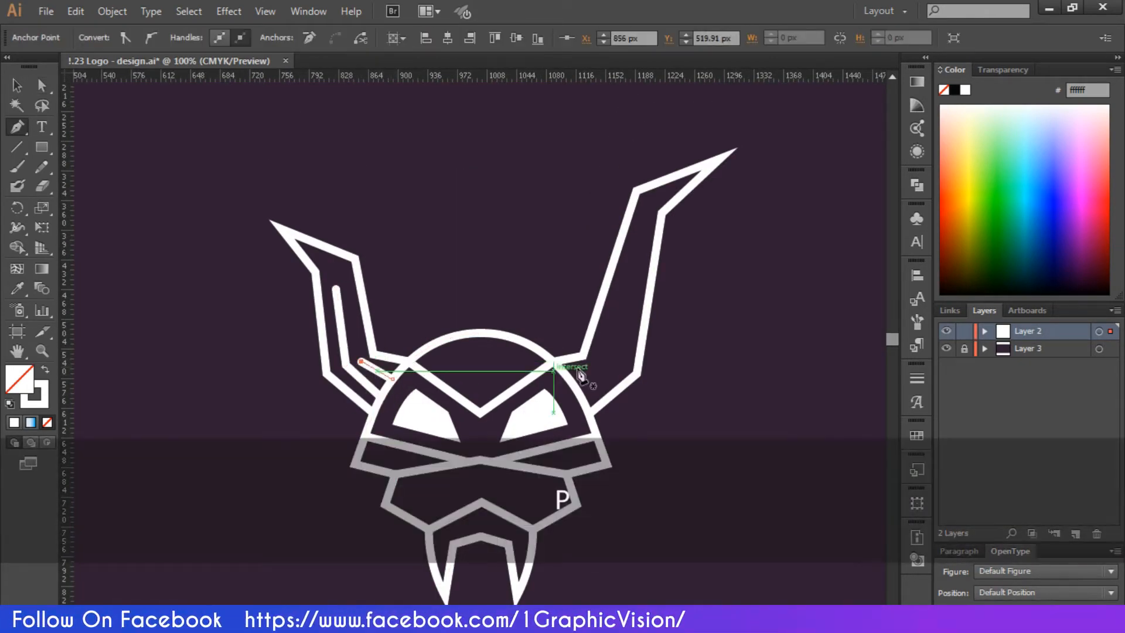
Draw a long bent detail line inside the right horn up toward its tip, and a shorter one beside its outer edge
{"action": "left_click", "coordinate": [567, 377]}
{"action": "left_click", "coordinate": [601, 361]}
{"action": "left_click", "coordinate": [665, 192]}
{"action": "key", "text": "p"}
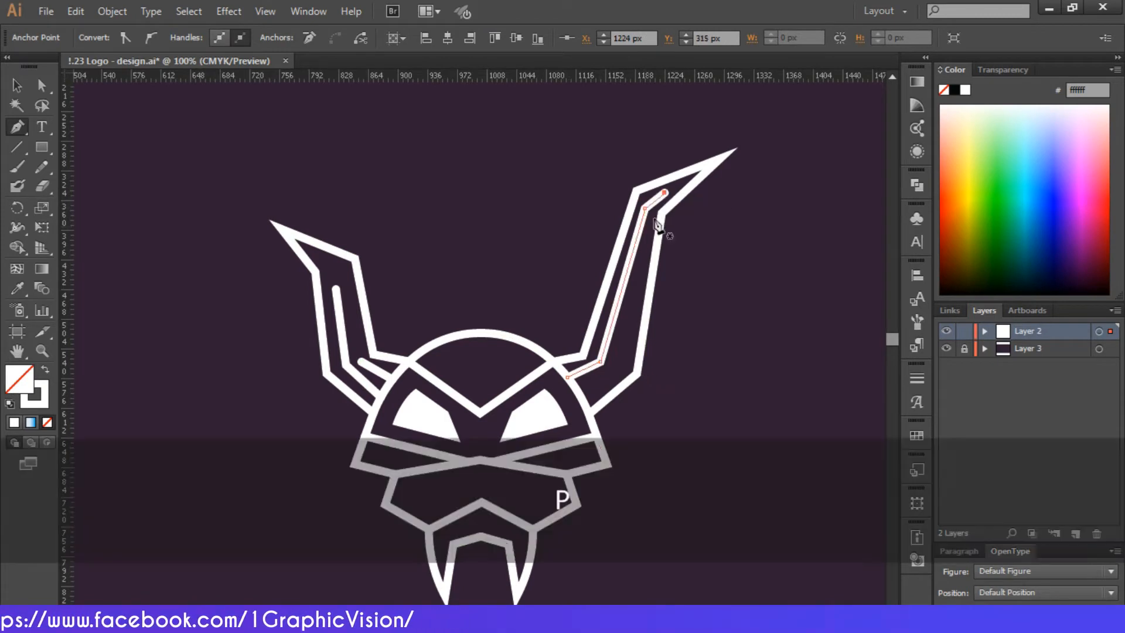
{"action": "left_click", "coordinate": [580, 397]}
{"action": "left_click", "coordinate": [616, 370]}
{"action": "left_click", "coordinate": [632, 312]}
{"action": "key", "text": "v"}
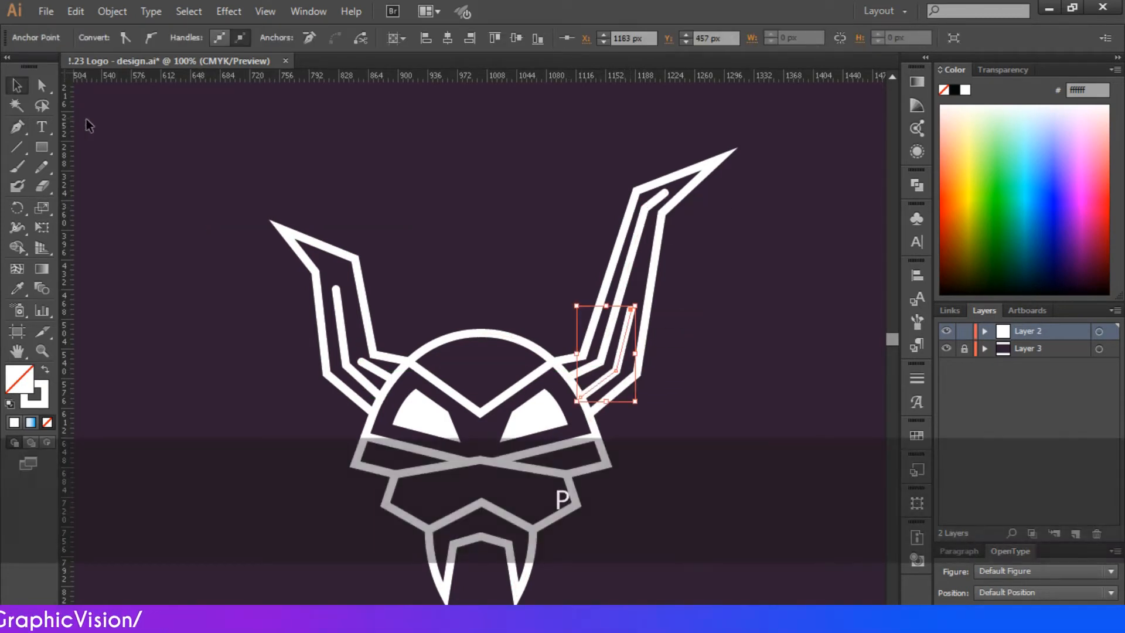
{"action": "left_click", "coordinate": [558, 497]}
Apply the triangular tapered width profile to the four detail lines inside the horns
{"action": "left_click", "coordinate": [339, 320]}
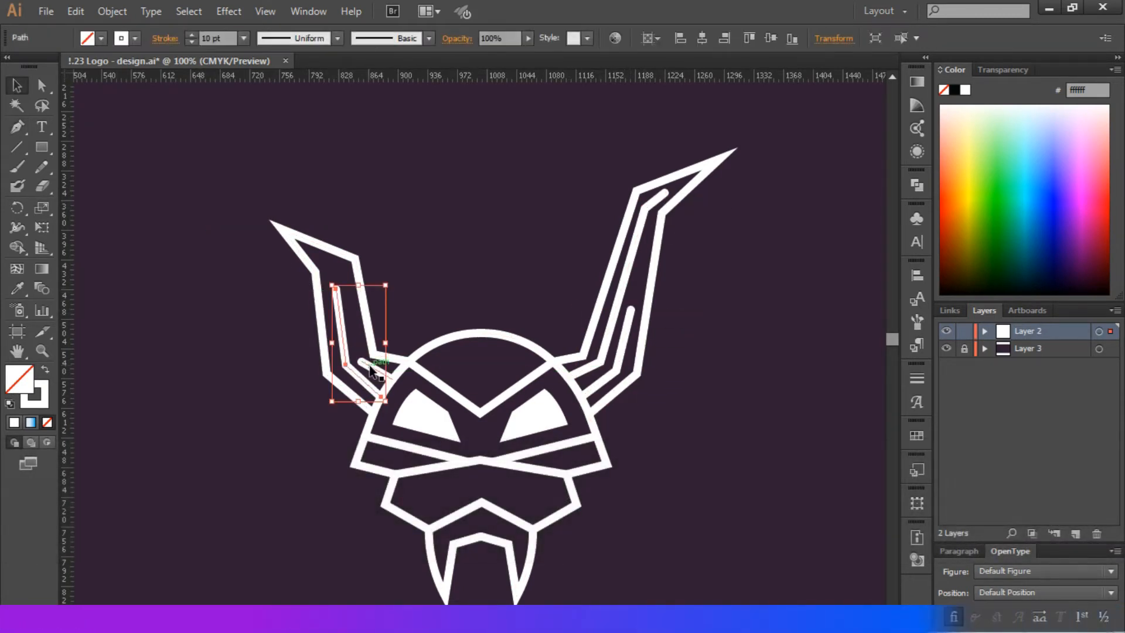
{"action": "left_click", "coordinate": [585, 381], "text": "shift"}
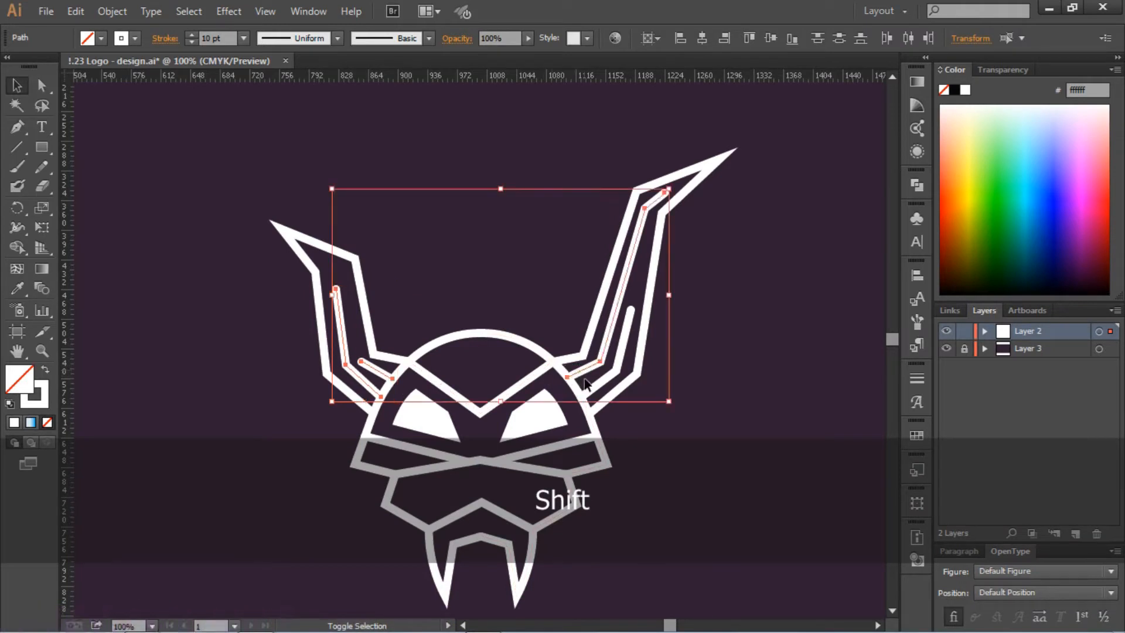
{"action": "left_click", "coordinate": [338, 38]}
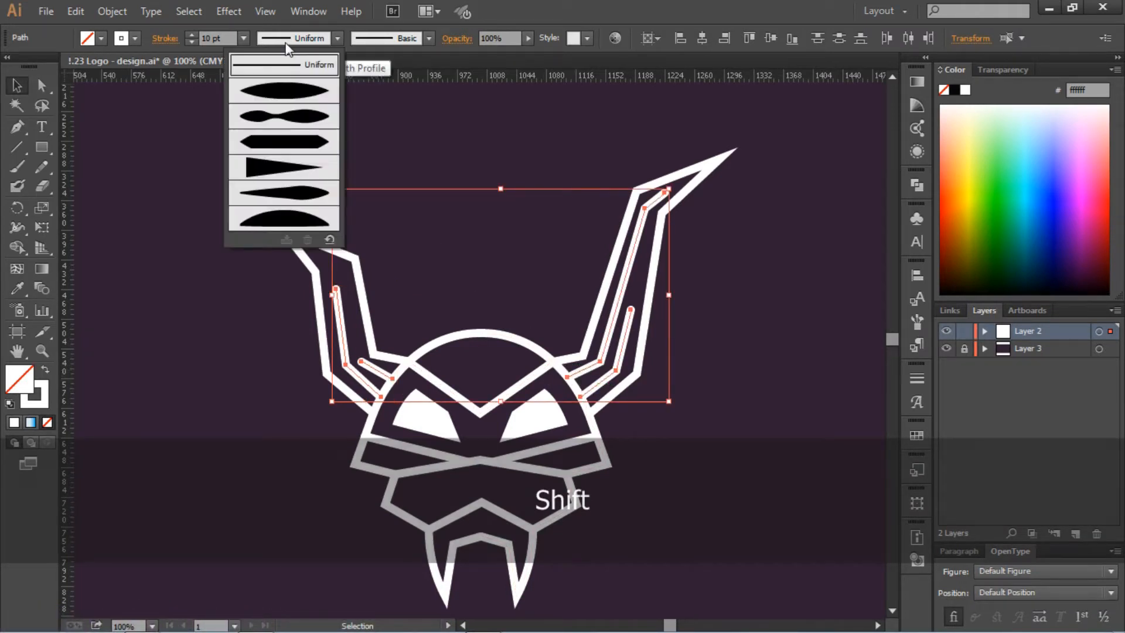
{"action": "left_click", "coordinate": [287, 169]}
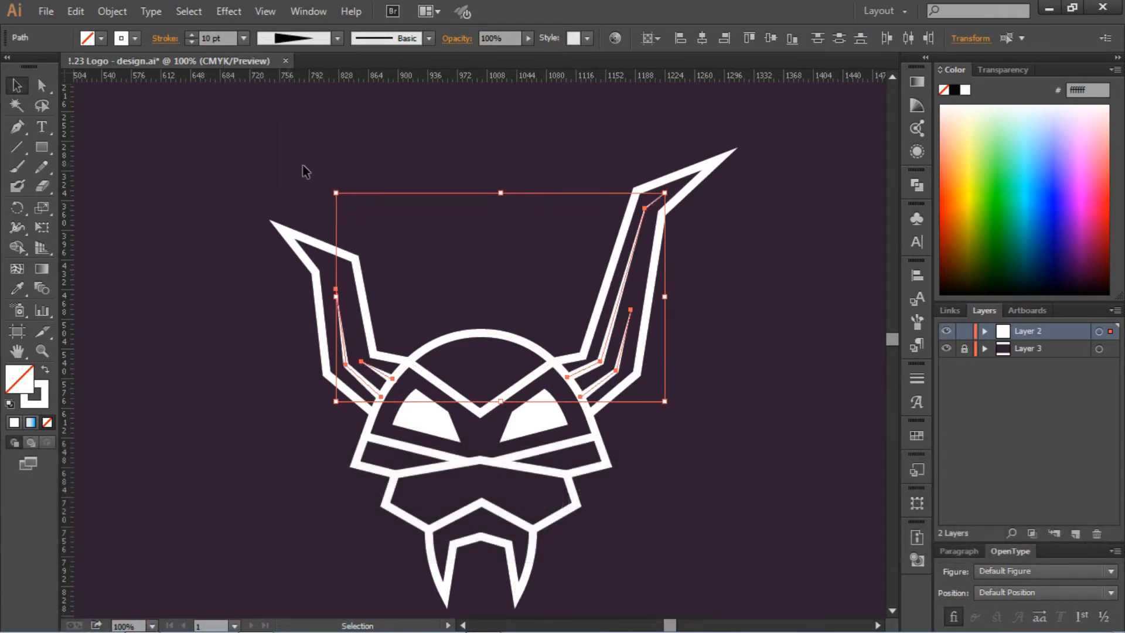
{"action": "left_click", "coordinate": [318, 168]}
{"action": "scroll", "coordinate": [321, 176], "scroll_direction": "down", "scroll_amount": 2}
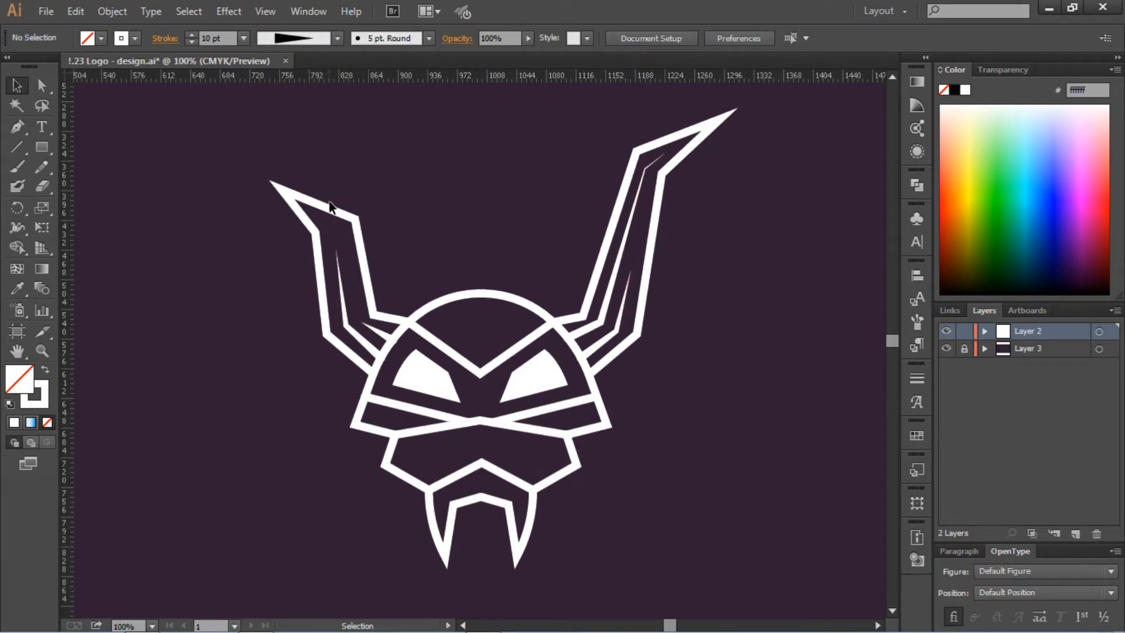
Draw a V-shaped line across the forehead between both sides of the dome, above the existing brow line
{"action": "key", "text": "ctrl+equal"}
{"action": "key", "text": "ctrl+equal"}
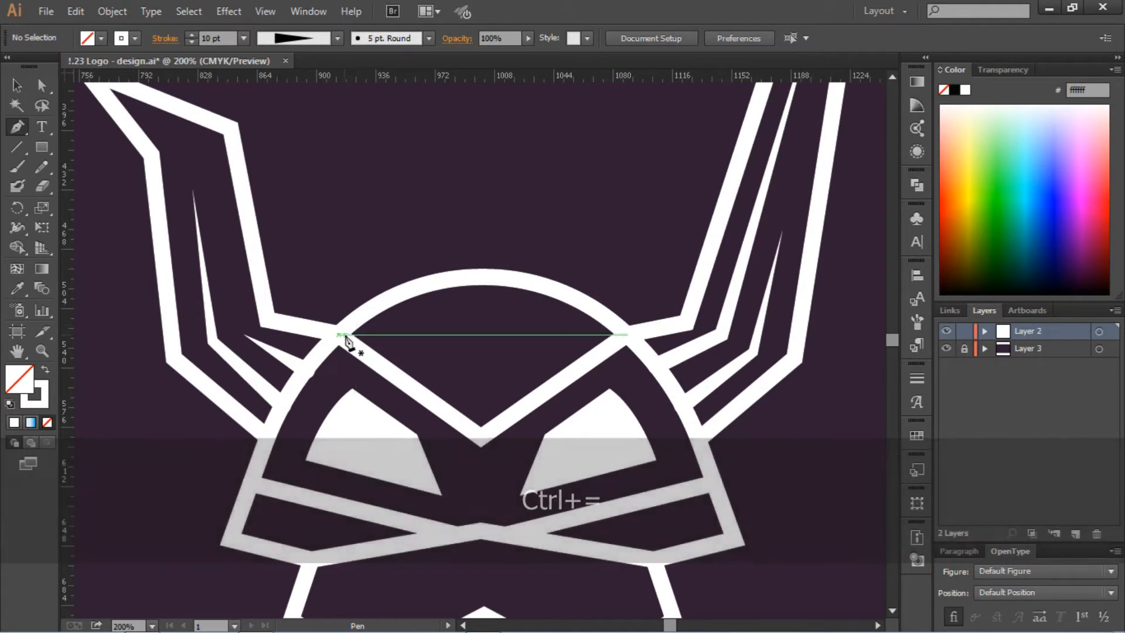
{"action": "left_click", "coordinate": [391, 298]}
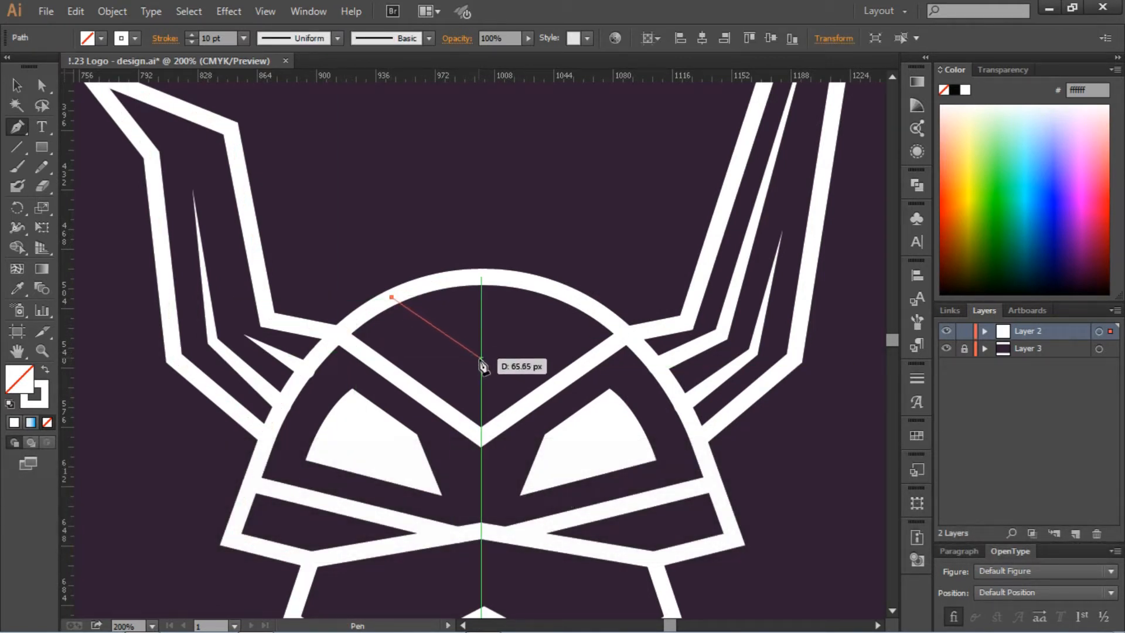
{"action": "left_click", "coordinate": [481, 359]}
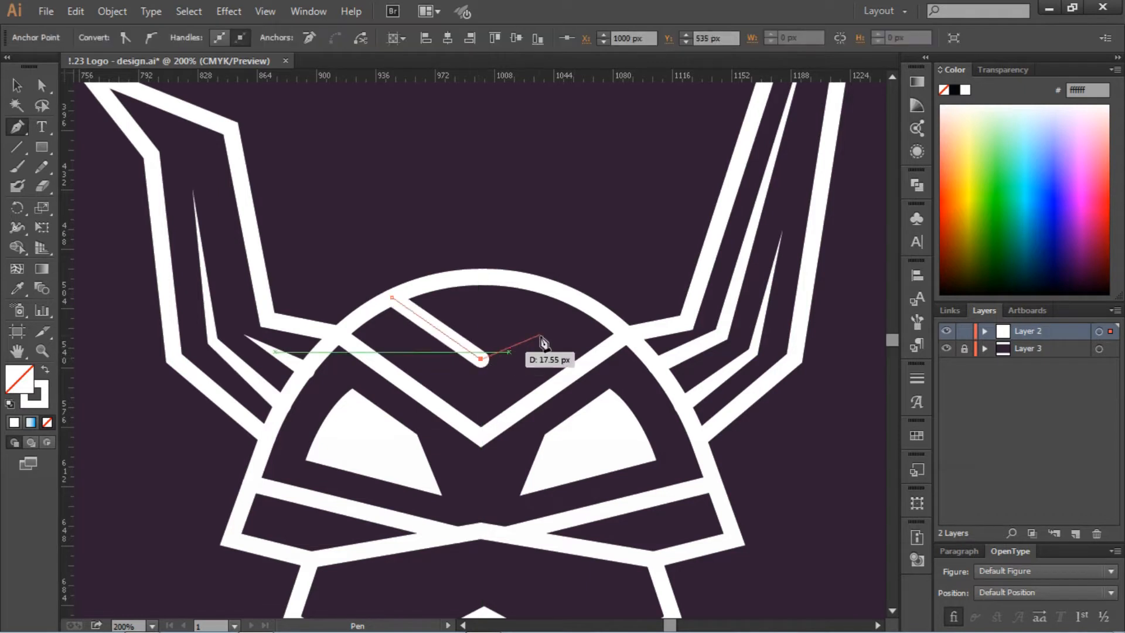
{"action": "left_click", "coordinate": [573, 298]}
{"action": "key", "text": "p"}
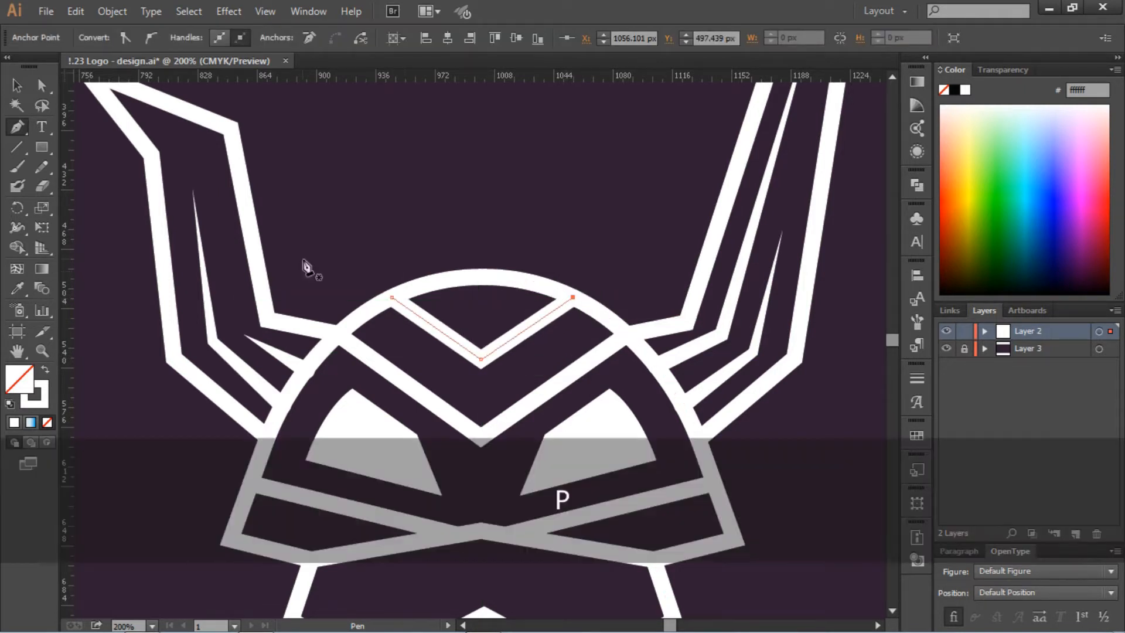
{"action": "left_click", "coordinate": [29, 88]}
{"action": "left_click", "coordinate": [540, 168]}
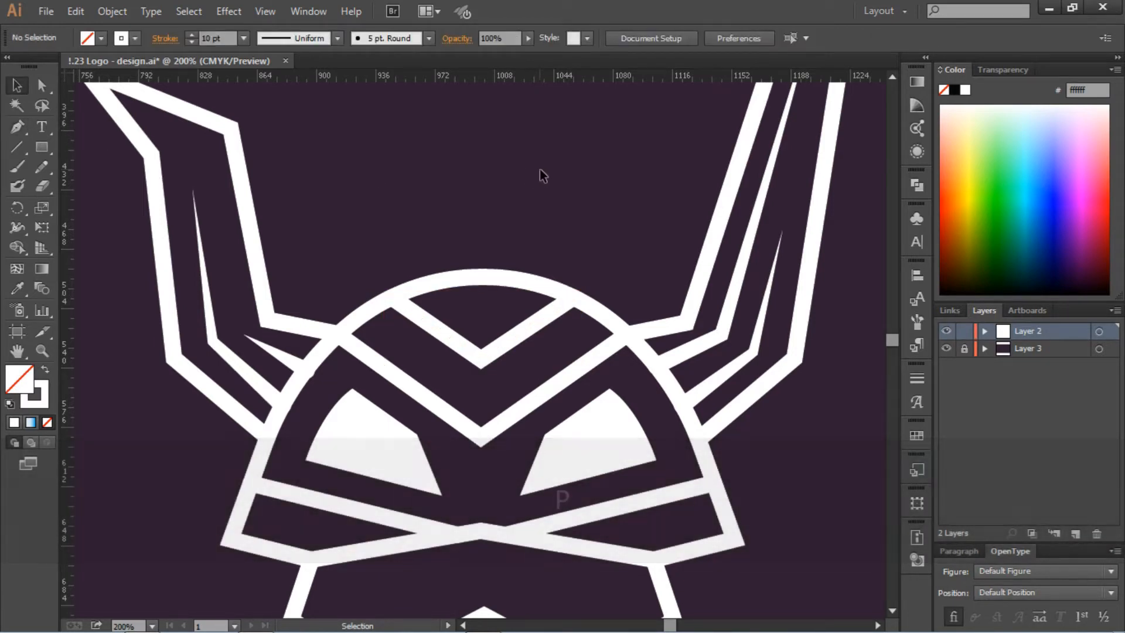
Round the upper inner corner of each eye into a smooth curve, with a radius of about 73 px
{"action": "key", "text": "ctrl"}
{"action": "key", "text": "ctrl+0"}
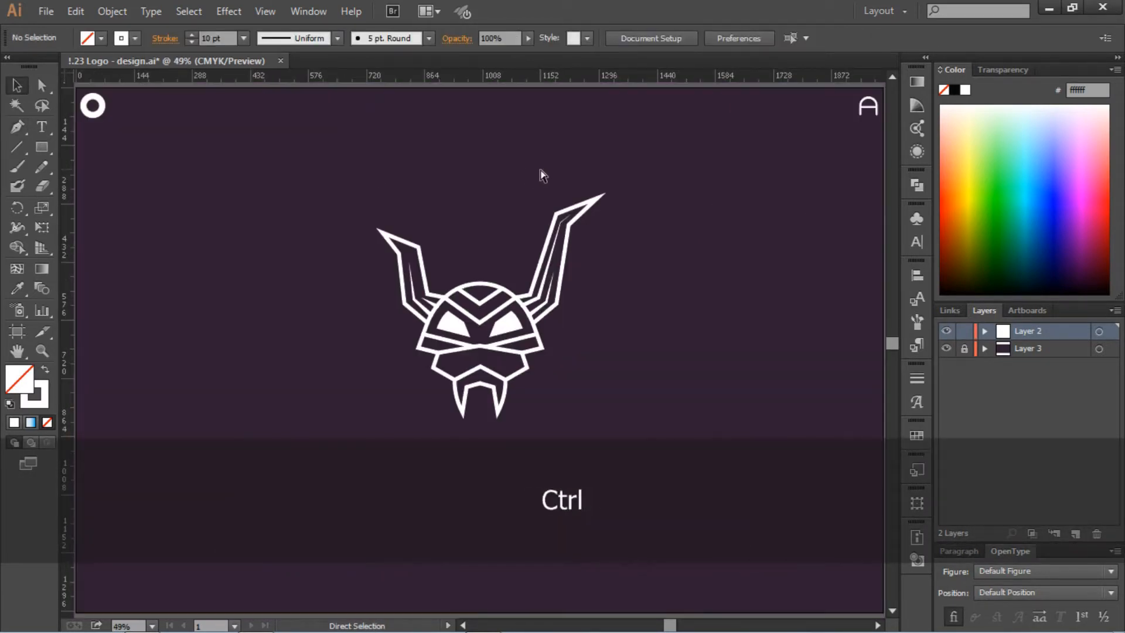
{"action": "key", "text": "ctrl+equal"}
{"action": "key", "text": "ctrl+equal"}
{"action": "key", "text": "ctrl+equal"}
{"action": "key", "text": "ctrl+equal"}
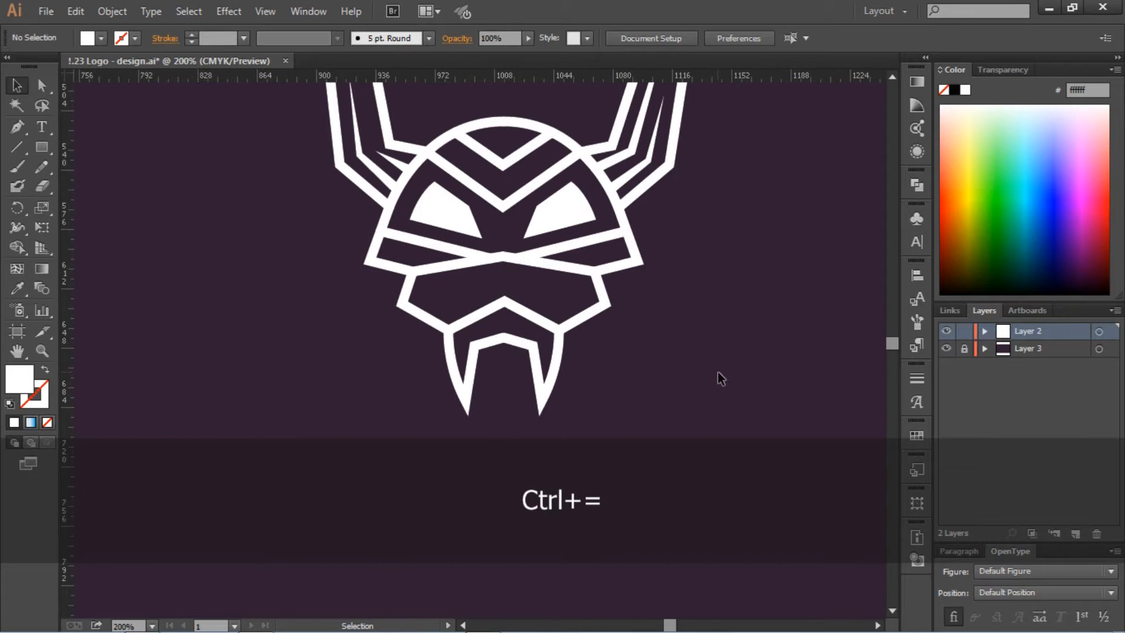
{"action": "left_click", "coordinate": [454, 210]}
{"action": "left_click", "coordinate": [42, 85]}
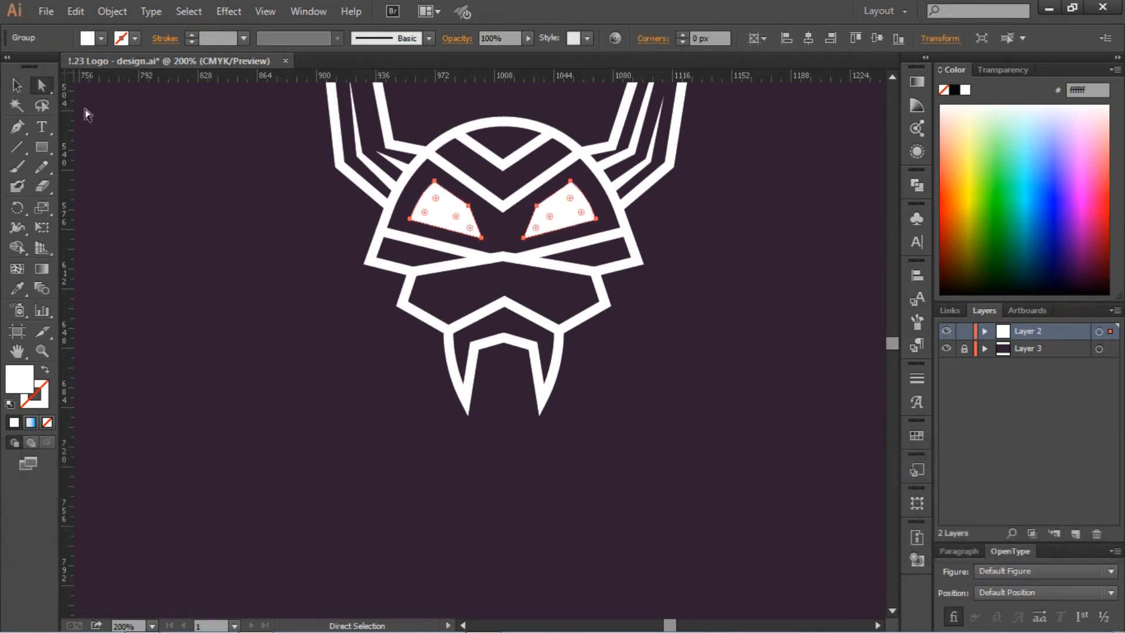
{"action": "left_click", "coordinate": [468, 205]}
{"action": "left_click_drag", "start_coordinate": [456, 217], "coordinate": [348, 387]}
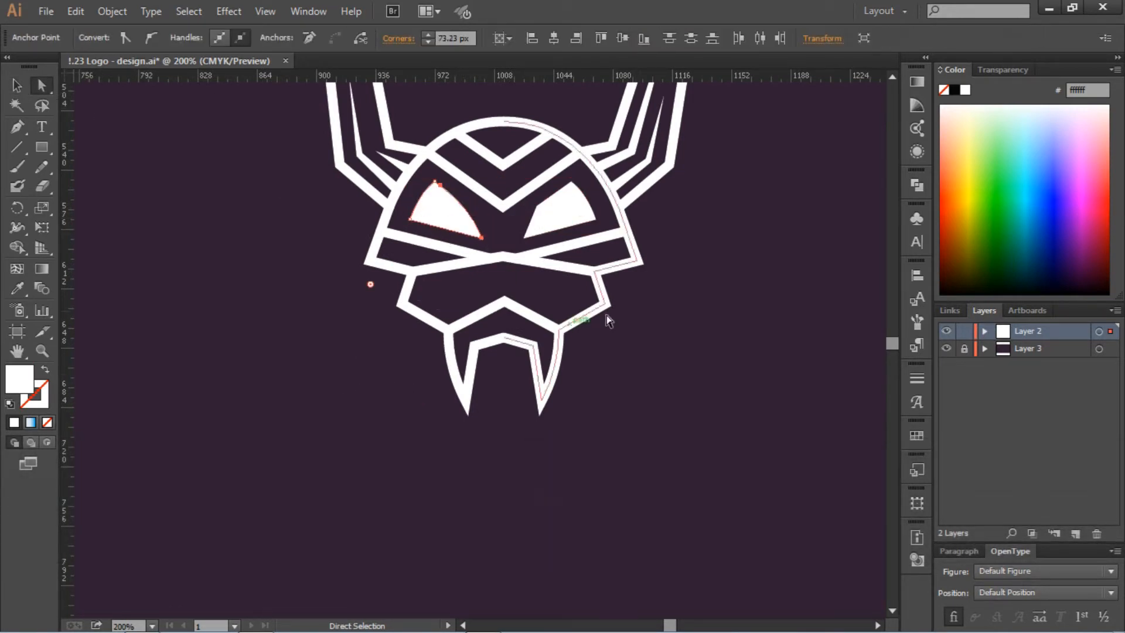
{"action": "left_click", "coordinate": [537, 206]}
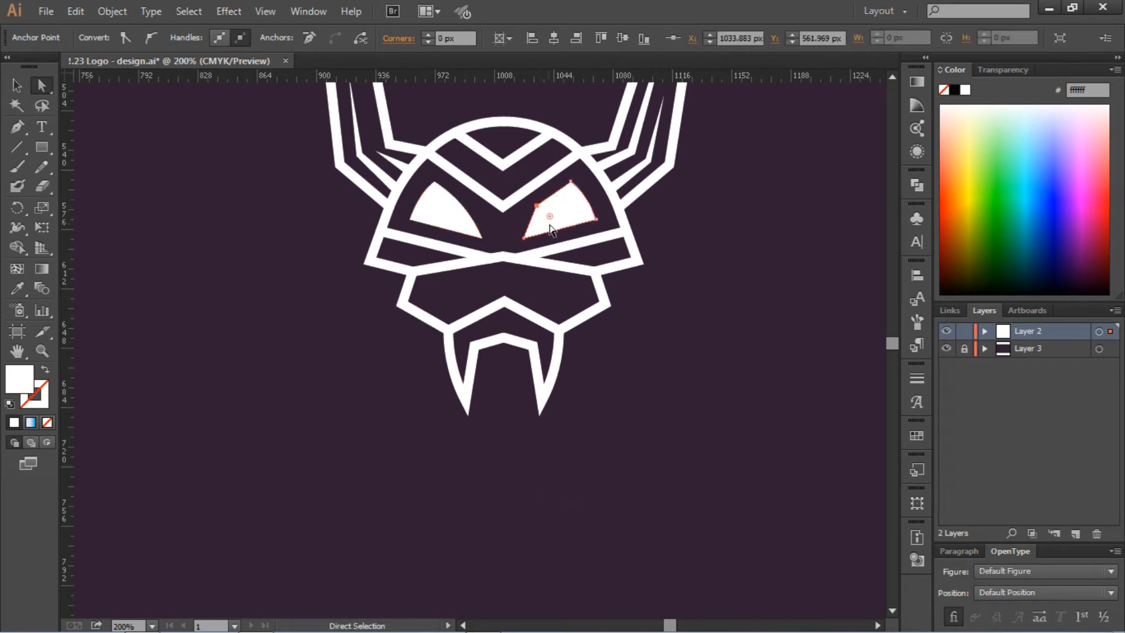
{"action": "left_click_drag", "start_coordinate": [550, 229], "coordinate": [715, 305]}
{"action": "left_click", "coordinate": [714, 304]}
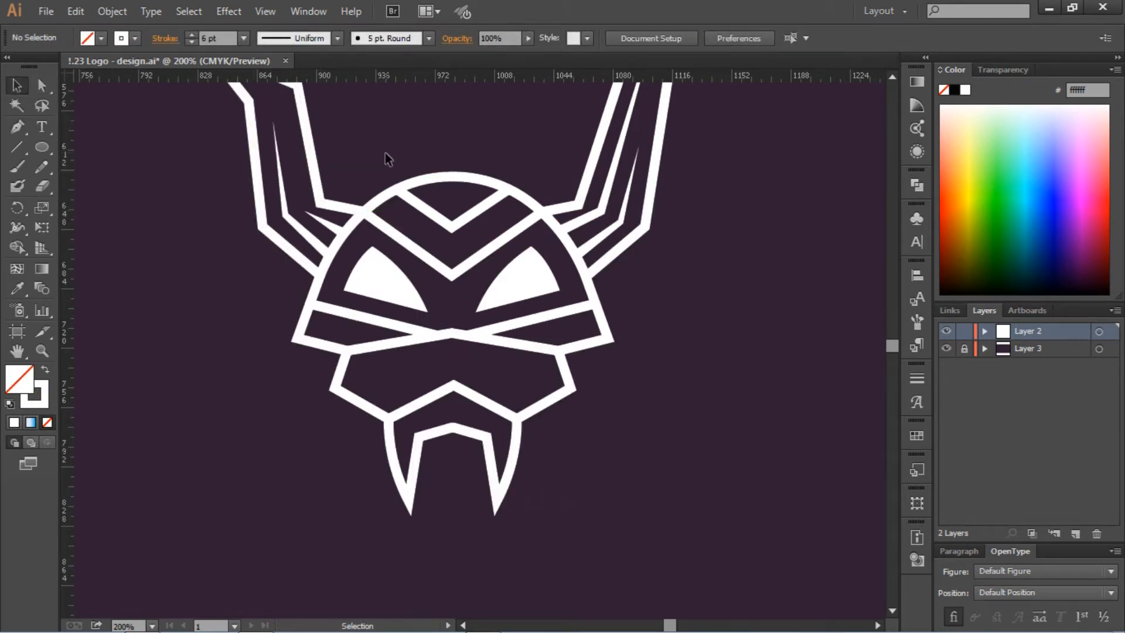
Lock the layer holding the white line artwork and add a new layer for the colour shapes
{"action": "left_click", "coordinate": [506, 269]}
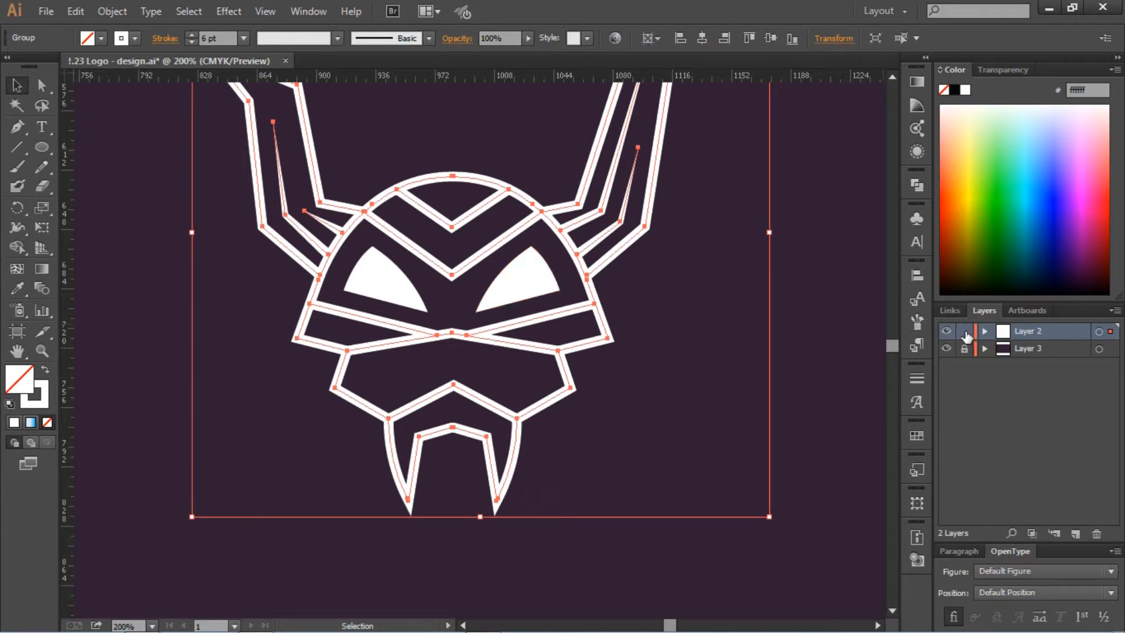
{"action": "left_click", "coordinate": [965, 332]}
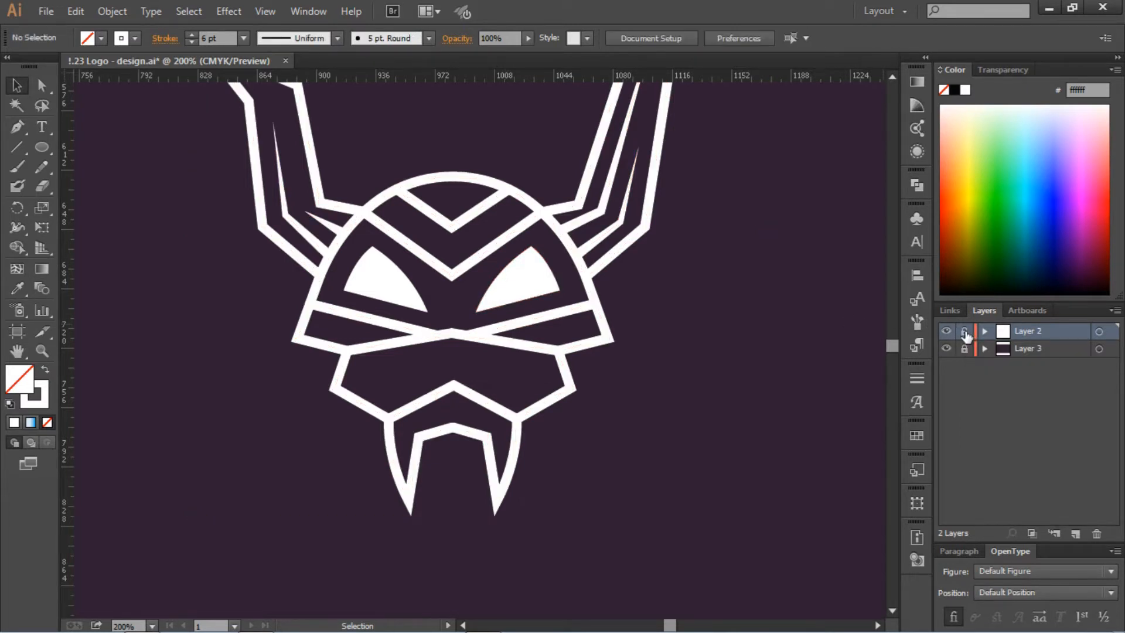
{"action": "left_click", "coordinate": [1073, 533]}
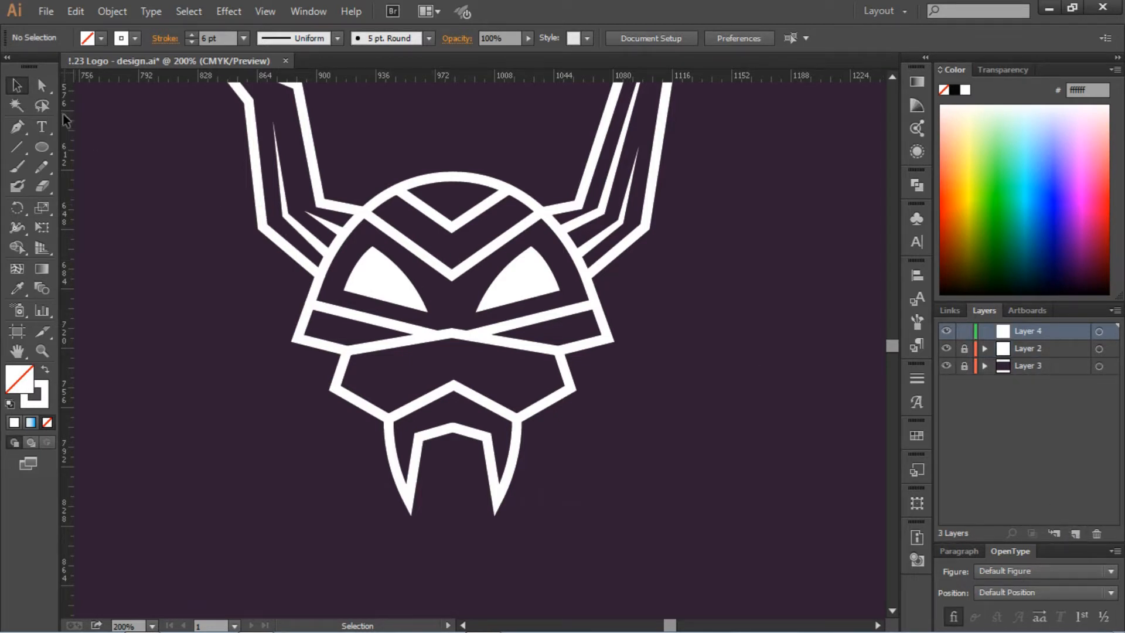
Trace a closed chevron over the forehead band between the two V-shaped lines
{"action": "left_click", "coordinate": [27, 129]}
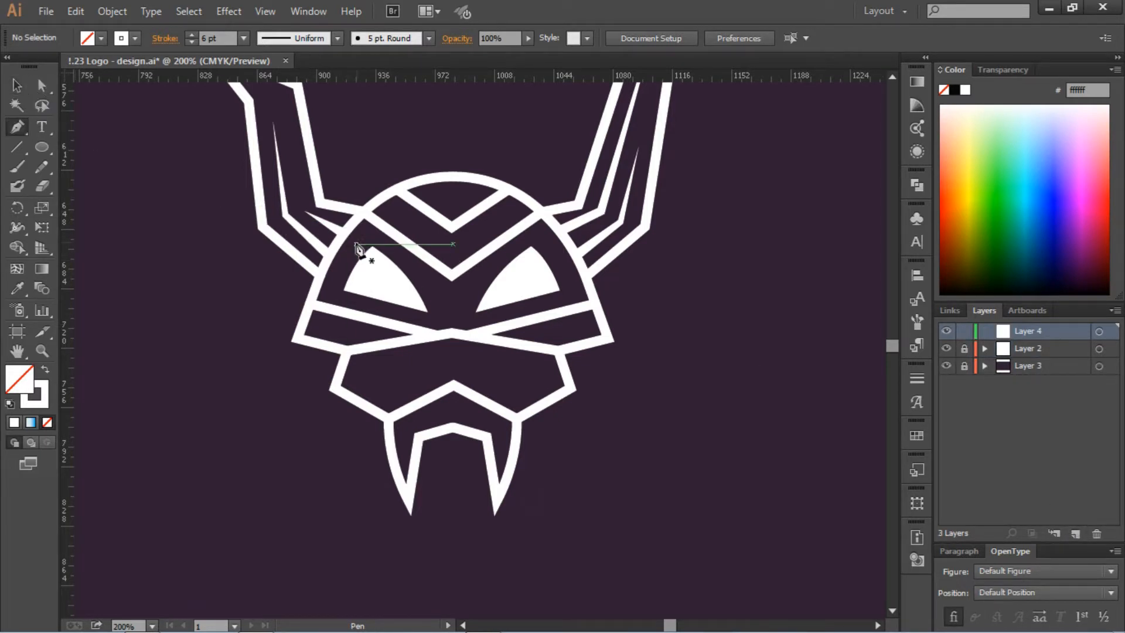
{"action": "left_click", "coordinate": [365, 211]}
{"action": "left_click", "coordinate": [451, 274]}
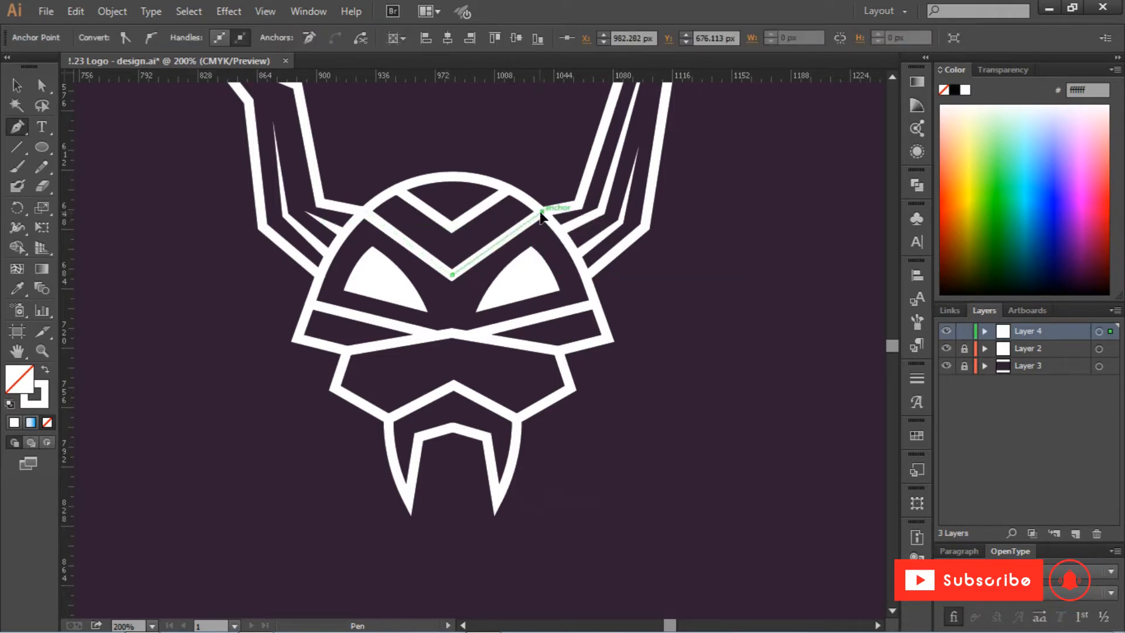
{"action": "left_click", "coordinate": [541, 211]}
{"action": "left_click", "coordinate": [508, 191]}
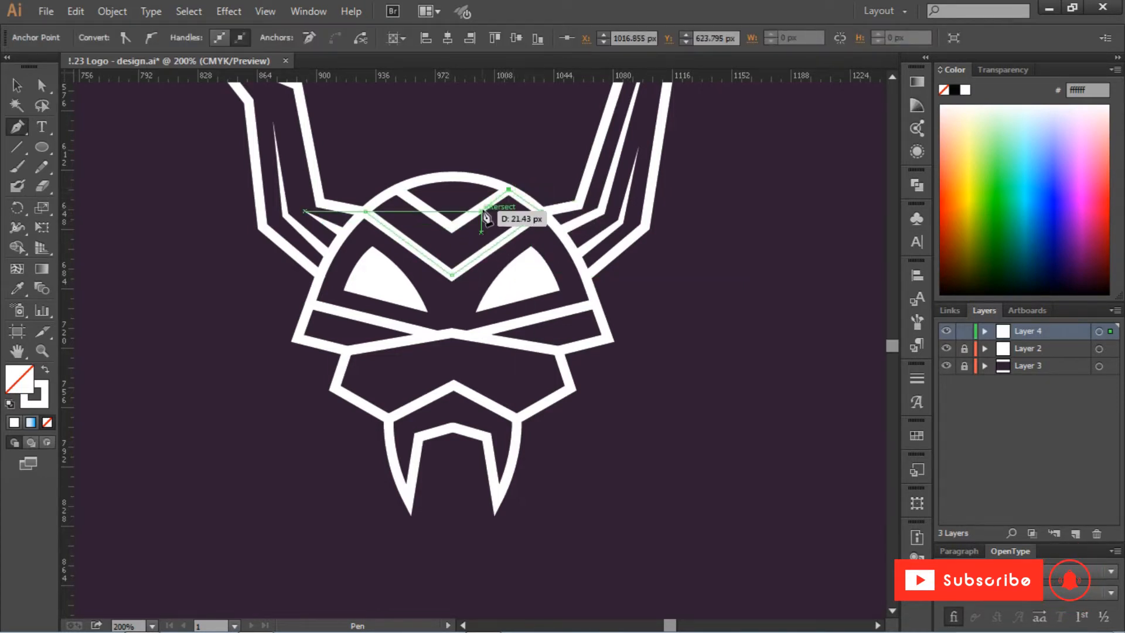
{"action": "left_click", "coordinate": [397, 190]}
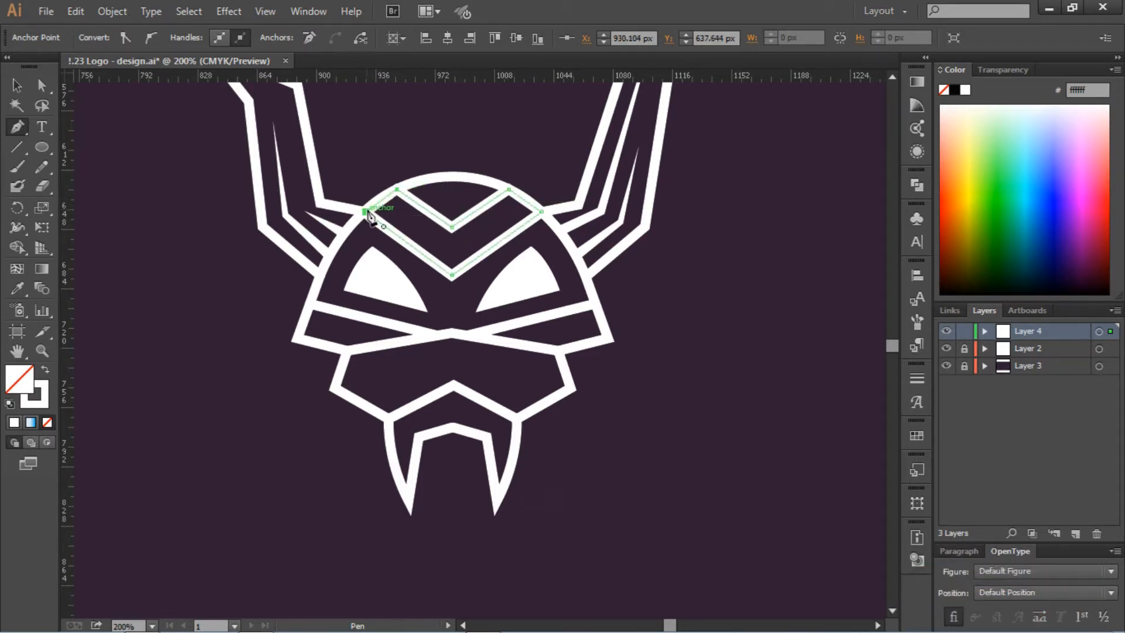
{"action": "left_click", "coordinate": [16, 86]}
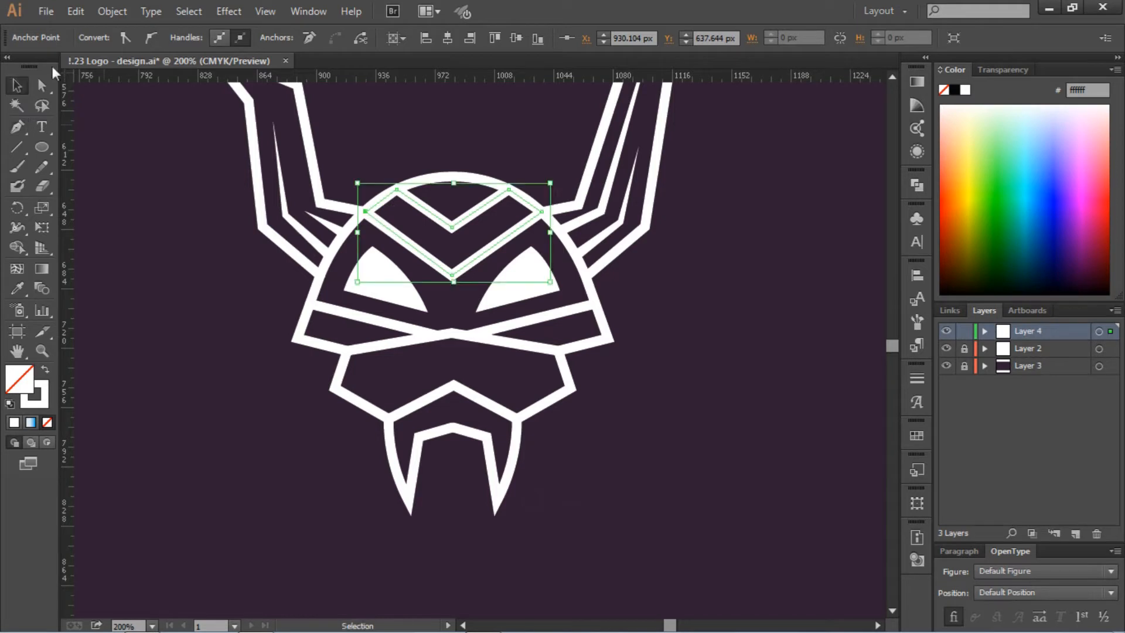
{"action": "left_click", "coordinate": [146, 200]}
Fill the forehead chevron with yellow fff200 and remove its stroke
{"action": "left_click", "coordinate": [398, 231]}
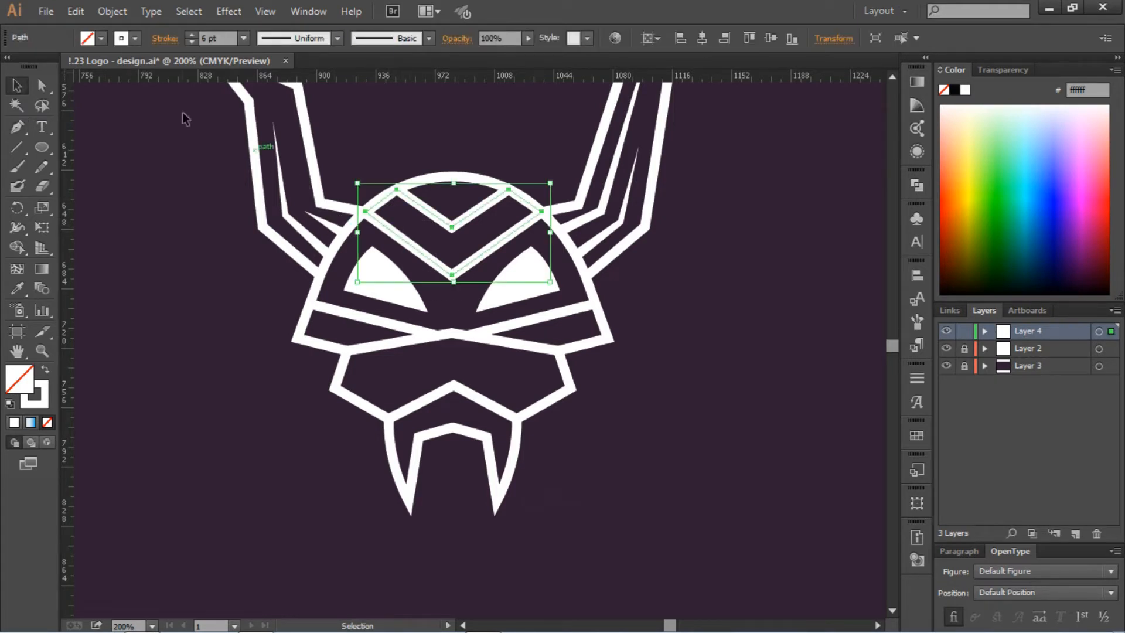
{"action": "left_click", "coordinate": [118, 39]}
{"action": "left_click", "coordinate": [68, 66]}
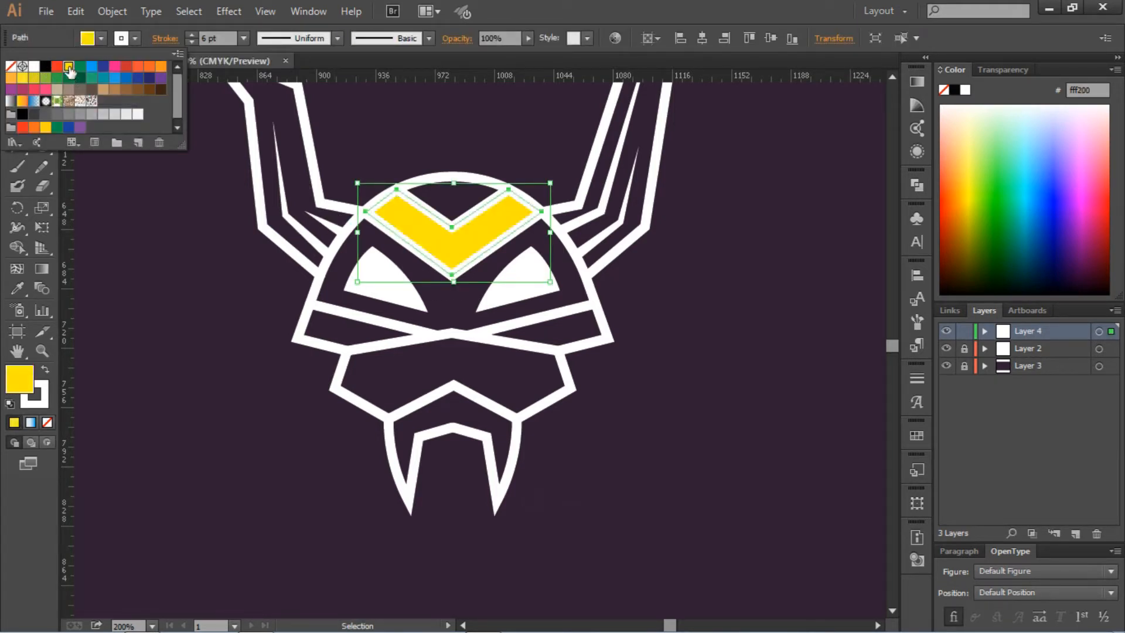
{"action": "left_click", "coordinate": [135, 38]}
{"action": "left_click", "coordinate": [134, 39]}
{"action": "left_click", "coordinate": [10, 66]}
Move Layer 4 below Layer 2 so the colour lies behind the white outline
{"action": "left_click", "coordinate": [1030, 332]}
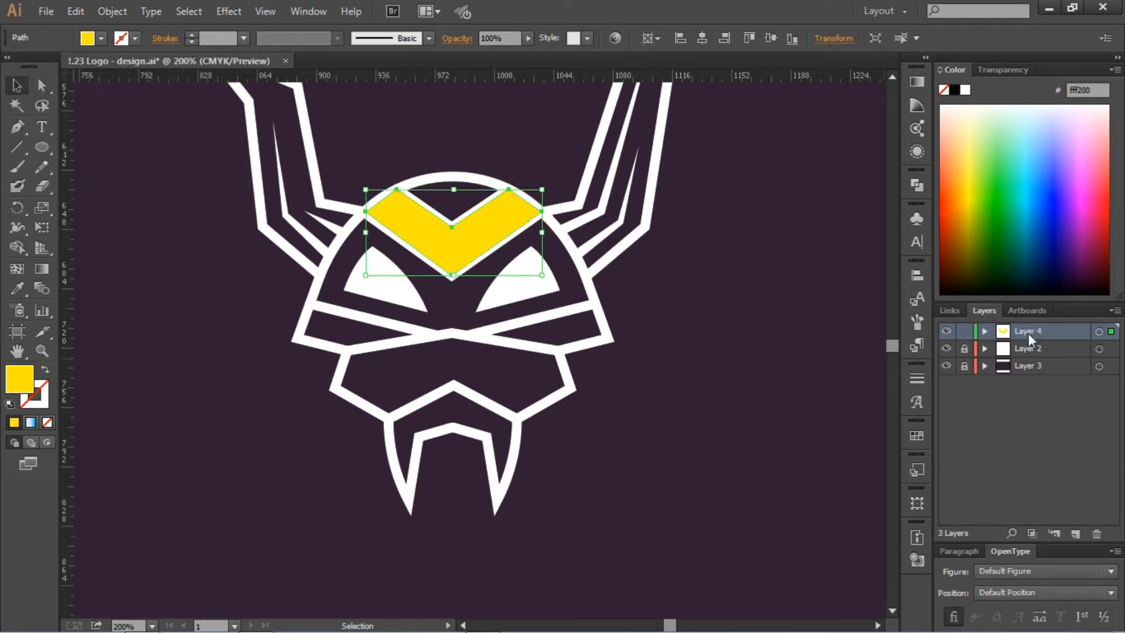
{"action": "left_click_drag", "start_coordinate": [982, 343], "coordinate": [1029, 327]}
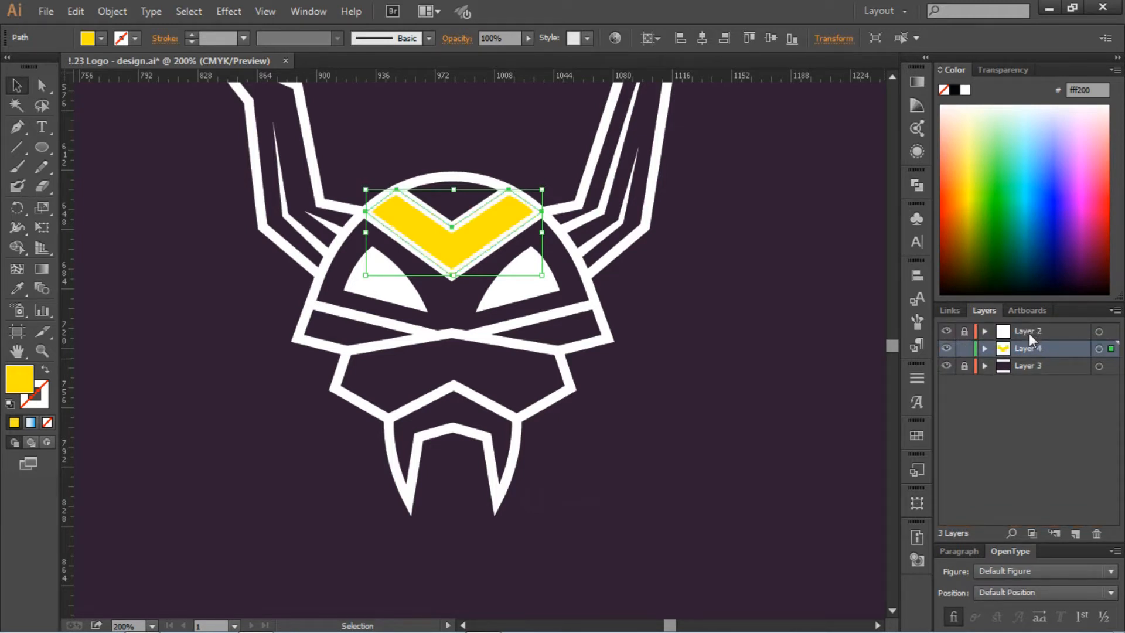
{"action": "left_click", "coordinate": [722, 331]}
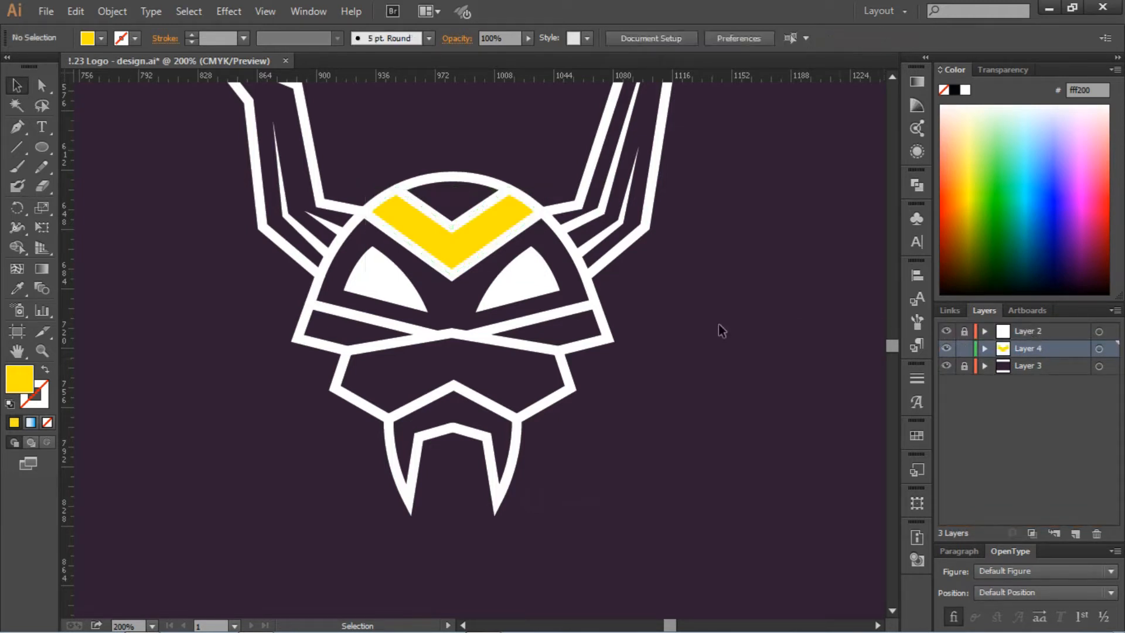
Set the forehead chevron's fill to orange f7941e
{"action": "left_click", "coordinate": [496, 223]}
{"action": "left_click", "coordinate": [100, 39]}
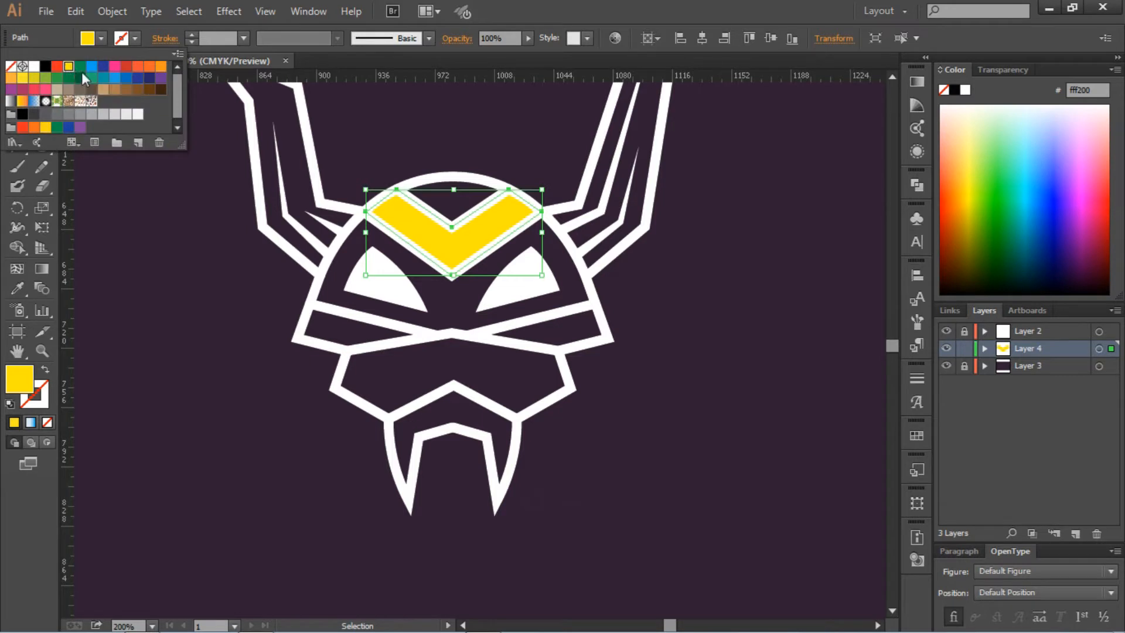
{"action": "left_click", "coordinate": [151, 73]}
{"action": "left_click", "coordinate": [200, 237]}
Trace a closed orange four-point shape over the left cheek panel below the eye
{"action": "key", "text": "ctrl+minus"}
{"action": "scroll", "coordinate": [234, 239], "scroll_direction": "down", "scroll_amount": 2}
{"action": "key", "text": "p"}
{"action": "key", "text": "ctrl+equal"}
{"action": "key", "text": "ctrl+equal"}
{"action": "scroll", "coordinate": [246, 176], "scroll_direction": "up", "scroll_amount": 1}
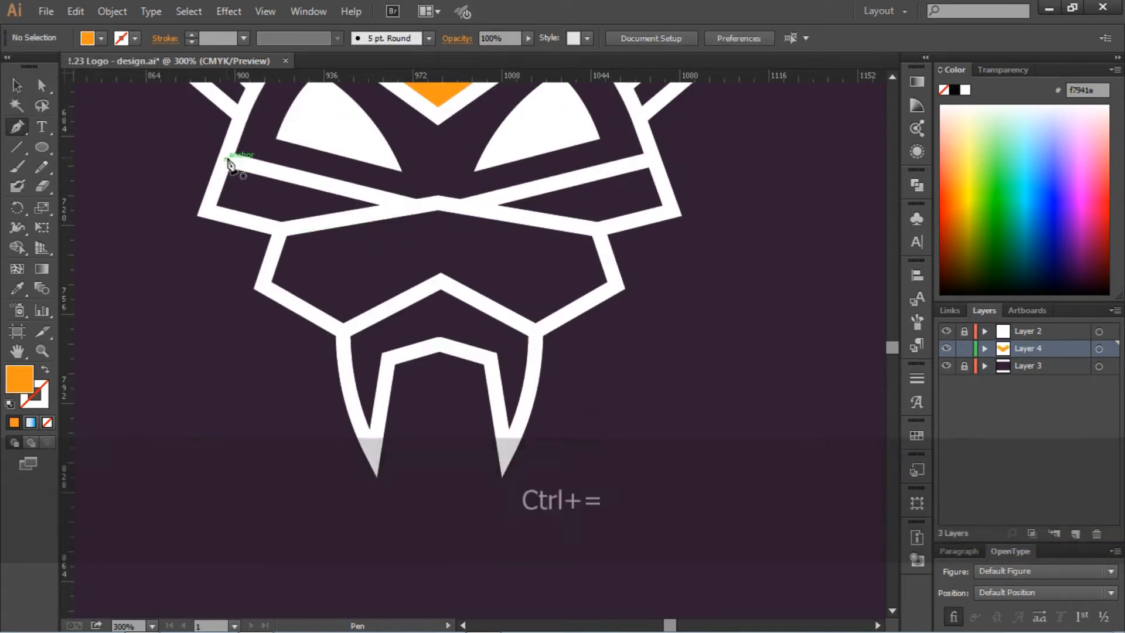
{"action": "left_click", "coordinate": [226, 160]}
{"action": "left_click", "coordinate": [402, 203]}
{"action": "left_click", "coordinate": [281, 233]}
{"action": "left_click", "coordinate": [206, 211]}
{"action": "left_click", "coordinate": [226, 160]}
Trace a matching closed orange shape over the right cheek panel
{"action": "left_click", "coordinate": [477, 203]}
{"action": "left_click", "coordinate": [654, 160]}
{"action": "left_click", "coordinate": [672, 211]}
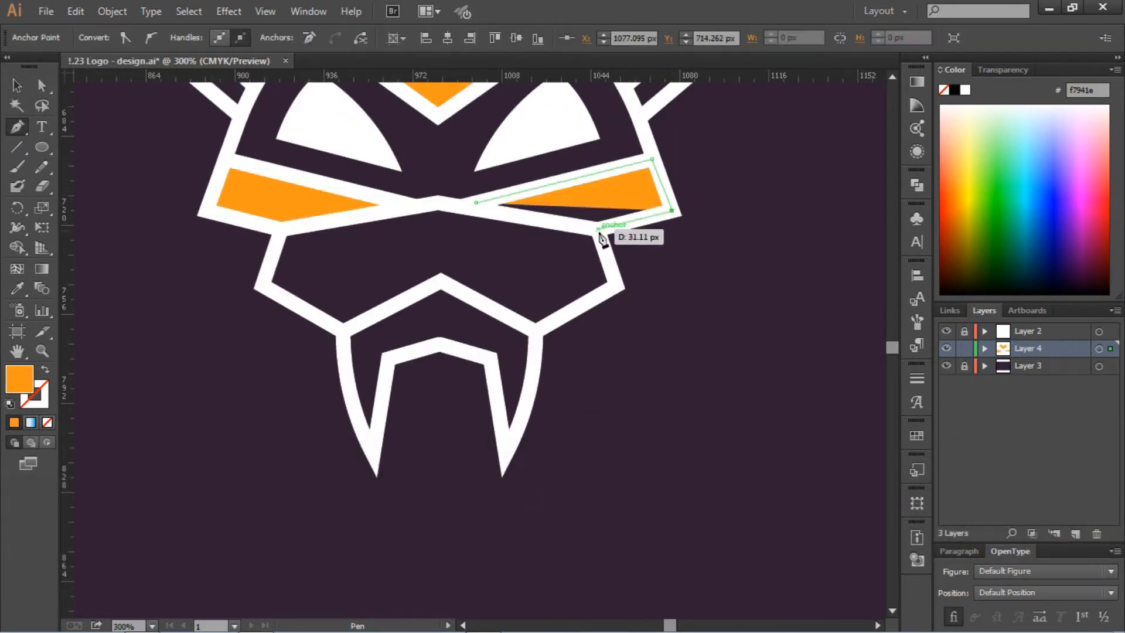
{"action": "left_click", "coordinate": [597, 232]}
{"action": "left_click", "coordinate": [476, 203]}
Trace a closed orange shape over the wide snout panel between the cheeks and the fangs
{"action": "left_click", "coordinate": [343, 331]}
{"action": "left_click", "coordinate": [440, 282]}
{"action": "left_click", "coordinate": [535, 331]}
{"action": "left_click", "coordinate": [616, 285]}
{"action": "left_click", "coordinate": [598, 229]}
{"action": "left_click", "coordinate": [438, 203]}
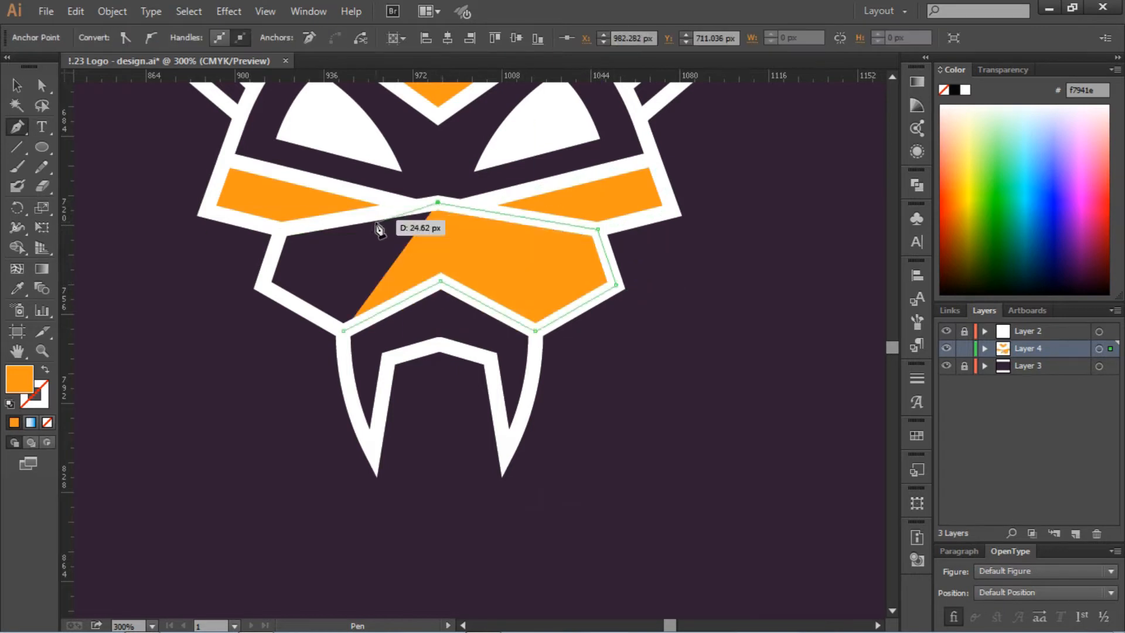
{"action": "left_click", "coordinate": [281, 229]}
{"action": "left_click", "coordinate": [263, 286]}
{"action": "left_click", "coordinate": [343, 332]}
Try a darker orange fill on the snout panel
{"action": "key", "text": "ctrl+minus"}
{"action": "key", "text": "ctrl+minus"}
{"action": "left_click", "coordinate": [17, 86]}
{"action": "left_click", "coordinate": [101, 39]}
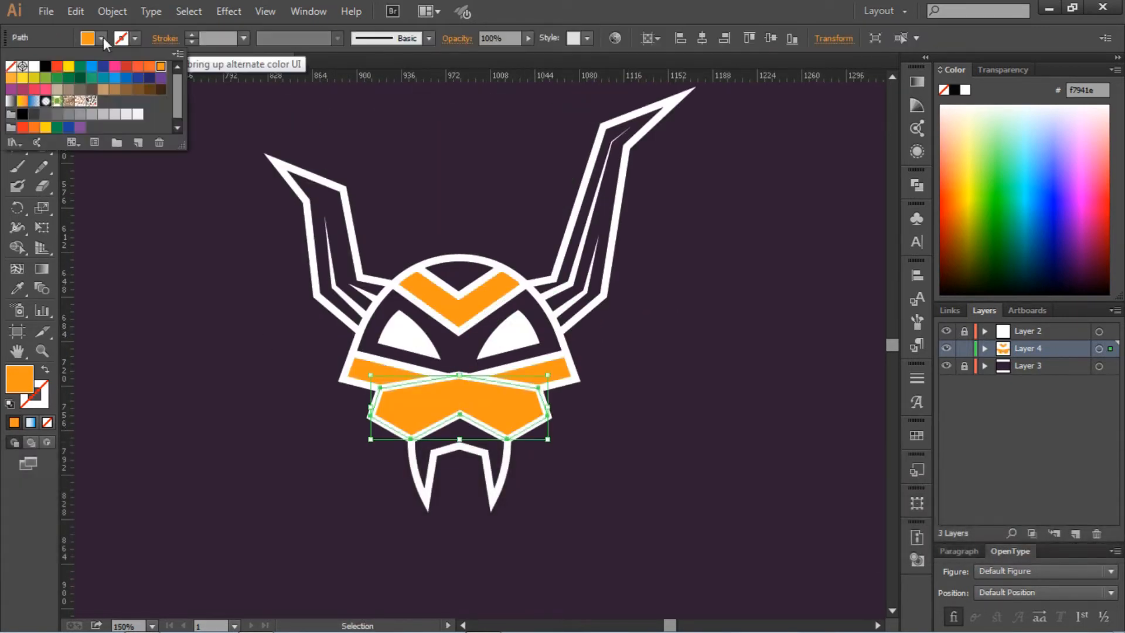
{"action": "left_click", "coordinate": [137, 66]}
Set the fill of both cheek panels to the darker orange f15a29
{"action": "left_click", "coordinate": [380, 374]}
{"action": "left_click", "coordinate": [531, 378], "text": "shift"}
{"action": "left_click", "coordinate": [101, 39]}
{"action": "left_click", "coordinate": [148, 68]}
Set the snout panel's fill to the lighter orange f7941e
{"action": "left_click", "coordinate": [422, 405]}
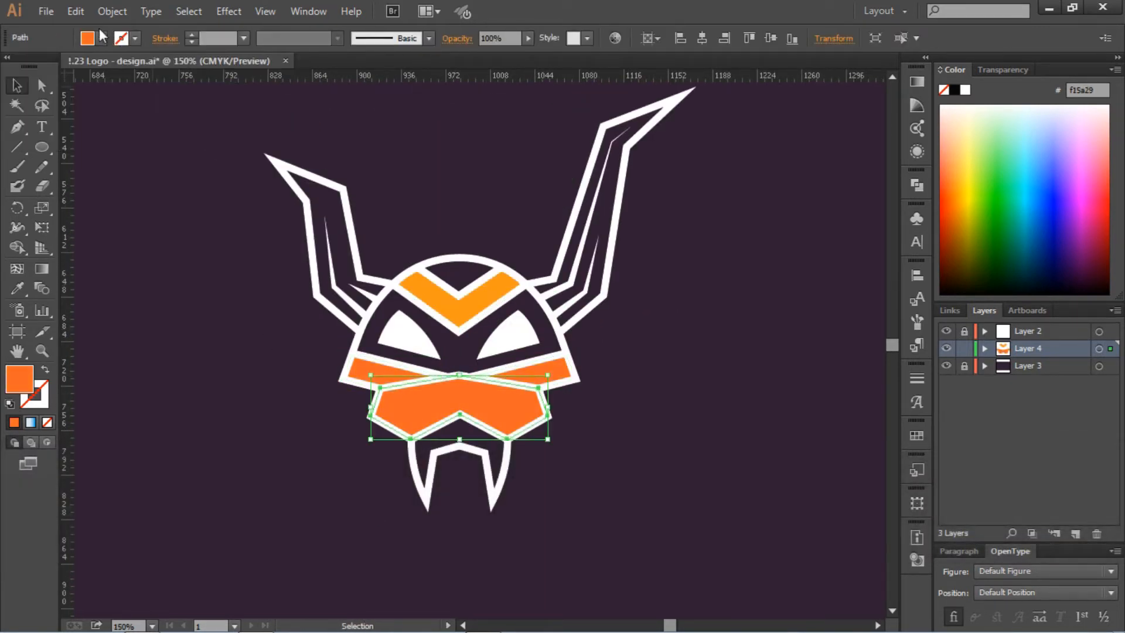
{"action": "left_click", "coordinate": [102, 39]}
{"action": "left_click", "coordinate": [159, 68]}
{"action": "left_click", "coordinate": [344, 558]}
Trace a closed orange shape along the outline of the left horn
{"action": "left_click", "coordinate": [17, 127]}
{"action": "left_click", "coordinate": [360, 332]}
{"action": "left_click", "coordinate": [316, 295]}
{"action": "left_click", "coordinate": [306, 200]}
{"action": "left_click", "coordinate": [275, 162]}
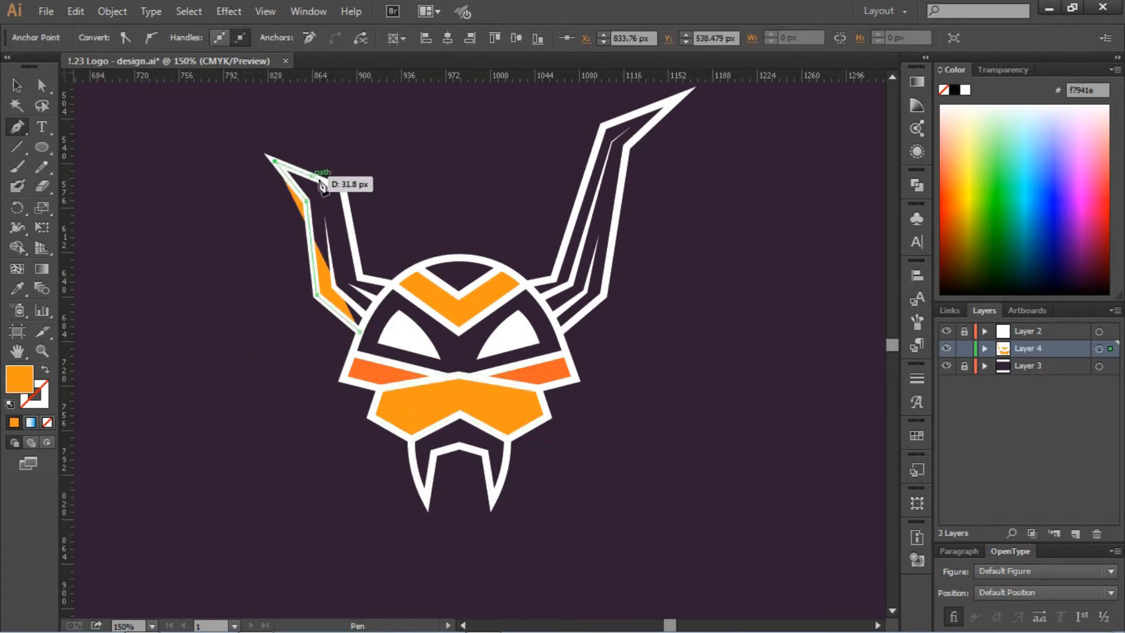
{"action": "left_click", "coordinate": [342, 188]}
{"action": "left_click", "coordinate": [359, 277]}
{"action": "left_click", "coordinate": [390, 283]}
{"action": "left_click", "coordinate": [360, 332]}
Trace a closed orange shape along the outline of the right horn
{"action": "left_click", "coordinate": [529, 283]}
{"action": "left_click", "coordinate": [554, 278]}
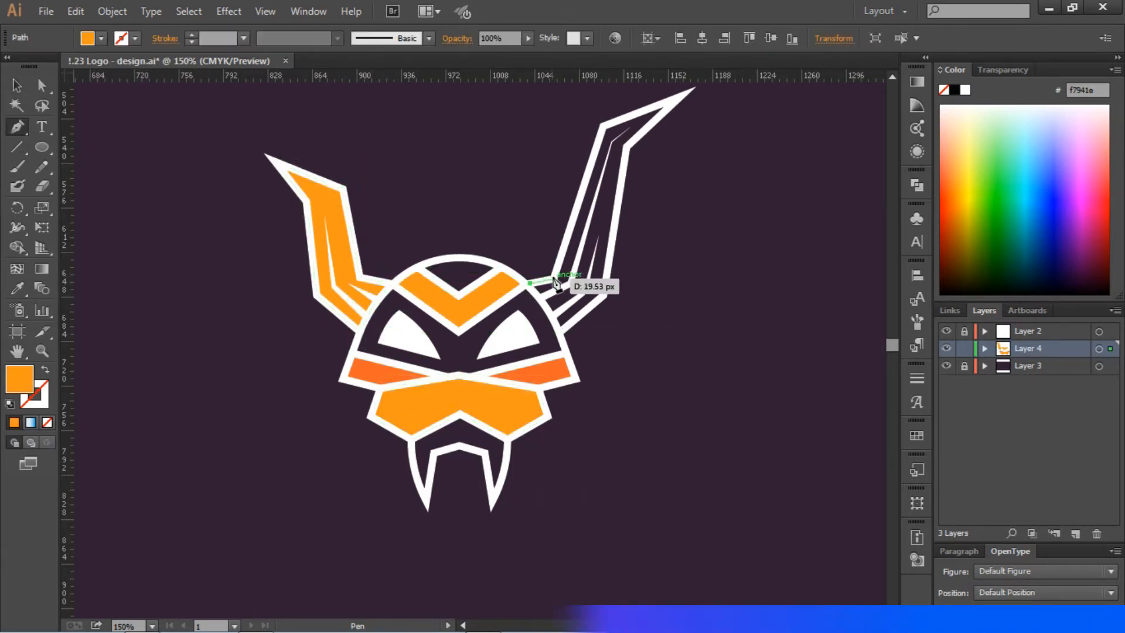
{"action": "left_click", "coordinate": [603, 125]}
{"action": "left_click", "coordinate": [679, 96]}
{"action": "left_click", "coordinate": [628, 145]}
{"action": "left_click", "coordinate": [604, 295]}
{"action": "left_click", "coordinate": [560, 336]}
{"action": "left_click", "coordinate": [530, 283]}
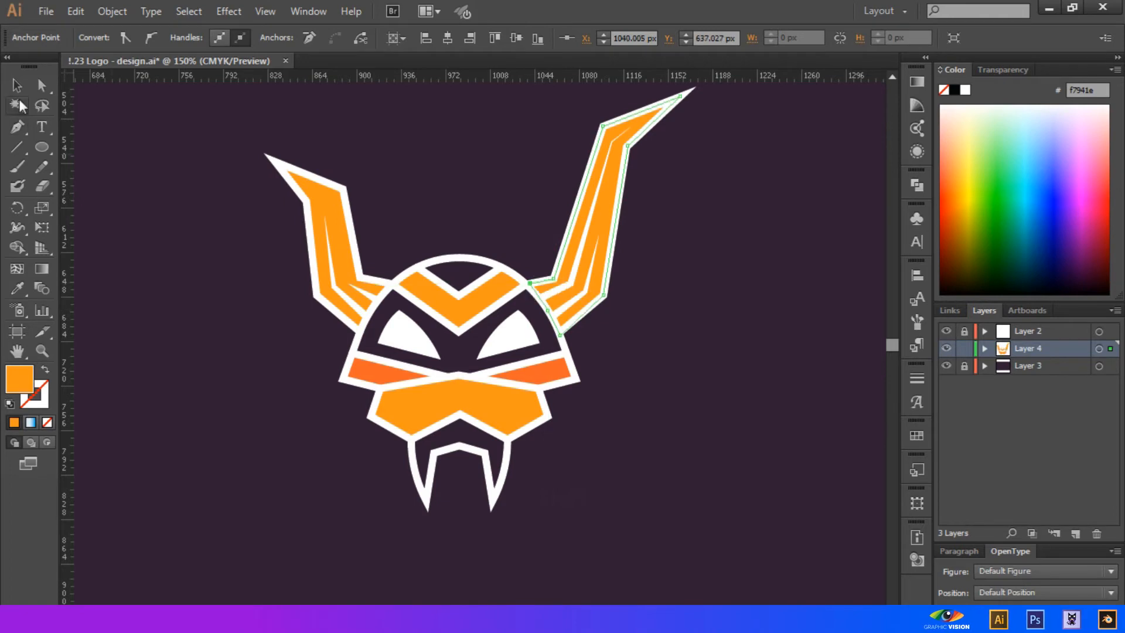
Set the fill of both horn shapes to the red-orange ef4136
{"action": "left_click", "coordinate": [17, 86]}
{"action": "left_click", "coordinate": [331, 216]}
{"action": "left_click", "coordinate": [609, 214], "text": "shift"}
{"action": "left_click", "coordinate": [101, 39]}
{"action": "left_click", "coordinate": [137, 67]}
{"action": "left_click", "coordinate": [12, 79]}
{"action": "left_click", "coordinate": [137, 67]}
{"action": "left_click", "coordinate": [211, 263]}
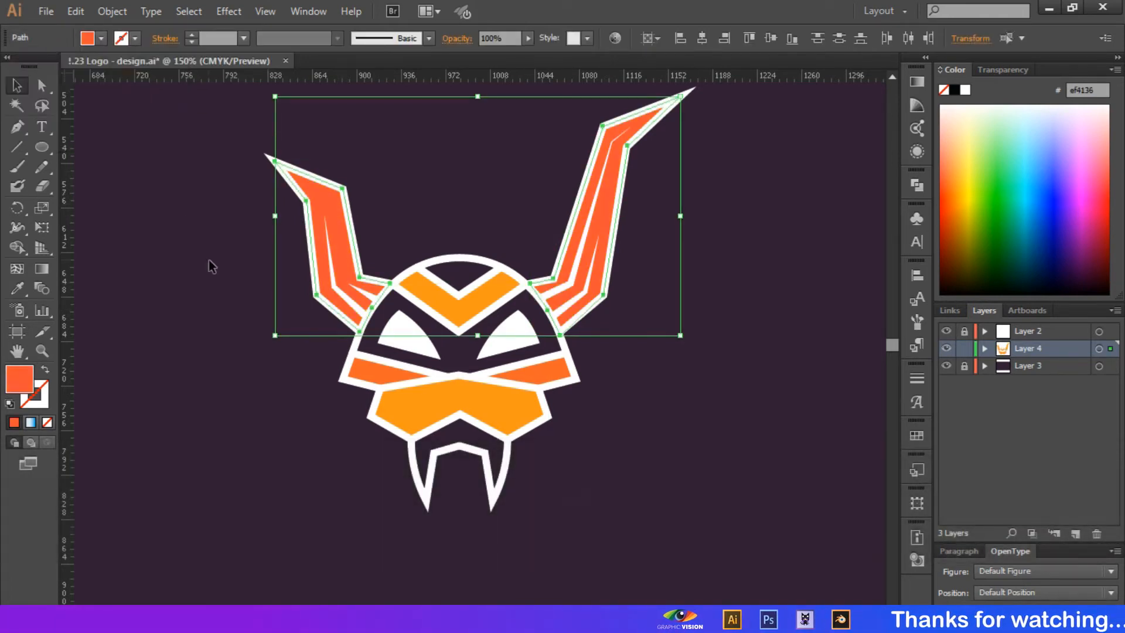
{"action": "left_click", "coordinate": [211, 263]}
Trace a closed red-orange shape along the outline of both fangs and the lower edge of the snout
{"action": "key", "text": "ctrl+equal"}
{"action": "scroll", "coordinate": [320, 334], "scroll_direction": "down", "scroll_amount": 4}
{"action": "key", "text": "p"}
{"action": "left_click", "coordinate": [407, 390]}
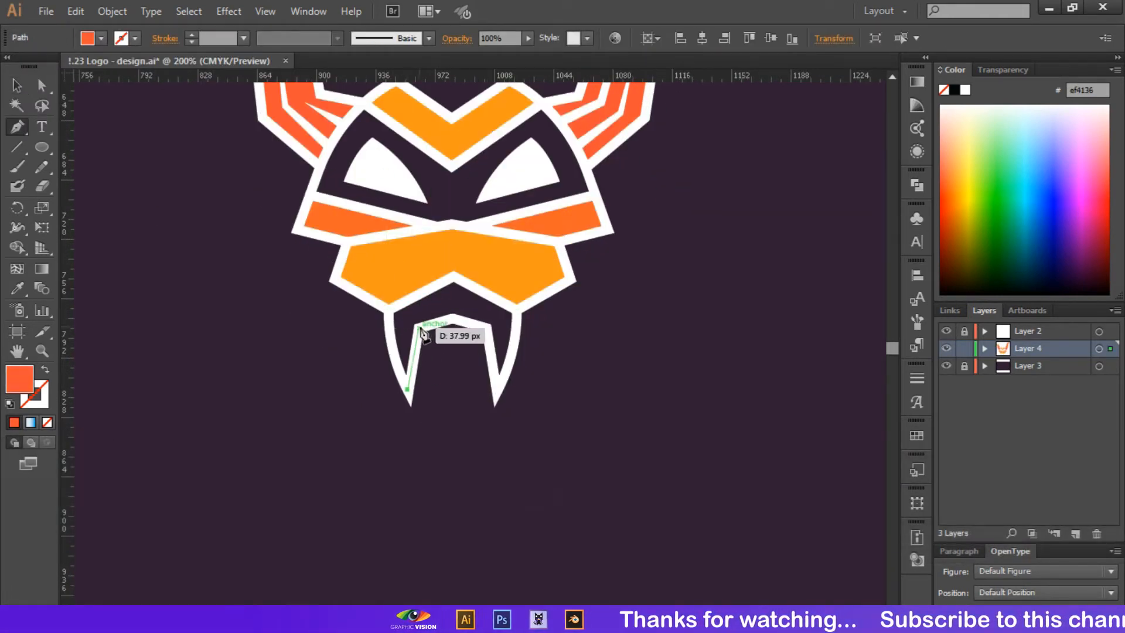
{"action": "left_click", "coordinate": [419, 329]}
{"action": "left_click", "coordinate": [452, 319]}
{"action": "left_click", "coordinate": [487, 328]}
{"action": "left_click", "coordinate": [497, 392]}
{"action": "left_click", "coordinate": [509, 358]}
{"action": "left_click", "coordinate": [518, 317]}
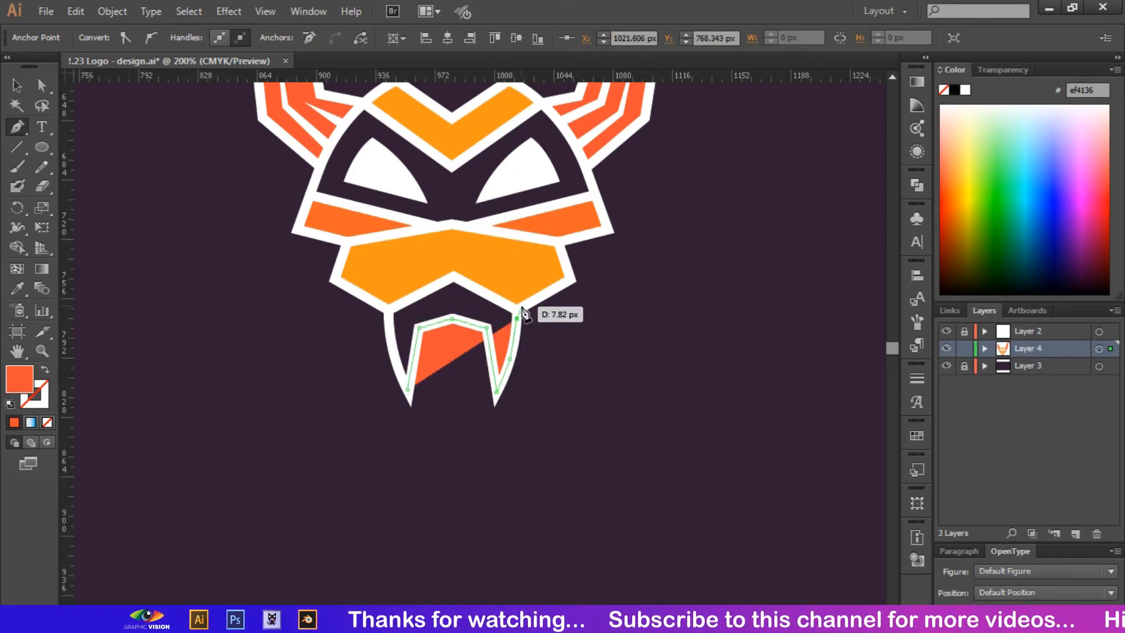
{"action": "left_click", "coordinate": [521, 306]}
{"action": "left_click", "coordinate": [509, 305]}
{"action": "left_click", "coordinate": [453, 275]}
{"action": "left_click", "coordinate": [389, 309]}
{"action": "left_click", "coordinate": [389, 338]}
{"action": "left_click", "coordinate": [402, 375]}
{"action": "left_click", "coordinate": [411, 396]}
{"action": "left_click", "coordinate": [181, 214], "text": "ctrl"}
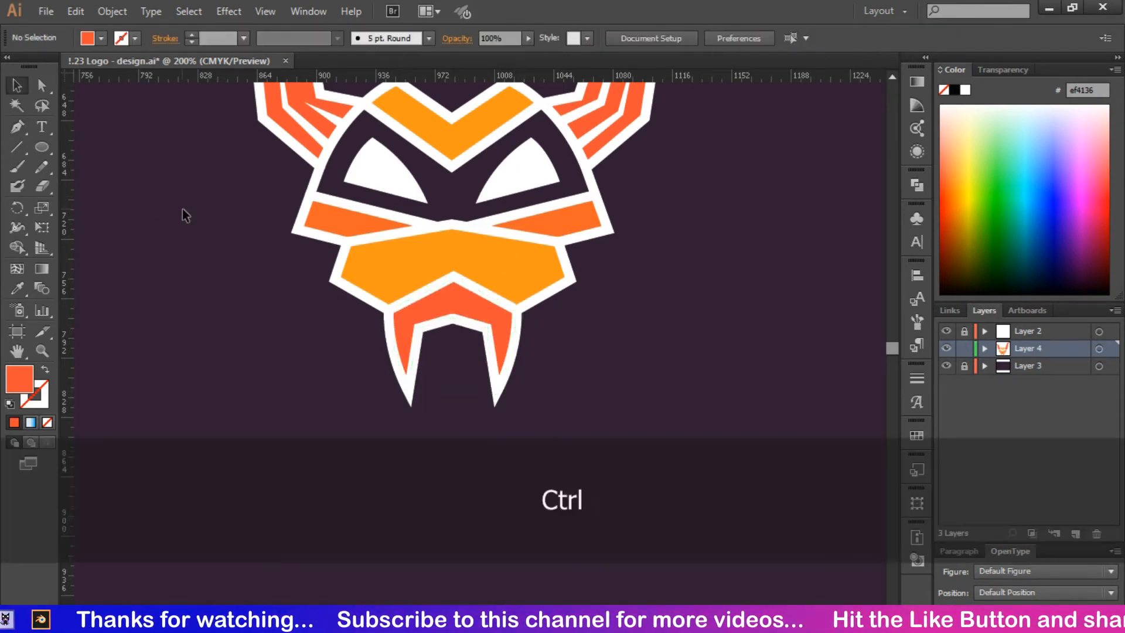
Group the head's white outline and all its colour shapes, and centre the group vertically on the artboard
{"action": "key", "text": "ctrl+minus"}
{"action": "key", "text": "ctrl+minus"}
{"action": "scroll", "coordinate": [704, 336], "scroll_direction": "up", "scroll_amount": 3}
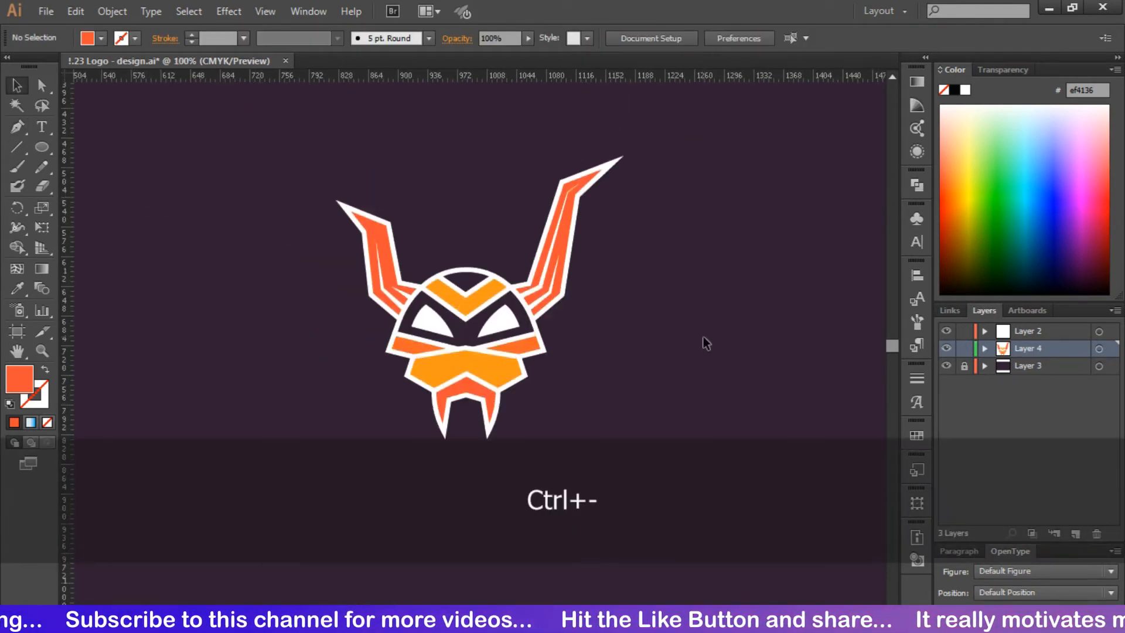
{"action": "key", "text": "ctrl+a"}
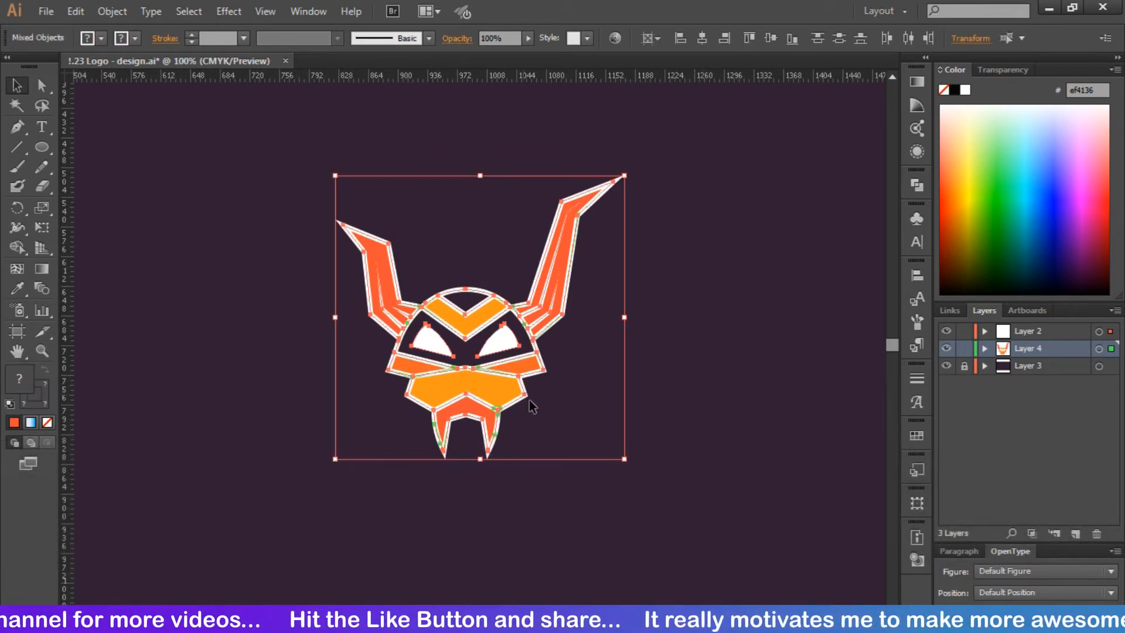
{"action": "right_click", "coordinate": [497, 385]}
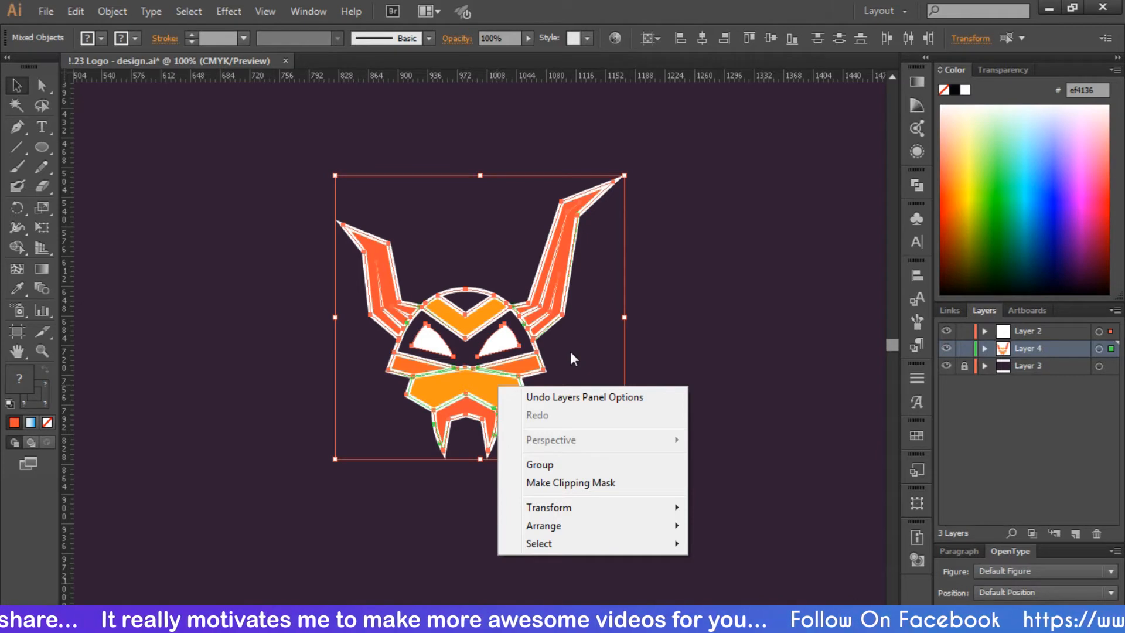
{"action": "left_click", "coordinate": [547, 462]}
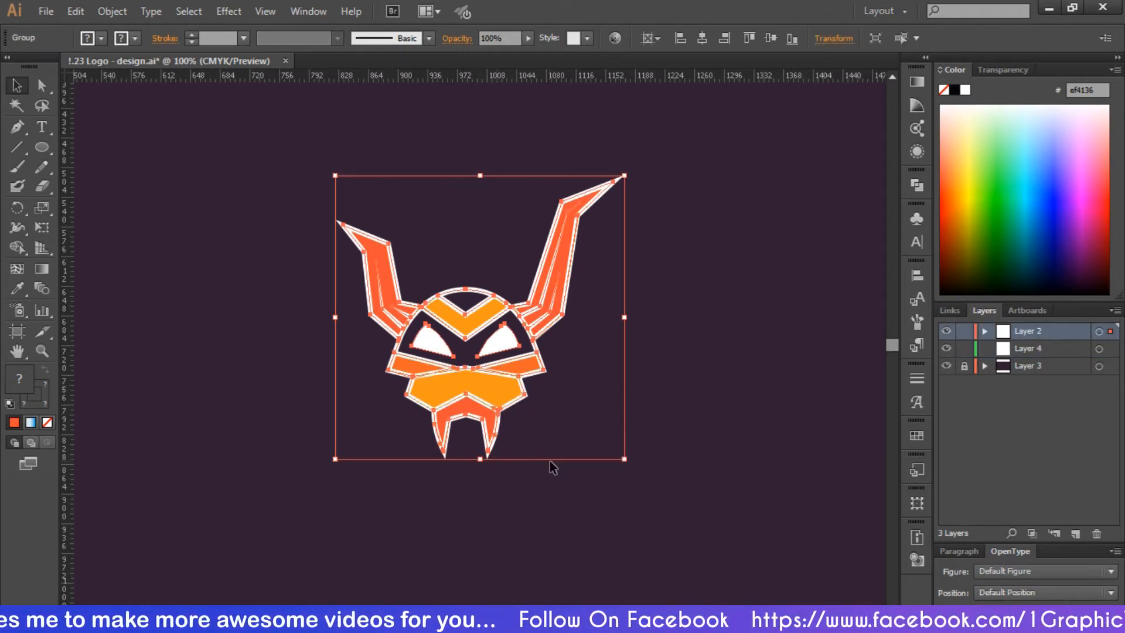
{"action": "key", "text": "ctrl+z"}
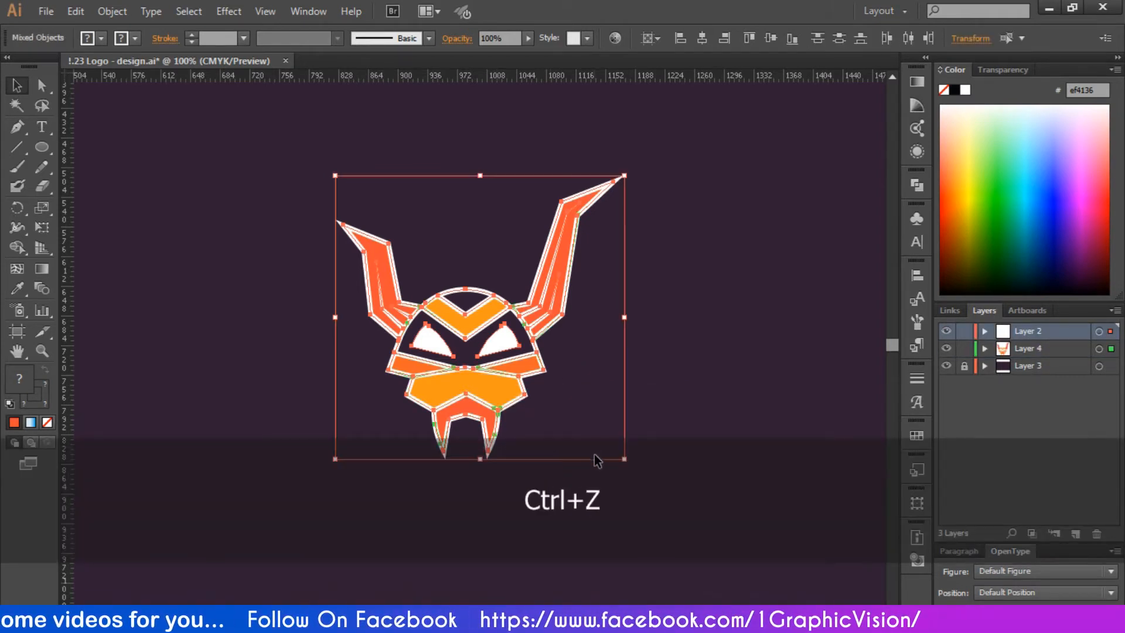
{"action": "left_click_drag", "start_coordinate": [504, 375], "coordinate": [513, 302]}
{"action": "right_click", "coordinate": [512, 303]}
{"action": "left_click", "coordinate": [553, 387]}
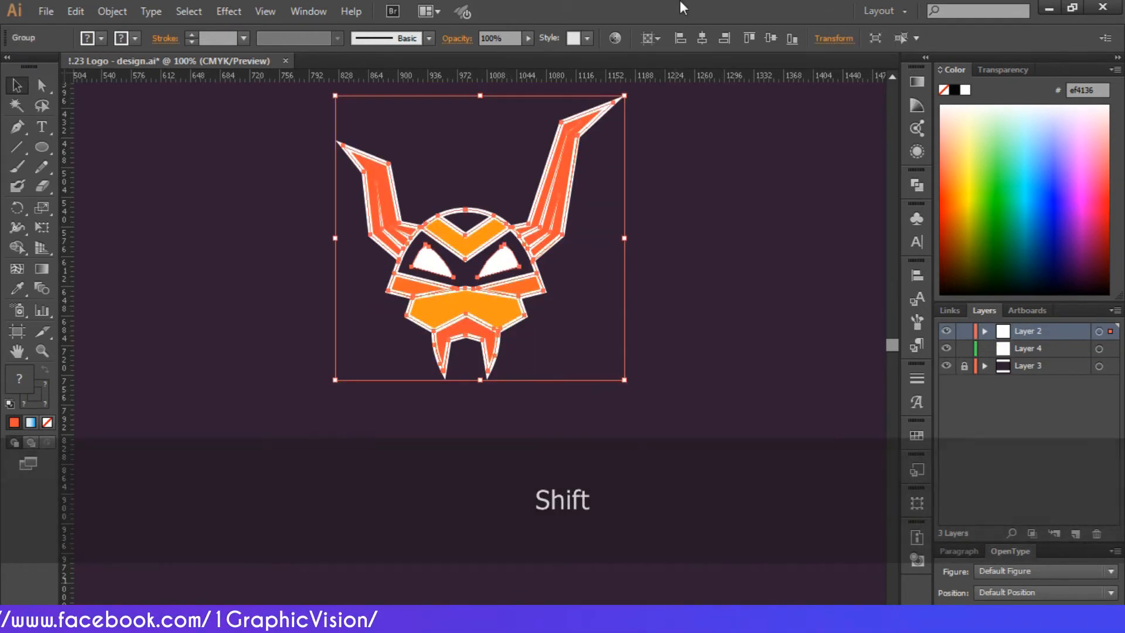
{"action": "left_click", "coordinate": [771, 38]}
{"action": "left_click", "coordinate": [739, 194]}
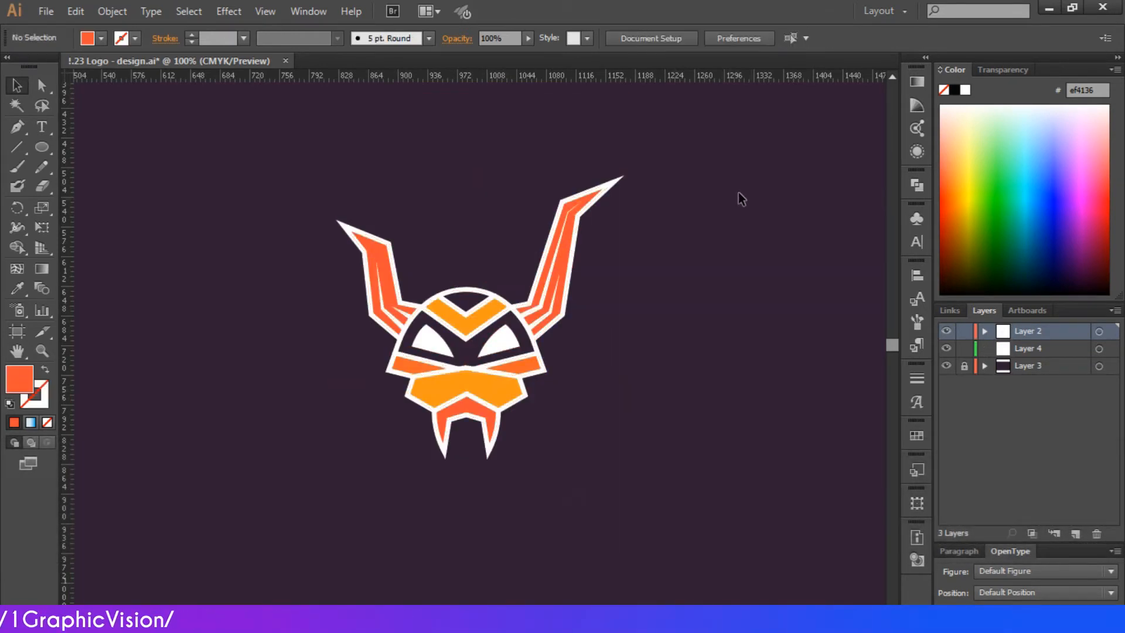
Enlarge the head group slightly and move it straight up to sit a little above the artboard centre
{"action": "left_click", "coordinate": [517, 361]}
{"action": "left_click_drag", "start_coordinate": [624, 459], "coordinate": [647, 482]}
{"action": "key", "text": "ctrl+0"}
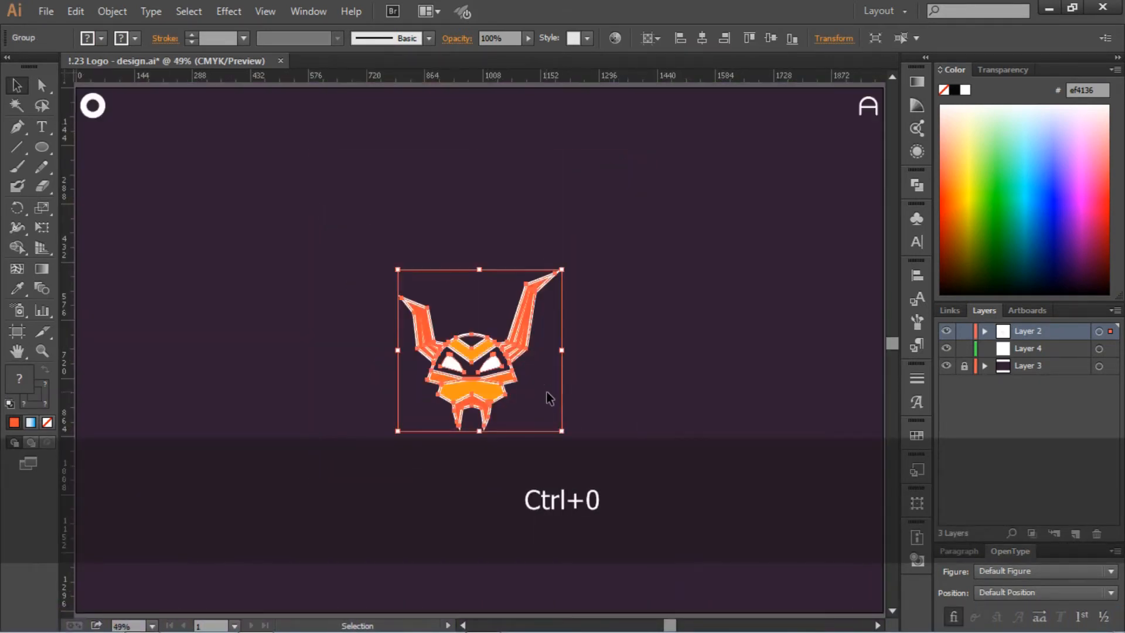
{"action": "left_click_drag", "start_coordinate": [487, 382], "coordinate": [487, 349]}
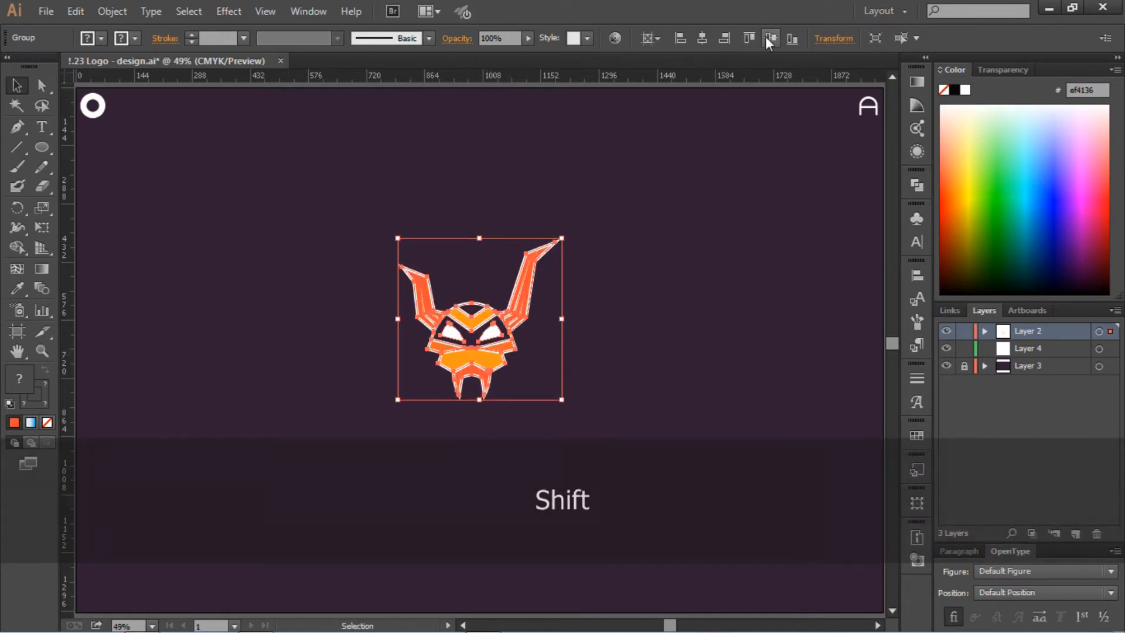
{"action": "left_click", "coordinate": [703, 244]}
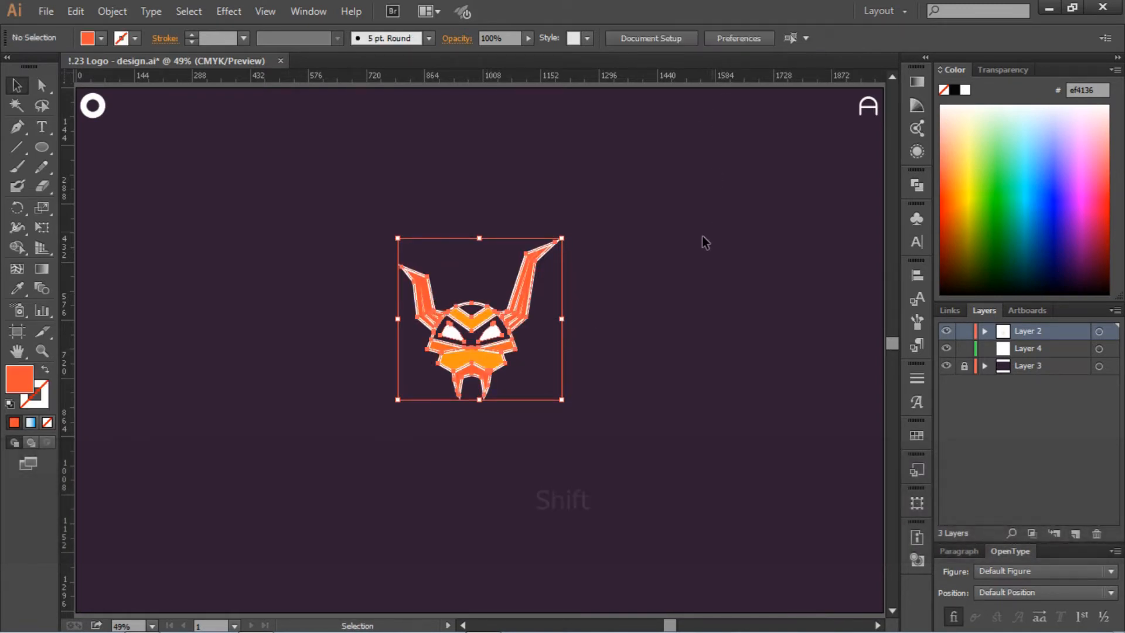
Ungroup the head artwork so that its outline and colour shapes can be selected separately
{"action": "right_click", "coordinate": [486, 361]}
{"action": "left_click", "coordinate": [545, 457]}
{"action": "left_click", "coordinate": [527, 410]}
{"action": "left_click", "coordinate": [490, 353]}
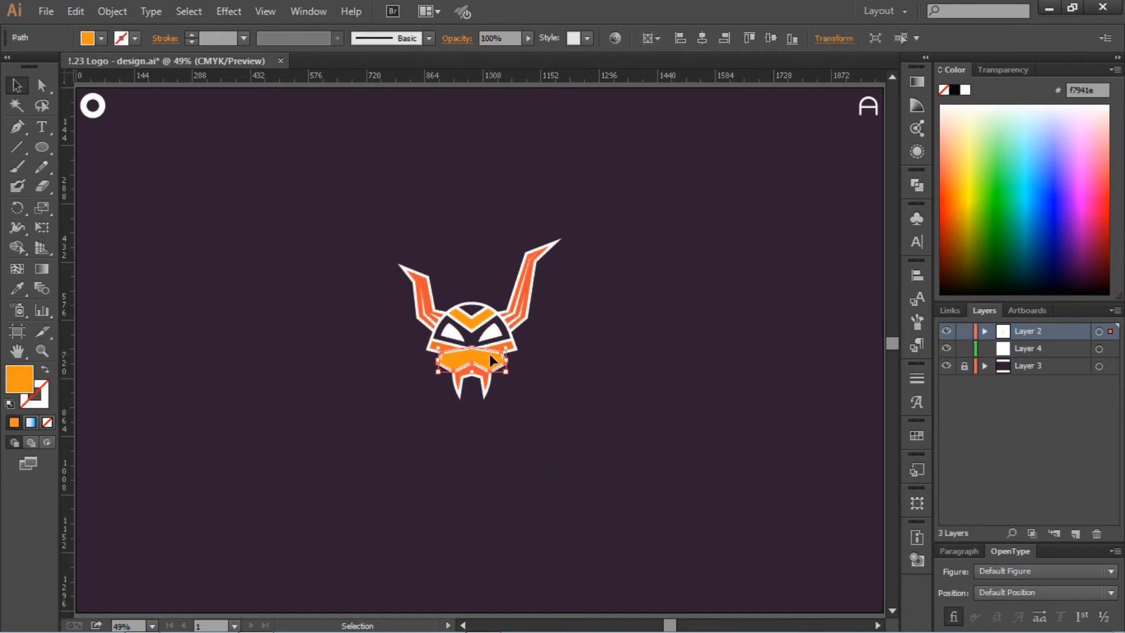
{"action": "left_click", "coordinate": [539, 349]}
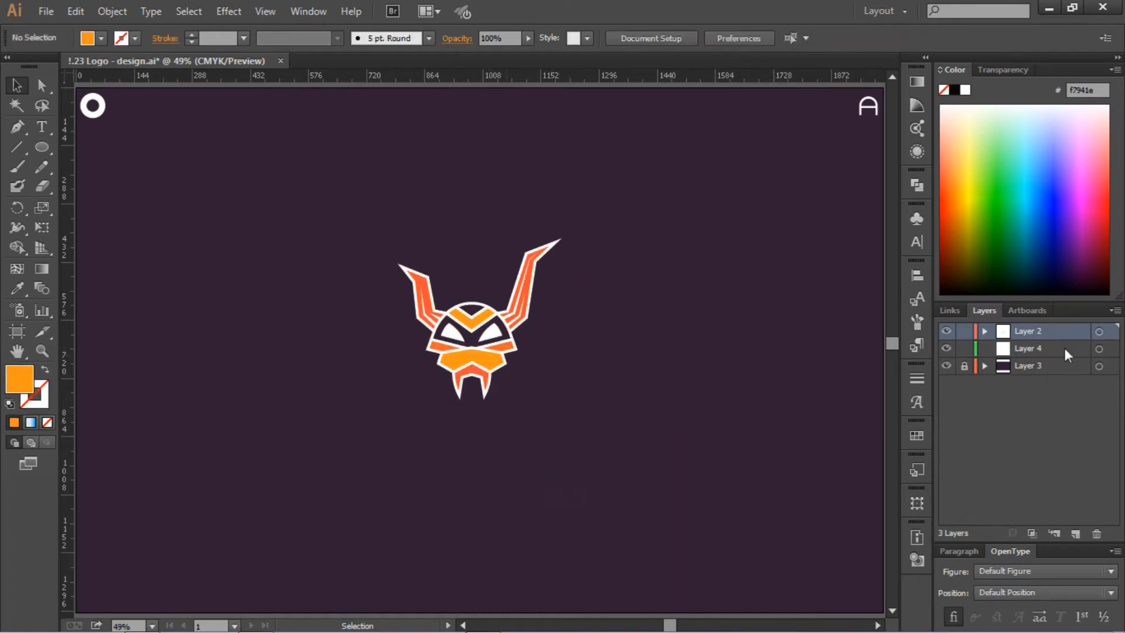
{"action": "left_click", "coordinate": [948, 350]}
Group the coloured snout, cheek, forehead, horn and fang shapes together, and expand Layer 2 to list its contents
{"action": "left_click", "coordinate": [492, 357]}
{"action": "key", "text": "ctrl+equal"}
{"action": "key", "text": "ctrl+equal"}
{"action": "key", "text": "ctrl+equal"}
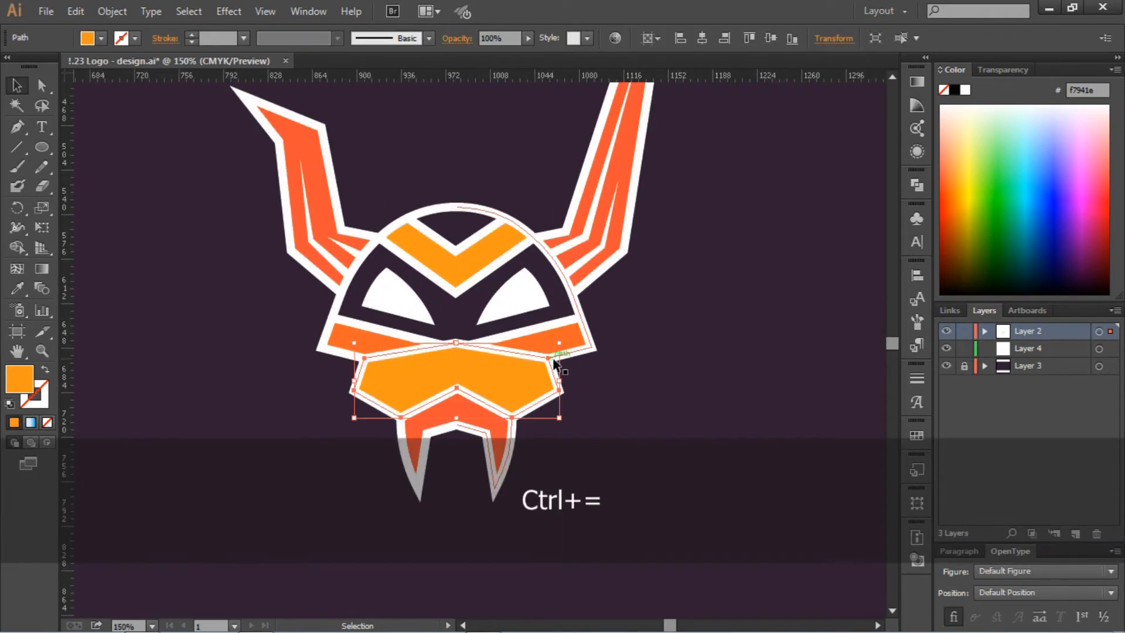
{"action": "left_click", "coordinate": [575, 339], "text": "shift"}
{"action": "left_click", "coordinate": [386, 336], "text": "shift"}
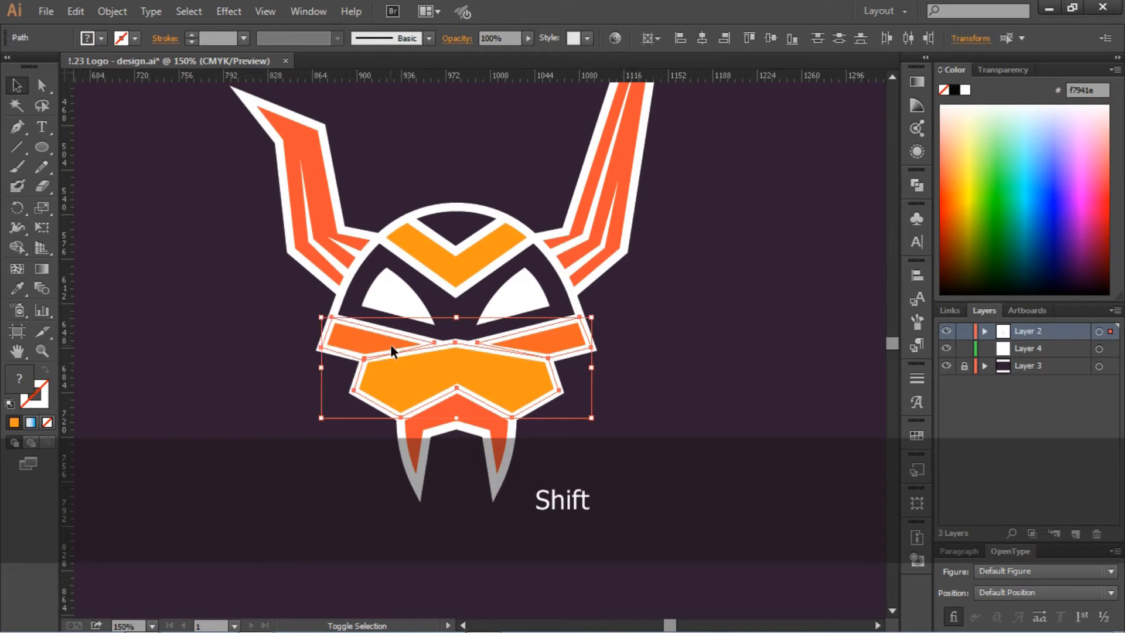
{"action": "left_click", "coordinate": [472, 258], "text": "shift"}
{"action": "left_click", "coordinate": [627, 150], "text": "shift"}
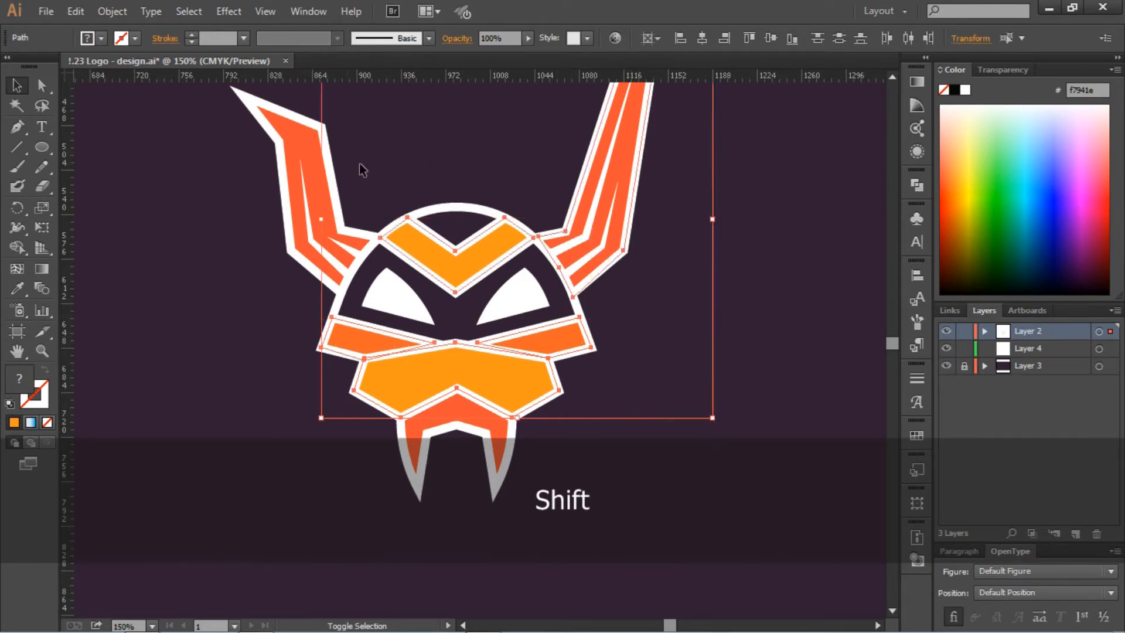
{"action": "left_click", "coordinate": [313, 147], "text": "shift"}
{"action": "left_click", "coordinate": [449, 415], "text": "shift"}
{"action": "right_click", "coordinate": [448, 413]}
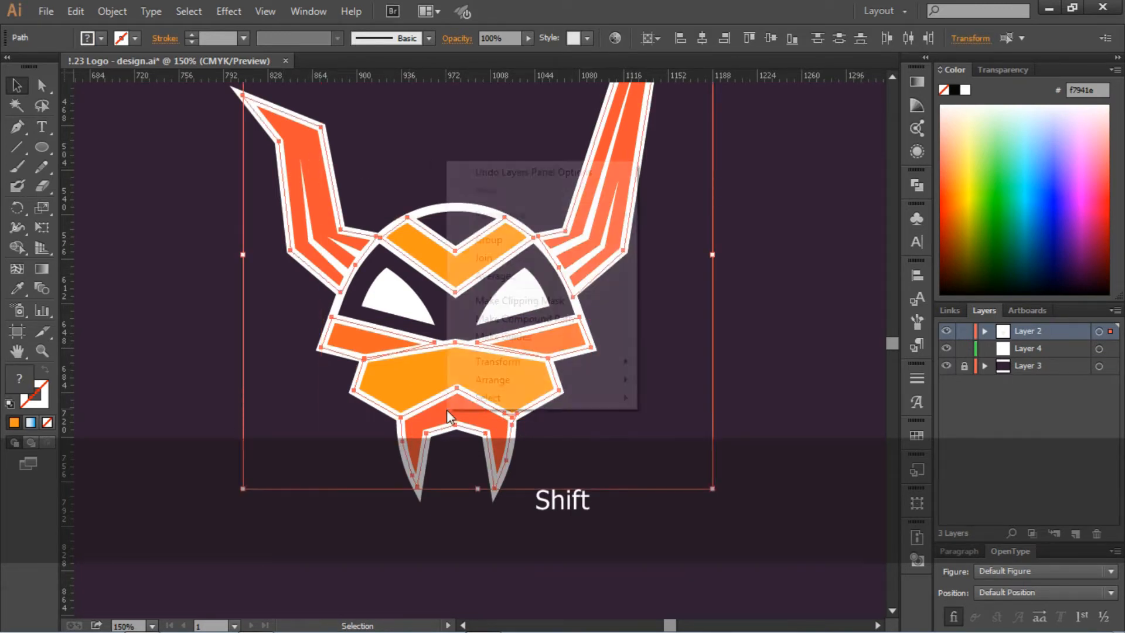
{"action": "left_click", "coordinate": [484, 235]}
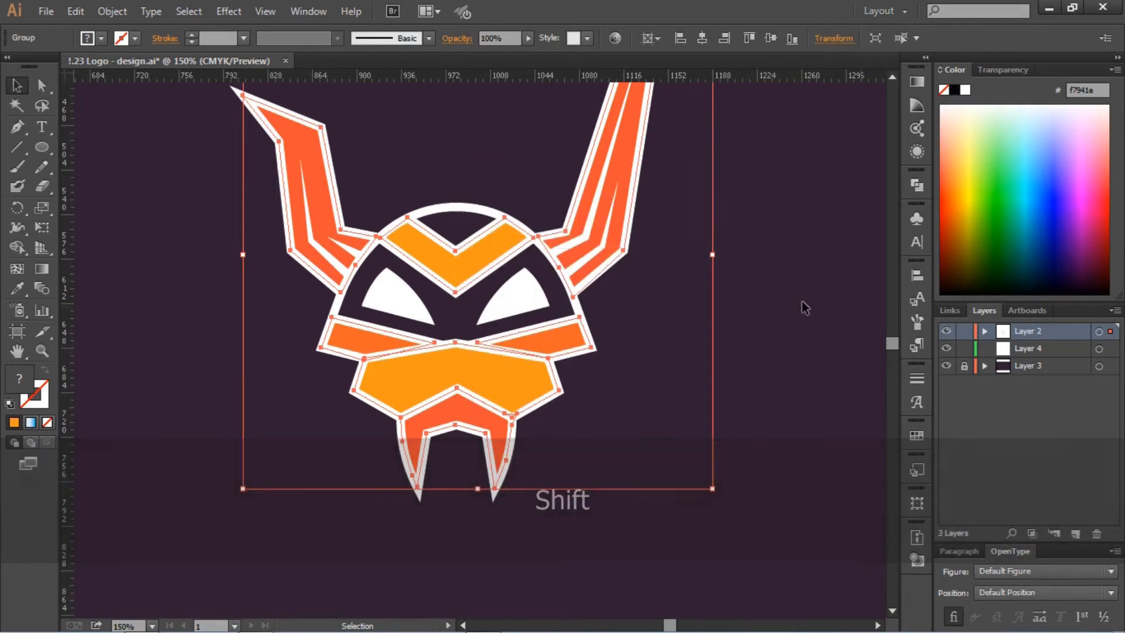
{"action": "left_click", "coordinate": [985, 331]}
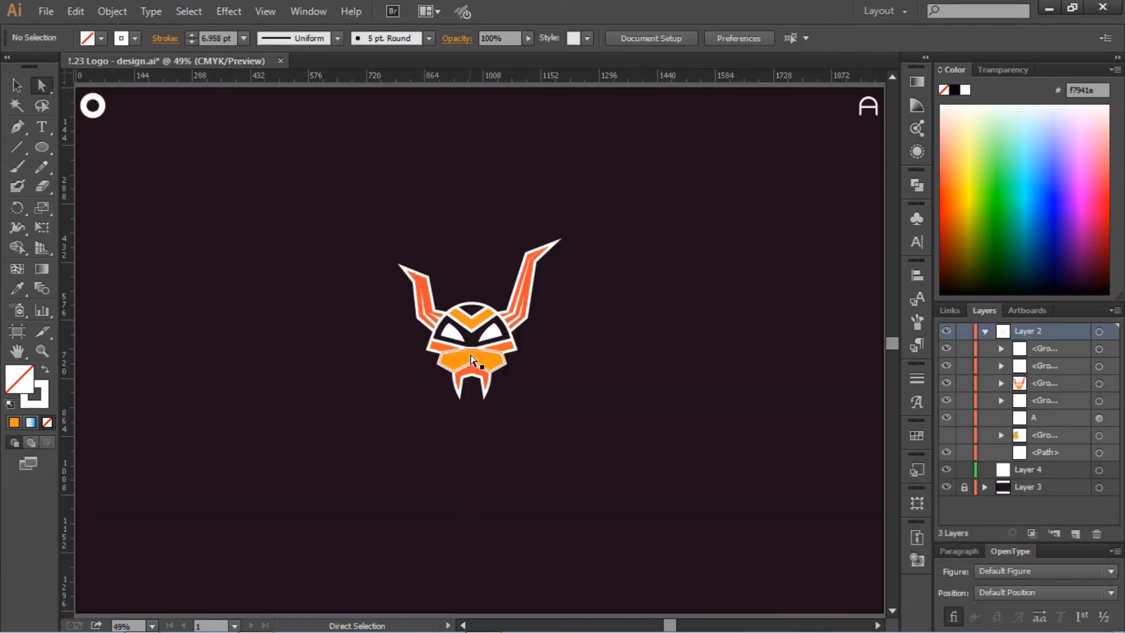
Fill the snout panel with the yellow-to-red-orange linear gradient preset
{"action": "left_click", "coordinate": [472, 360]}
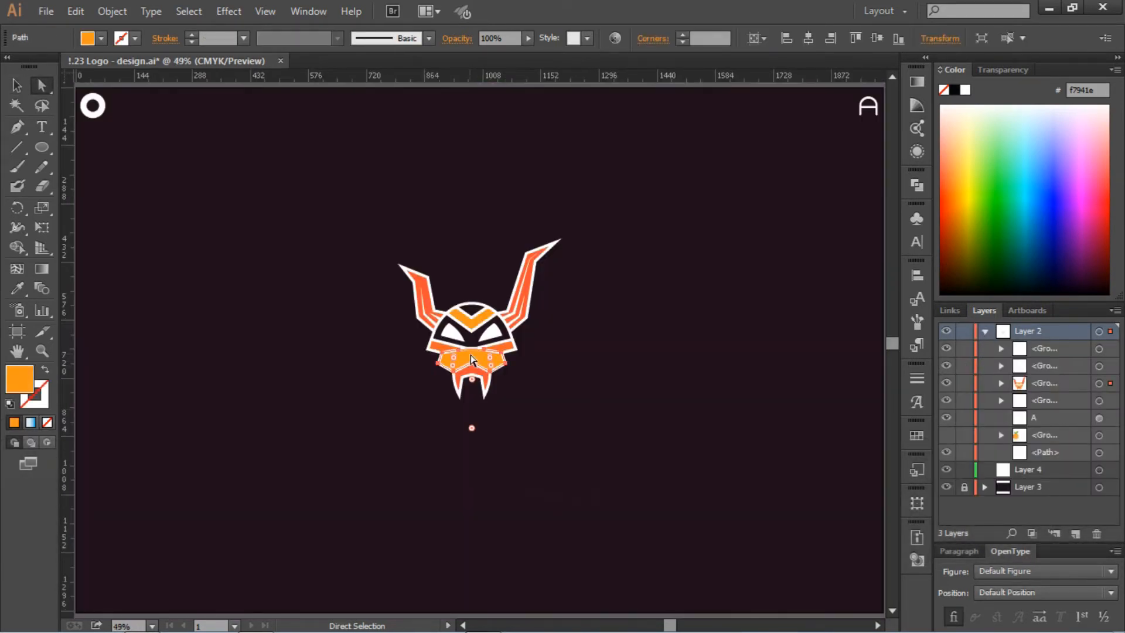
{"action": "key", "text": "ctrl+equal"}
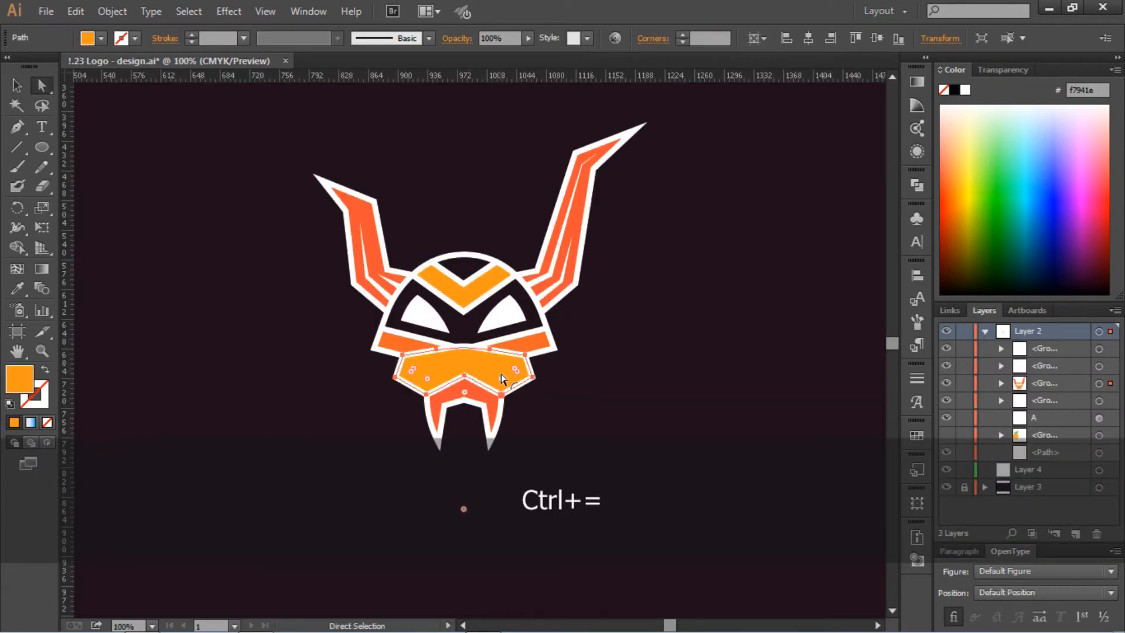
{"action": "left_click", "coordinate": [923, 82]}
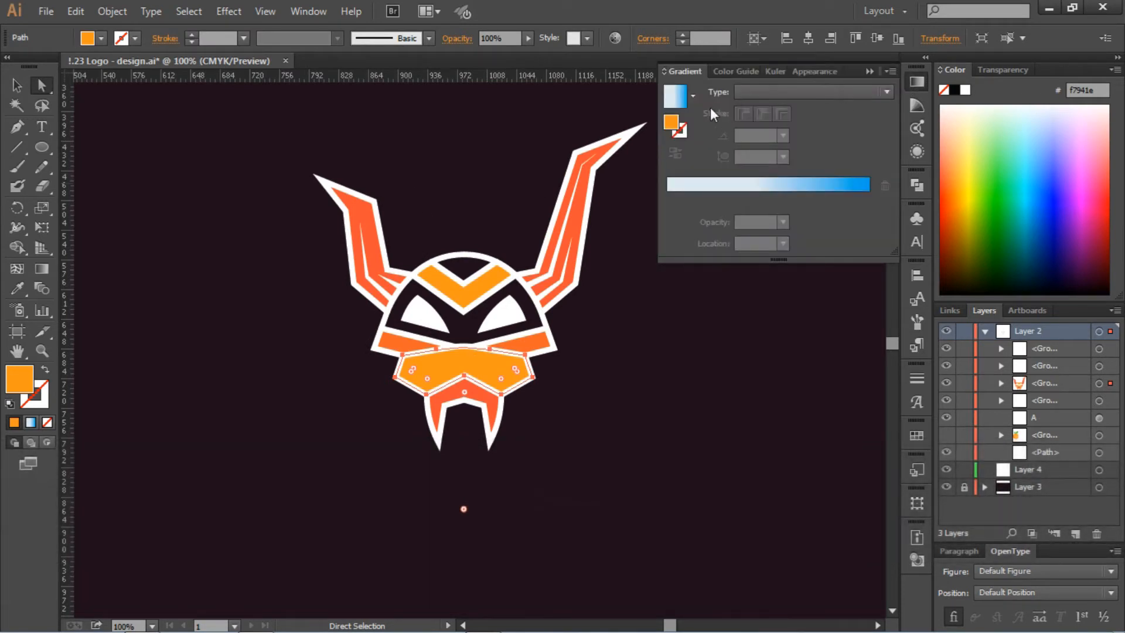
{"action": "left_click", "coordinate": [692, 93]}
{"action": "left_click", "coordinate": [612, 154]}
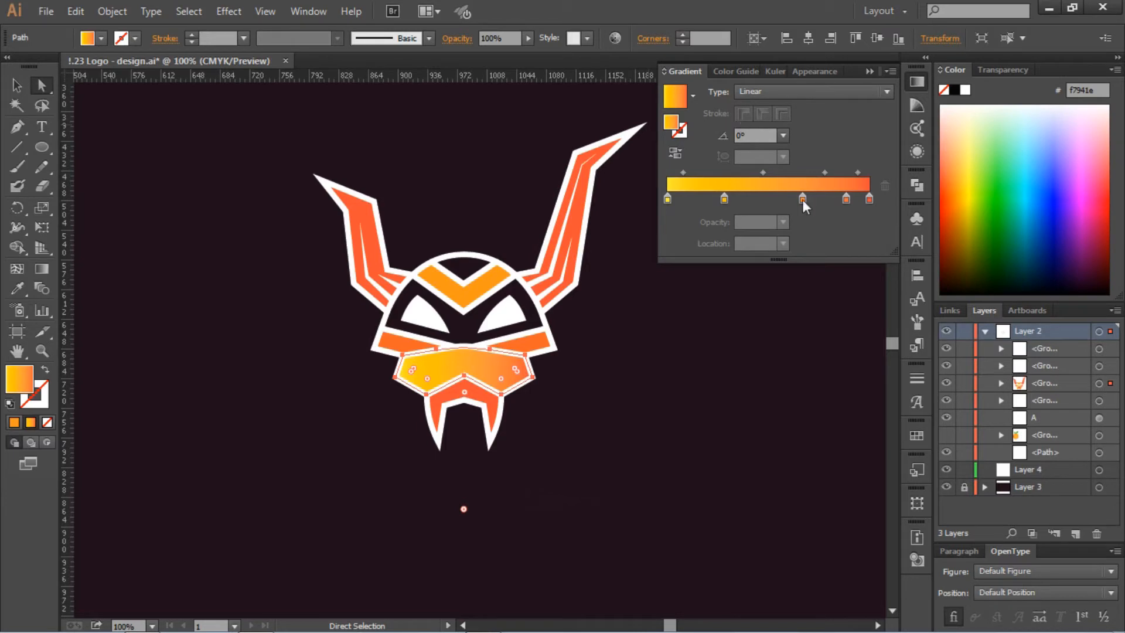
Reduce the snout gradient to two colour stops, yellow fff33b at the start and amber fdc70c at the end
{"action": "left_click_drag", "start_coordinate": [802, 199], "coordinate": [869, 245]}
{"action": "left_click", "coordinate": [871, 200]}
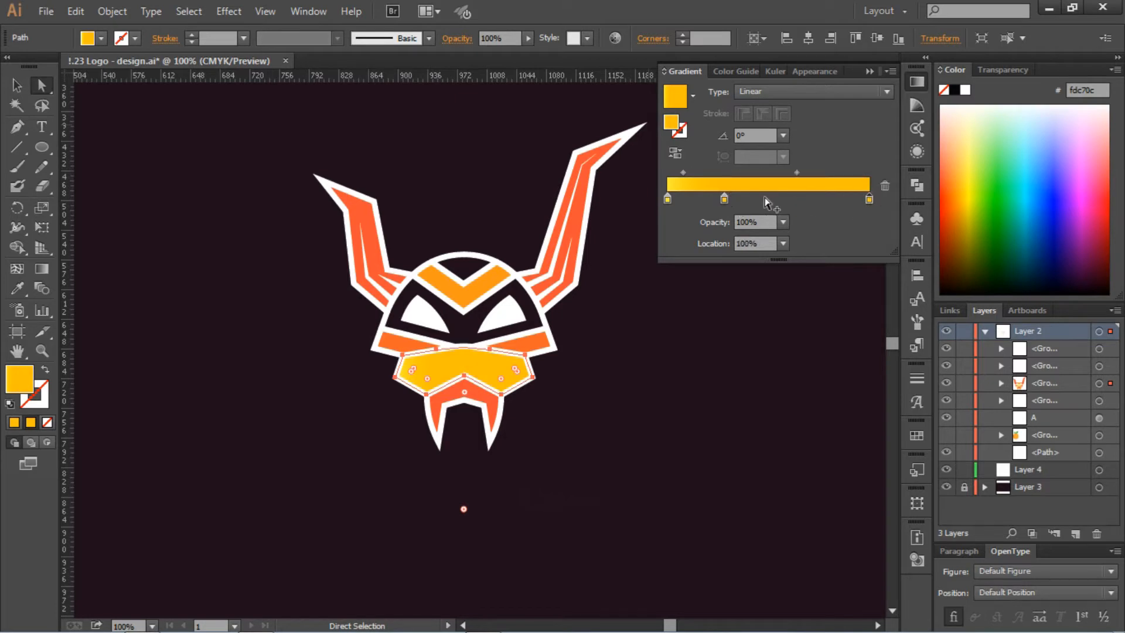
{"action": "left_click_drag", "start_coordinate": [725, 199], "coordinate": [729, 240]}
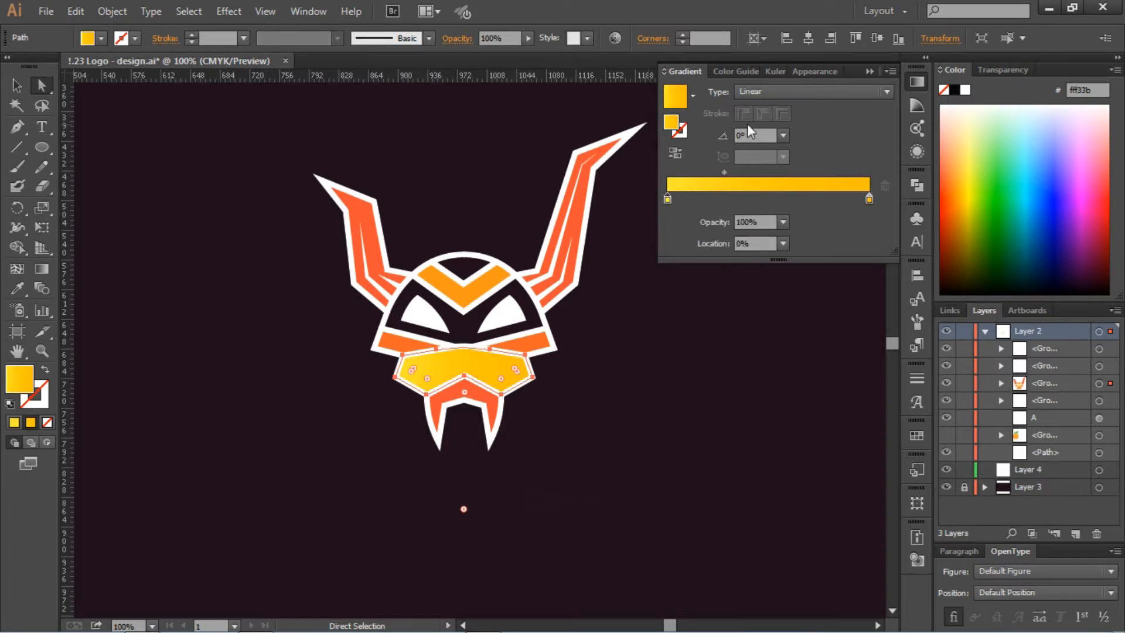
Set the snout gradient's angle to 90° and its end stop to the orange swatch f7941e
{"action": "left_click", "coordinate": [783, 136]}
{"action": "left_click", "coordinate": [794, 196]}
{"action": "double_click", "coordinate": [870, 199]}
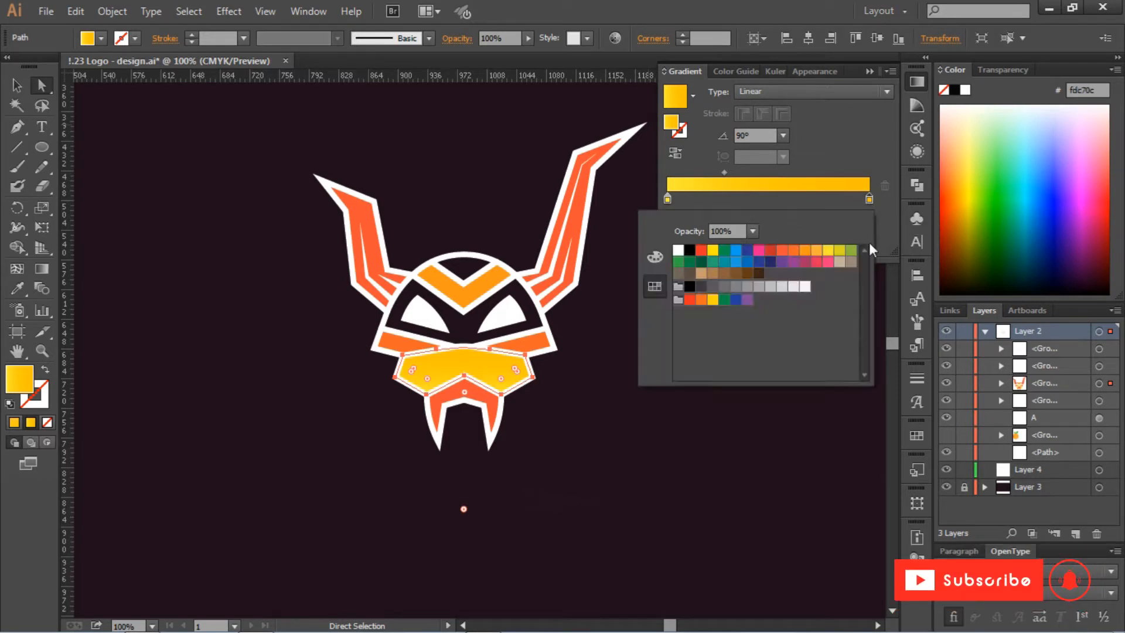
{"action": "left_click", "coordinate": [807, 254]}
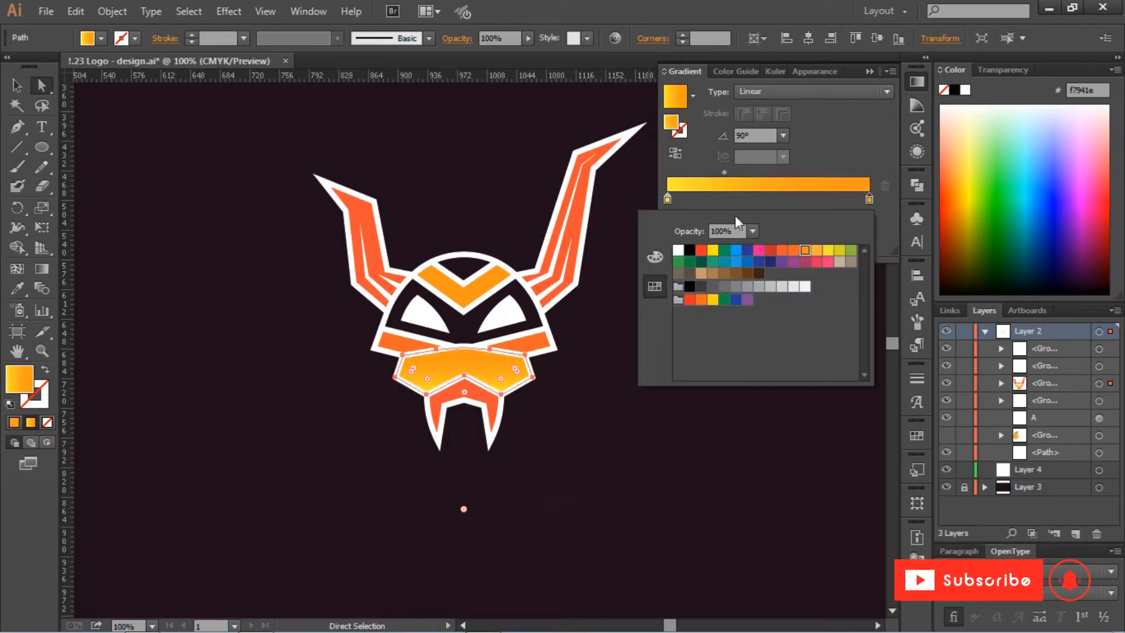
{"action": "left_click", "coordinate": [507, 145]}
{"action": "left_click", "coordinate": [507, 145]}
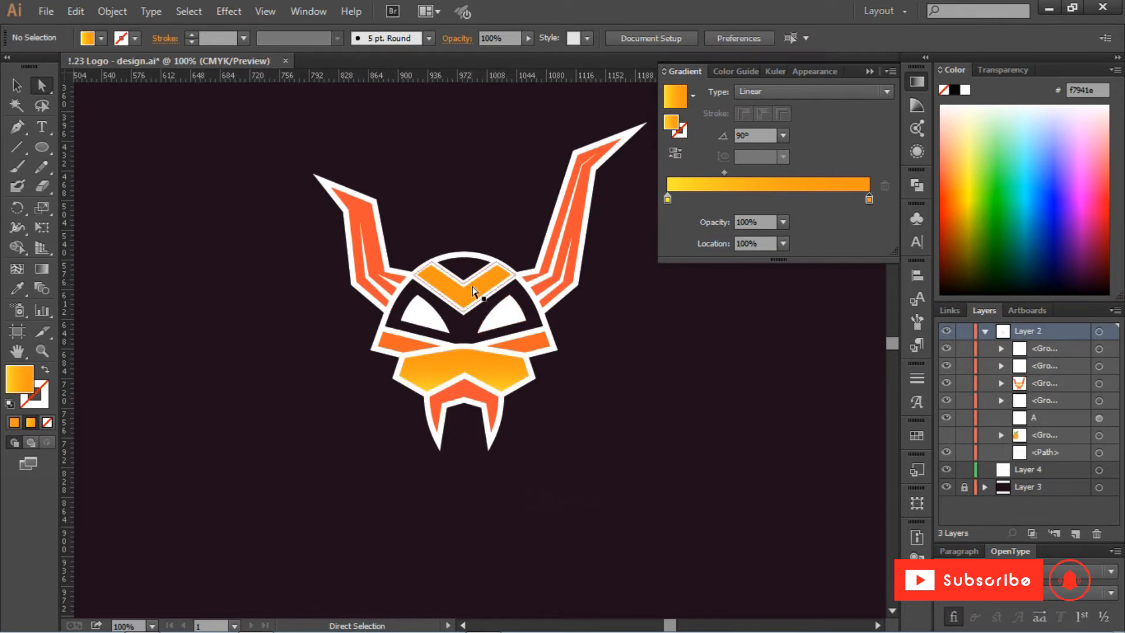
Copy the snout's gradient fill onto the V-shaped forehead panel with the Eyedropper and set its angle to 90°
{"action": "left_click", "coordinate": [449, 291]}
{"action": "key", "text": "i"}
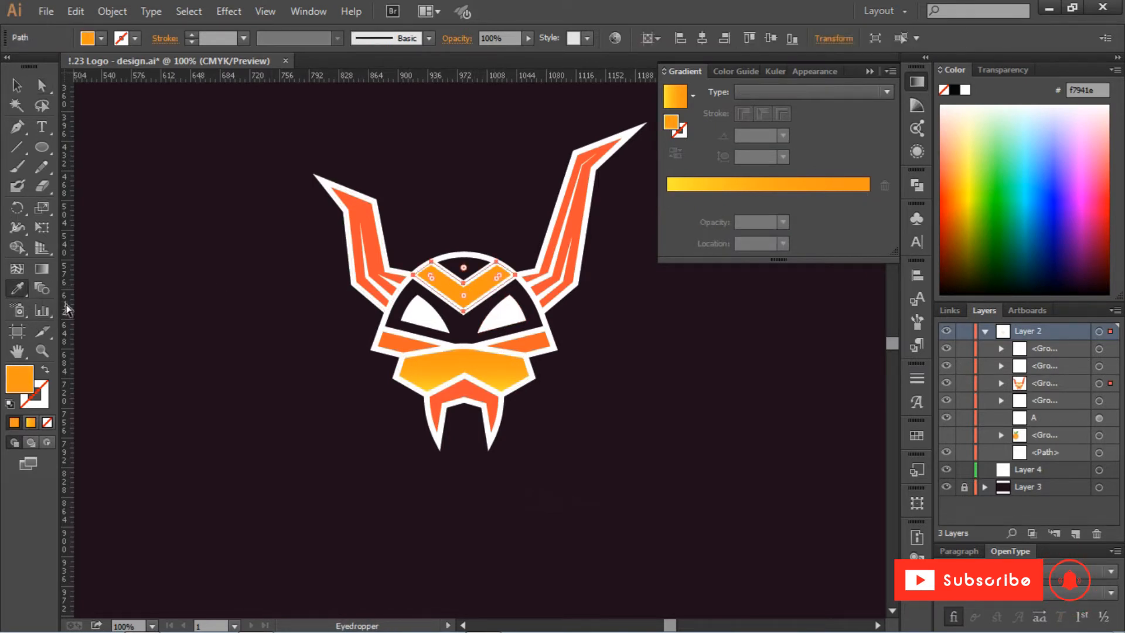
{"action": "left_click", "coordinate": [443, 359]}
{"action": "left_click", "coordinate": [16, 86]}
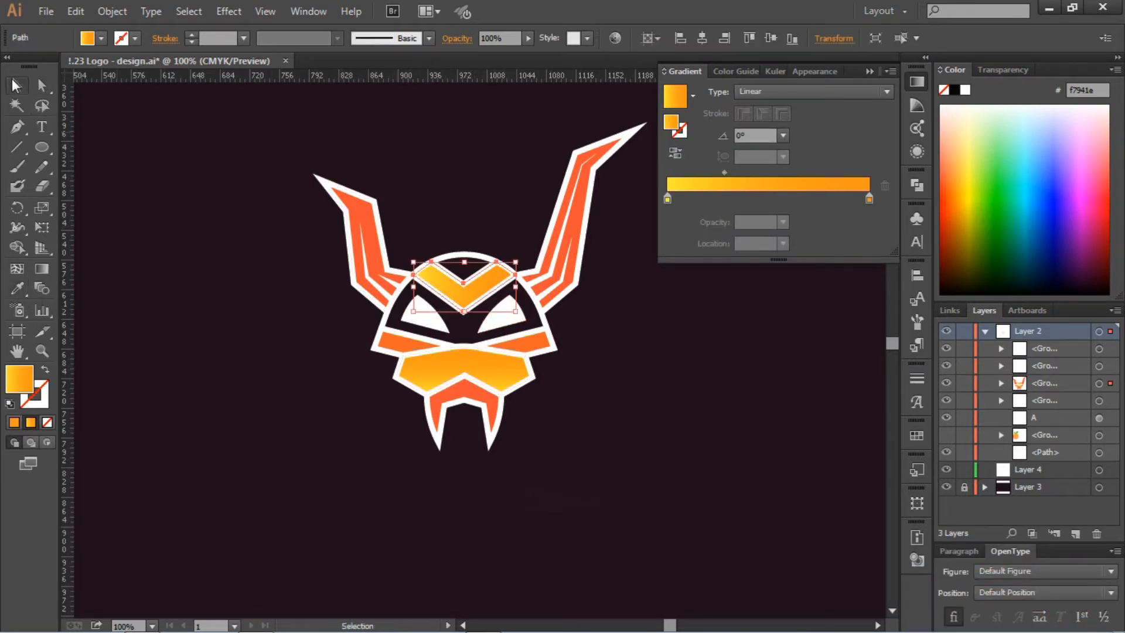
{"action": "left_click", "coordinate": [783, 136]}
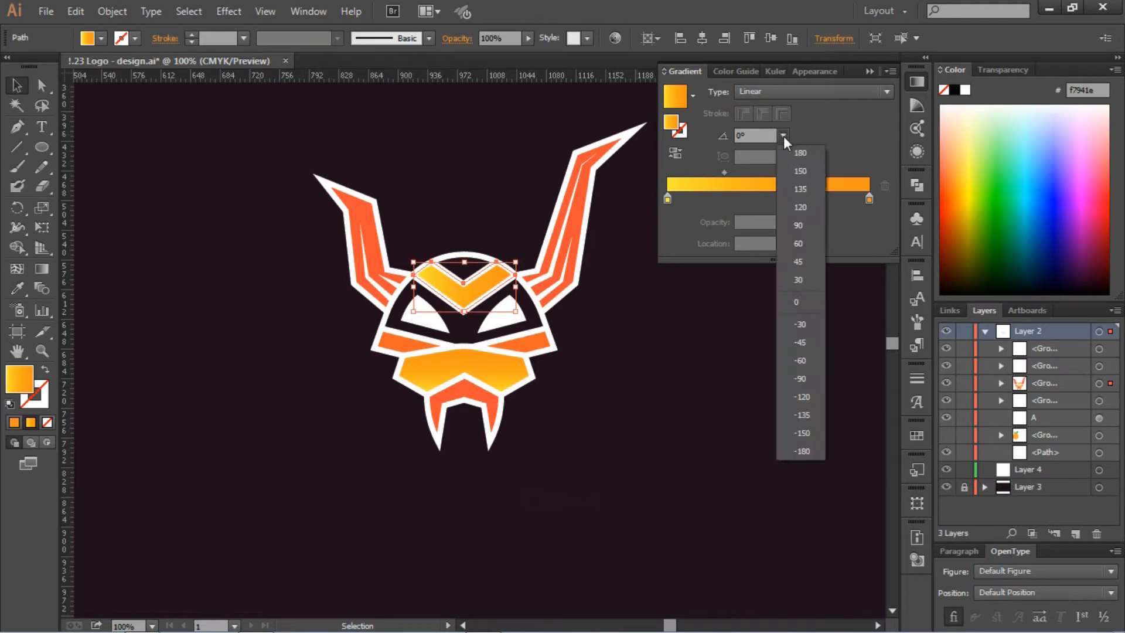
{"action": "left_click", "coordinate": [798, 225]}
{"action": "left_click", "coordinate": [624, 358]}
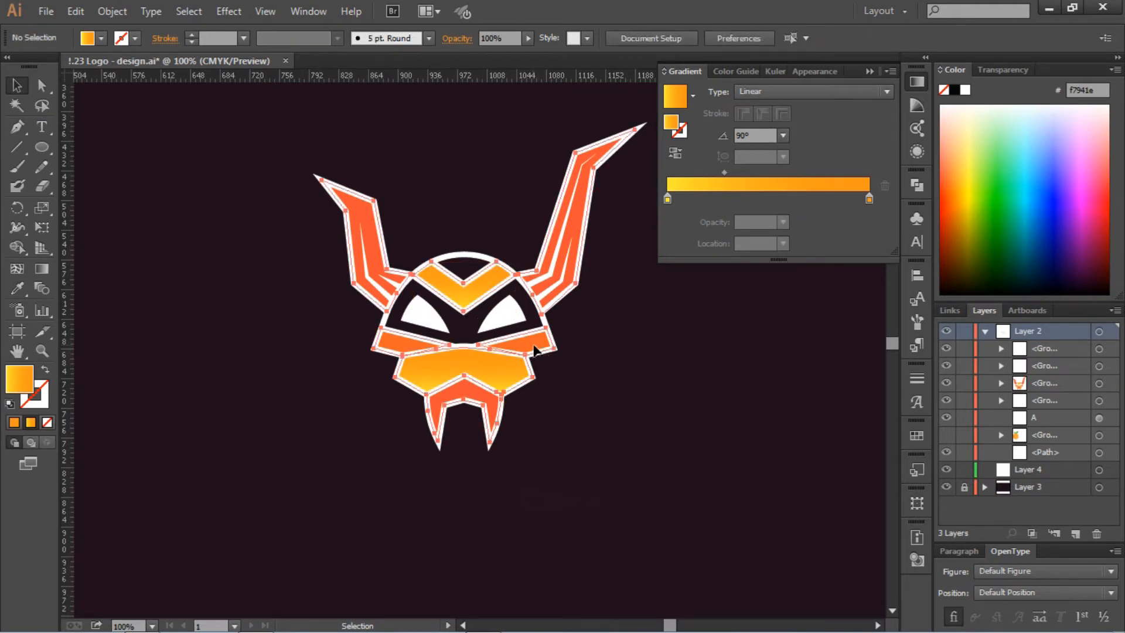
Ungroup the coloured head, cheek, jaw and horn panels into separate paths
{"action": "left_click", "coordinate": [546, 350]}
{"action": "right_click", "coordinate": [549, 330]}
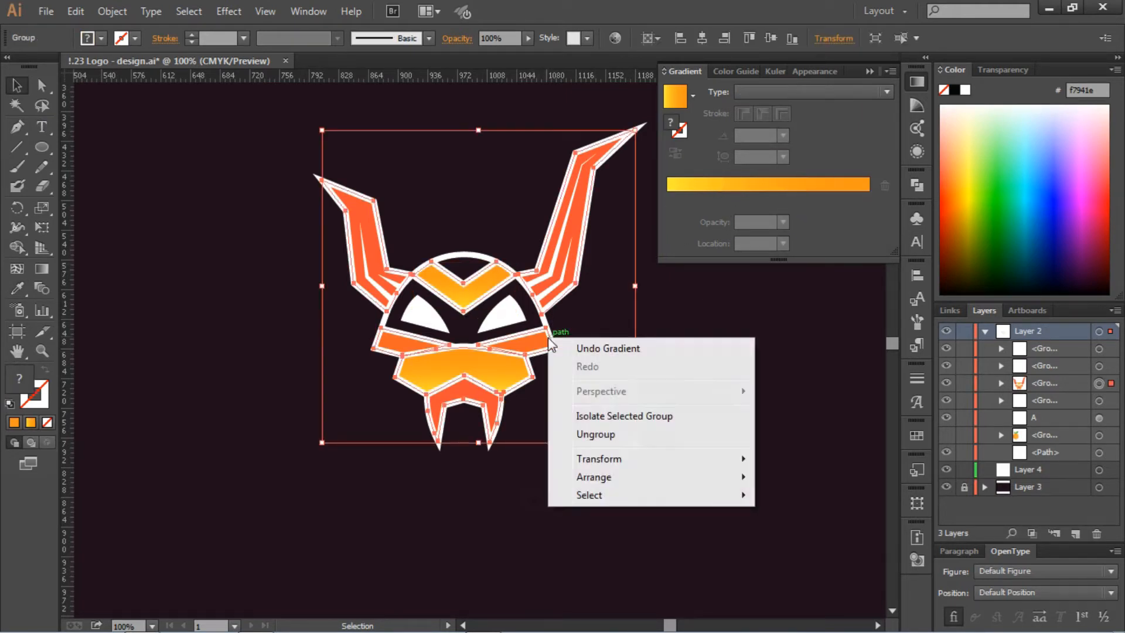
{"action": "left_click", "coordinate": [586, 434]}
{"action": "left_click", "coordinate": [624, 431]}
Fill the right cheek panel with a linear gradient from the red swatch ef4136 to the orange swatch f15a29
{"action": "left_click", "coordinate": [535, 342]}
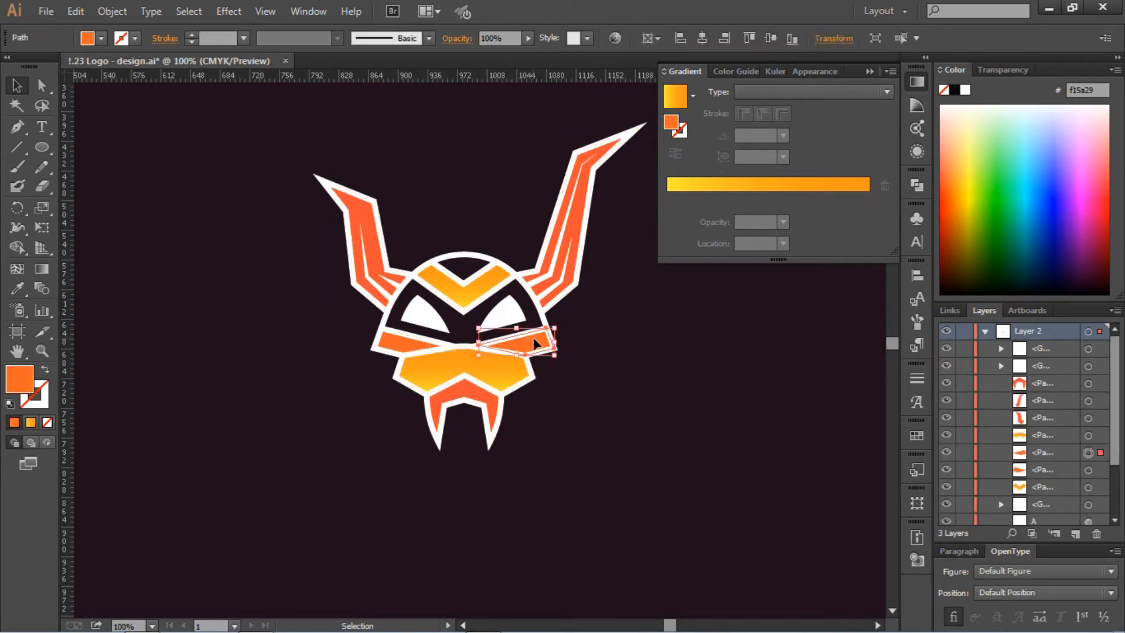
{"action": "left_click", "coordinate": [716, 184]}
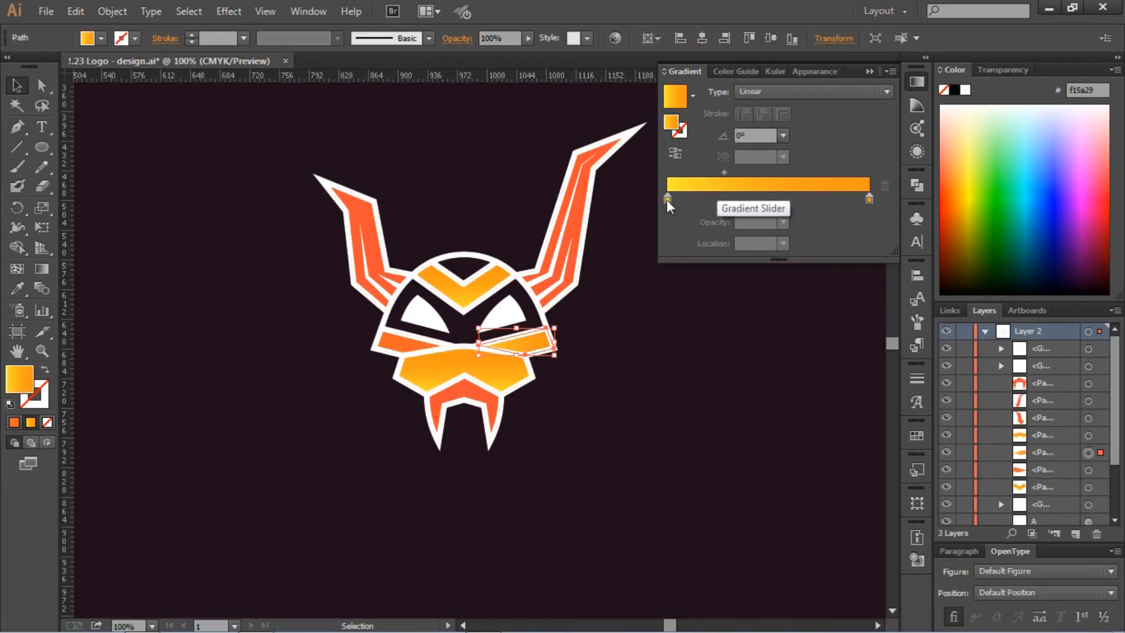
{"action": "left_click", "coordinate": [667, 200]}
{"action": "double_click", "coordinate": [667, 201]}
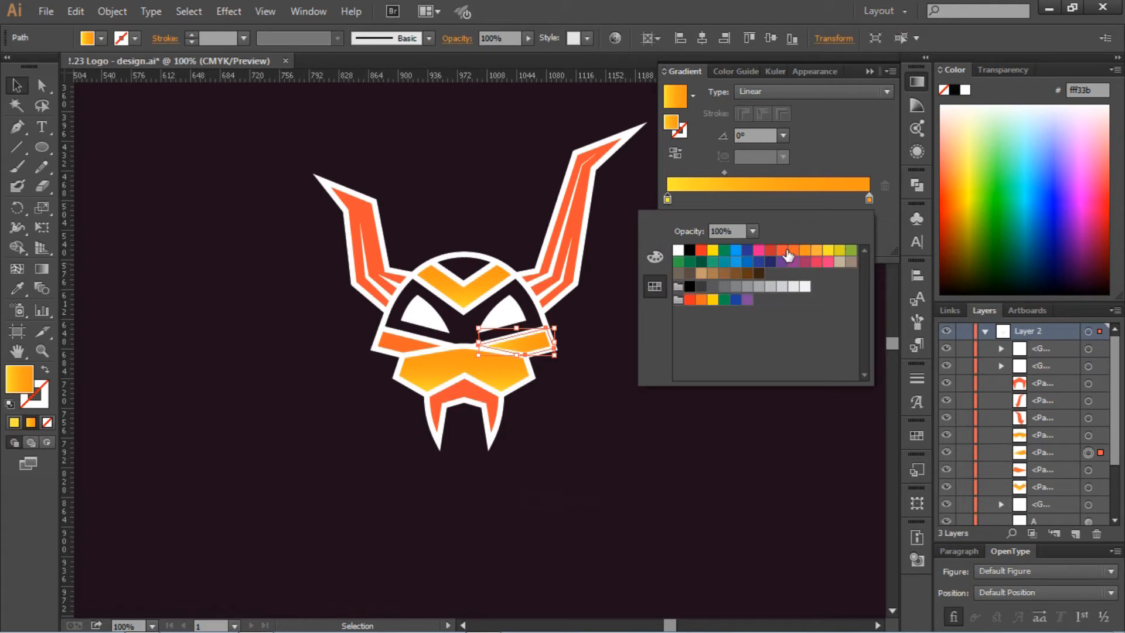
{"action": "left_click", "coordinate": [783, 251]}
{"action": "double_click", "coordinate": [868, 199]}
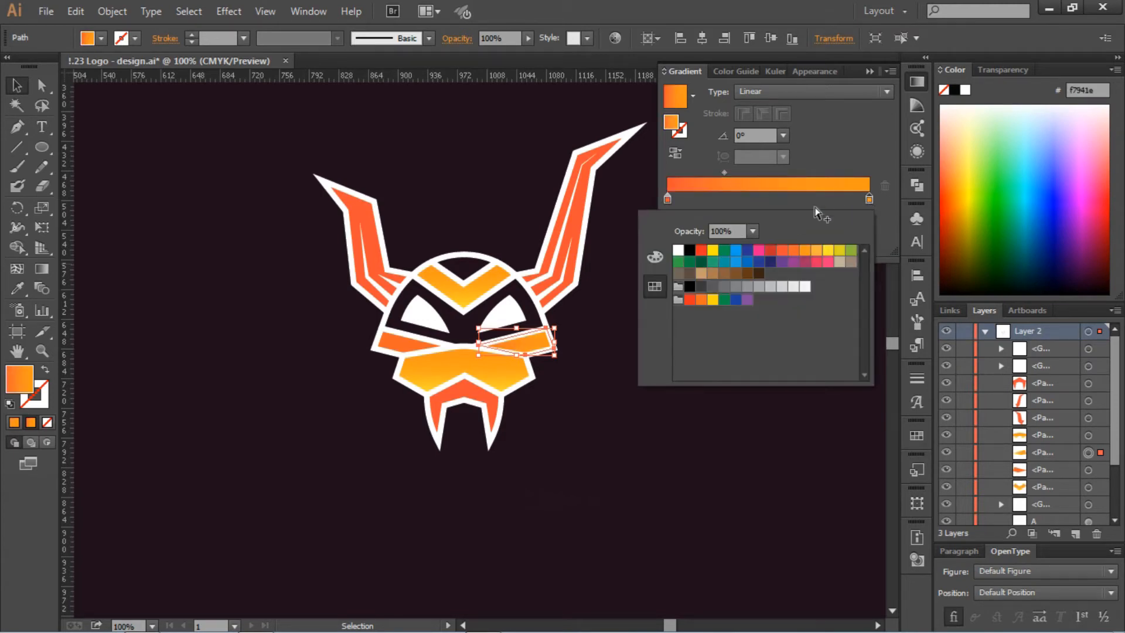
{"action": "left_click", "coordinate": [793, 251]}
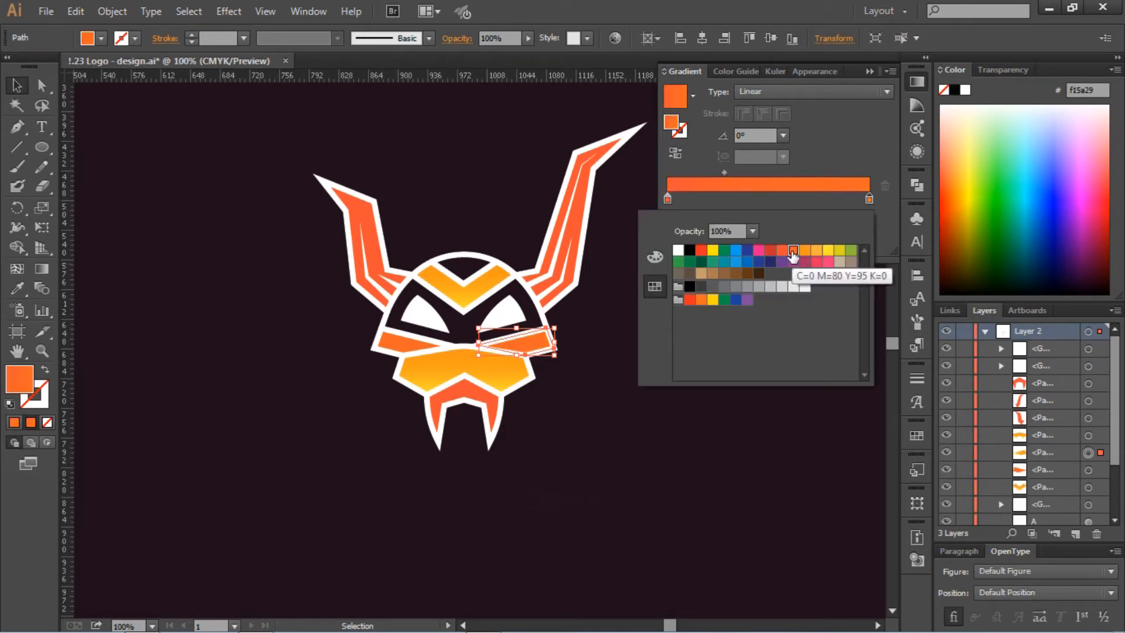
{"action": "double_click", "coordinate": [667, 202]}
{"action": "left_click", "coordinate": [667, 202]}
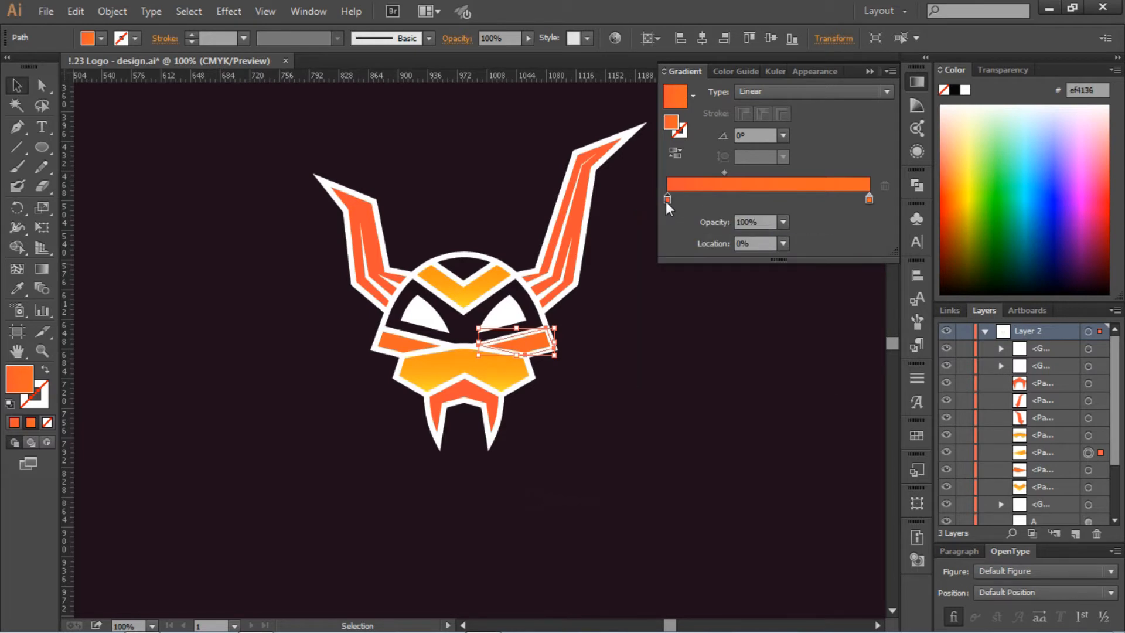
Set the right cheek gradient's angle to -60° and deselect the panel
{"action": "left_click", "coordinate": [784, 135]}
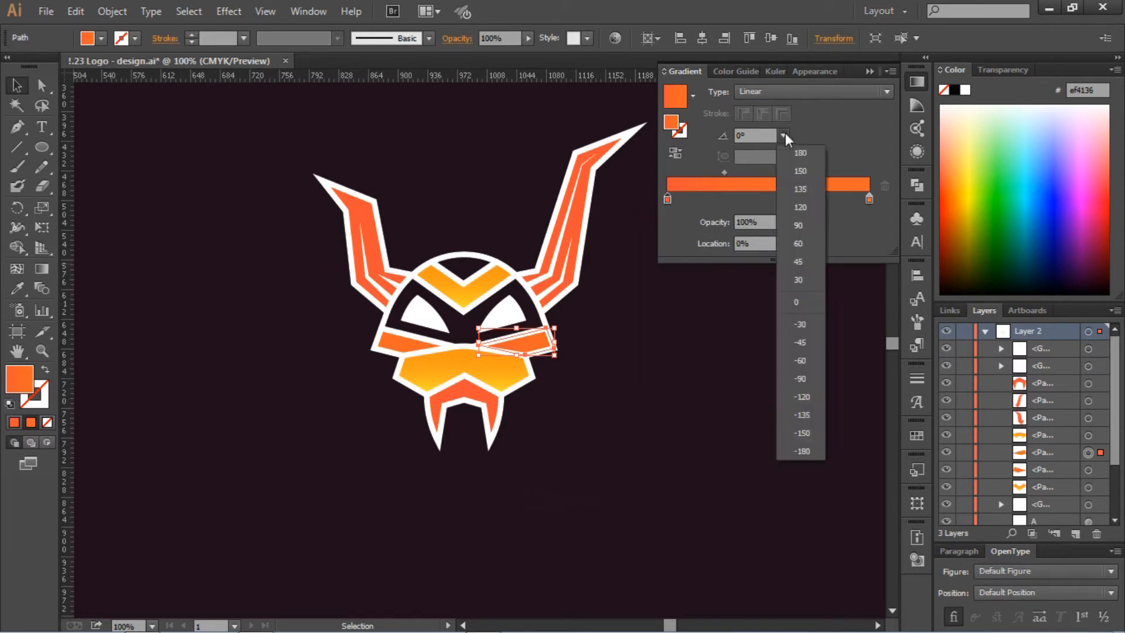
{"action": "left_click", "coordinate": [804, 360]}
{"action": "left_click", "coordinate": [576, 374]}
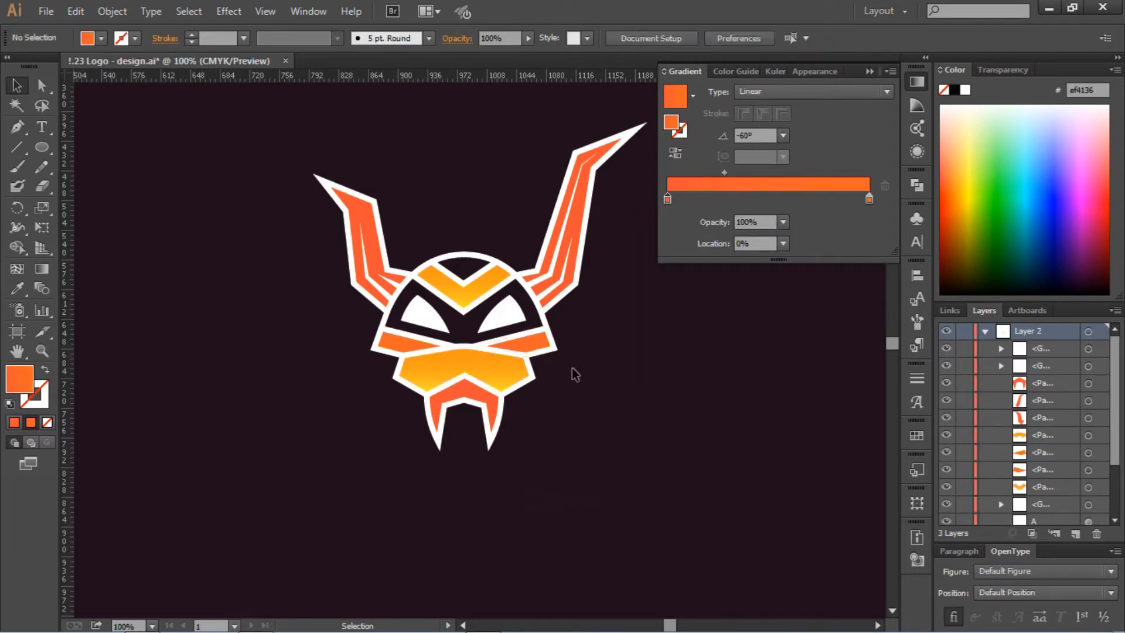
Copy the right cheek's gradient fill onto the left cheek panel with the Eyedropper and set its angle to -60°
{"action": "left_click", "coordinate": [398, 345]}
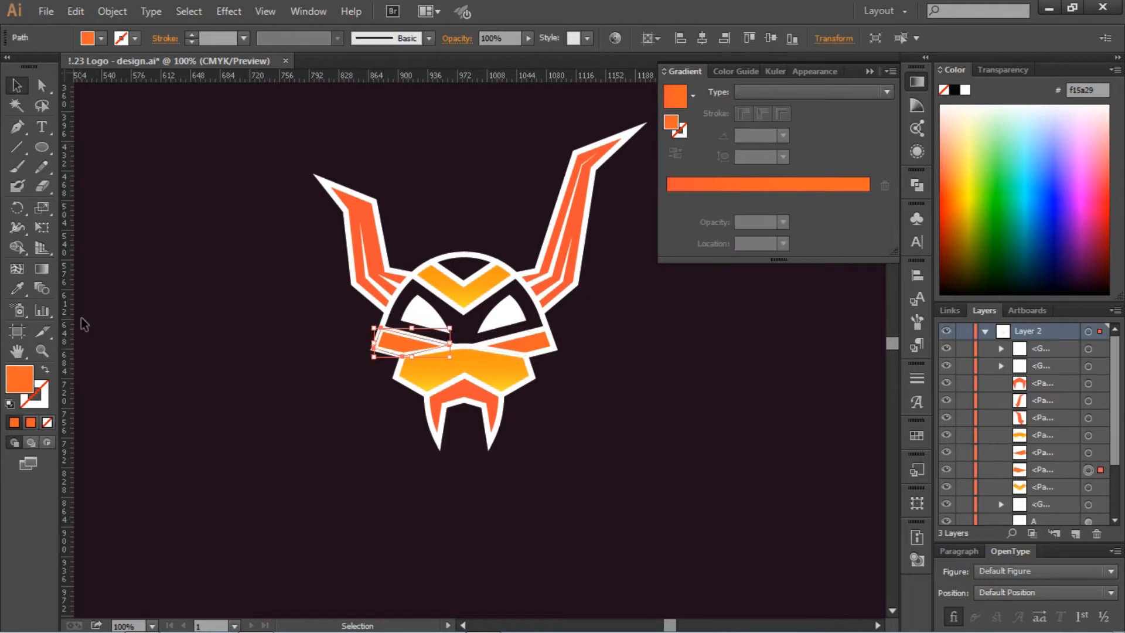
{"action": "left_click", "coordinate": [18, 288]}
{"action": "left_click", "coordinate": [530, 342]}
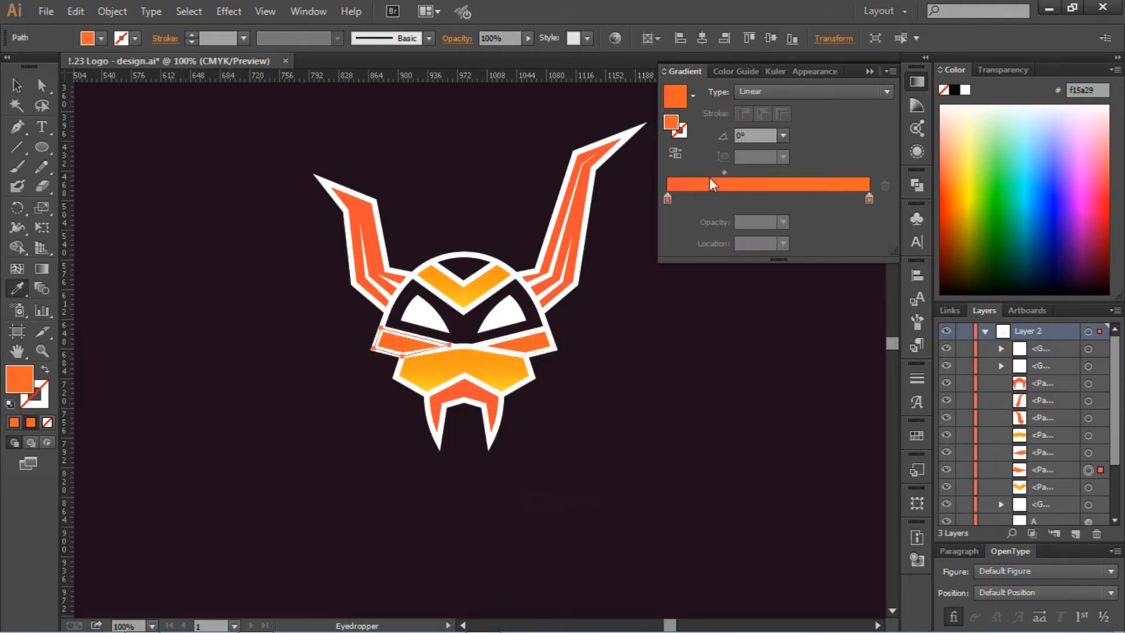
{"action": "left_click", "coordinate": [782, 135]}
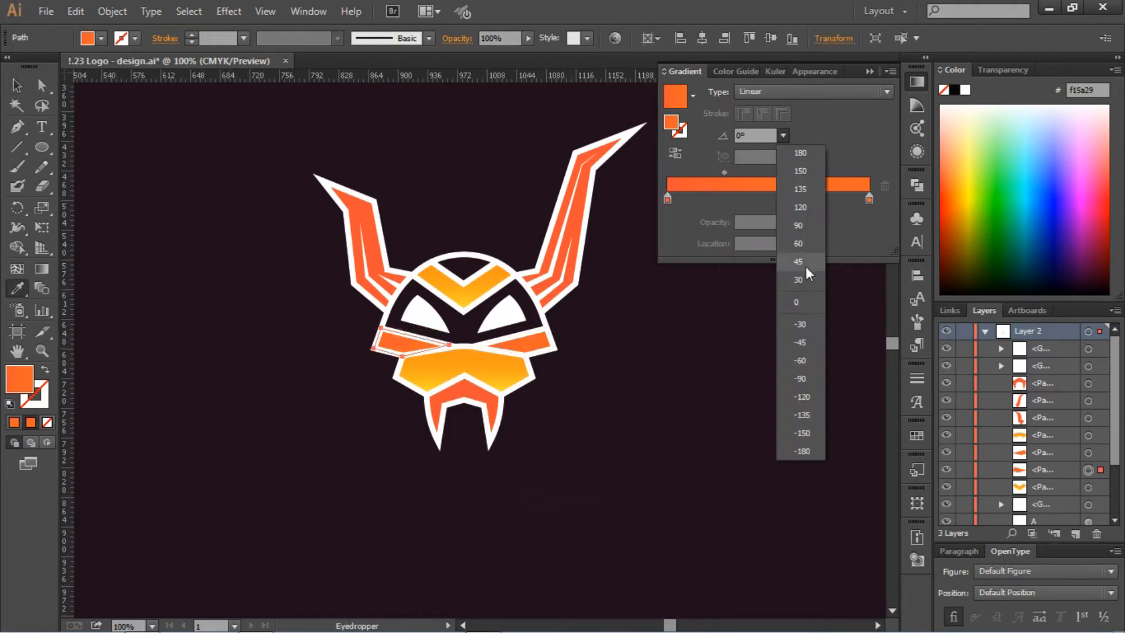
{"action": "left_click", "coordinate": [810, 362]}
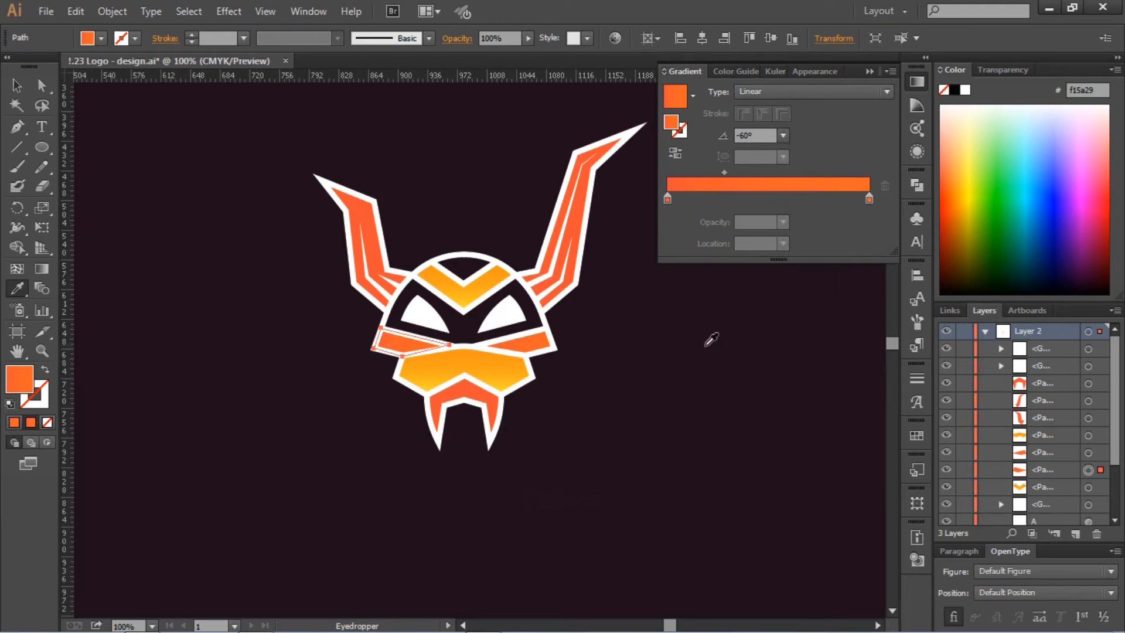
{"action": "left_click", "coordinate": [17, 86]}
{"action": "left_click", "coordinate": [245, 269]}
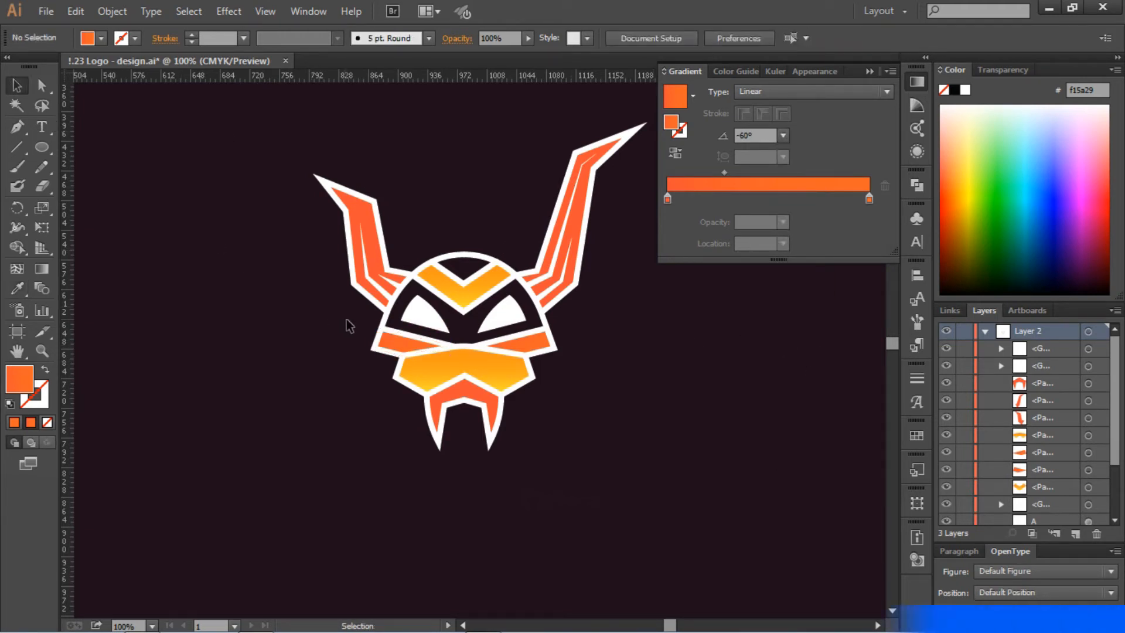
Fill the right horn with a linear gradient from dark red be1e2d to red-orange ef4136
{"action": "left_click", "coordinate": [580, 230]}
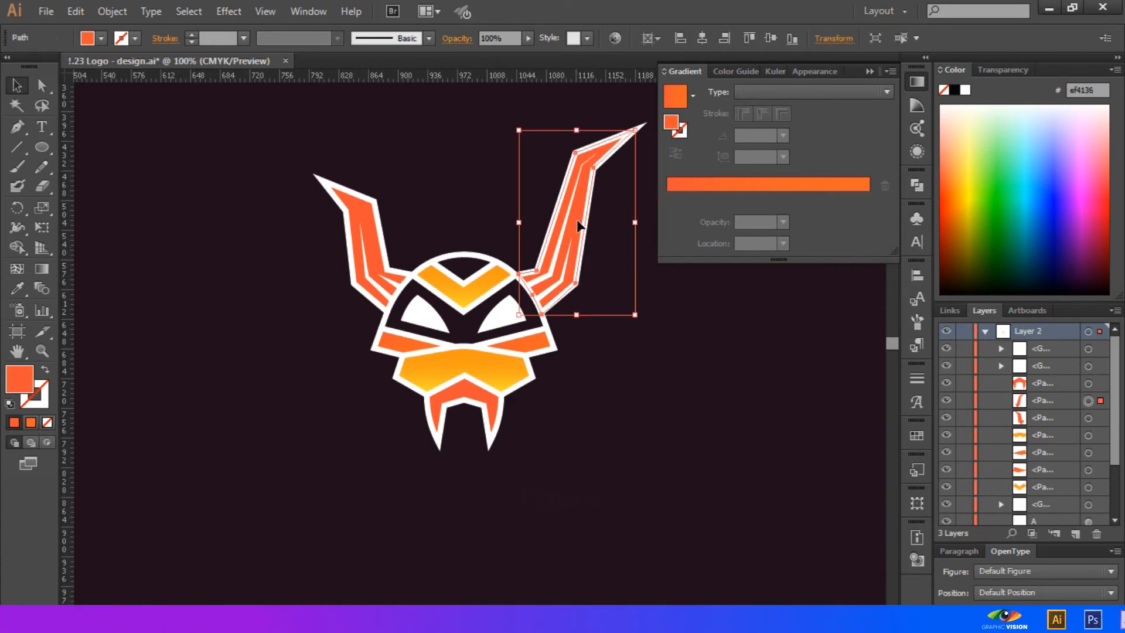
{"action": "left_click", "coordinate": [679, 184]}
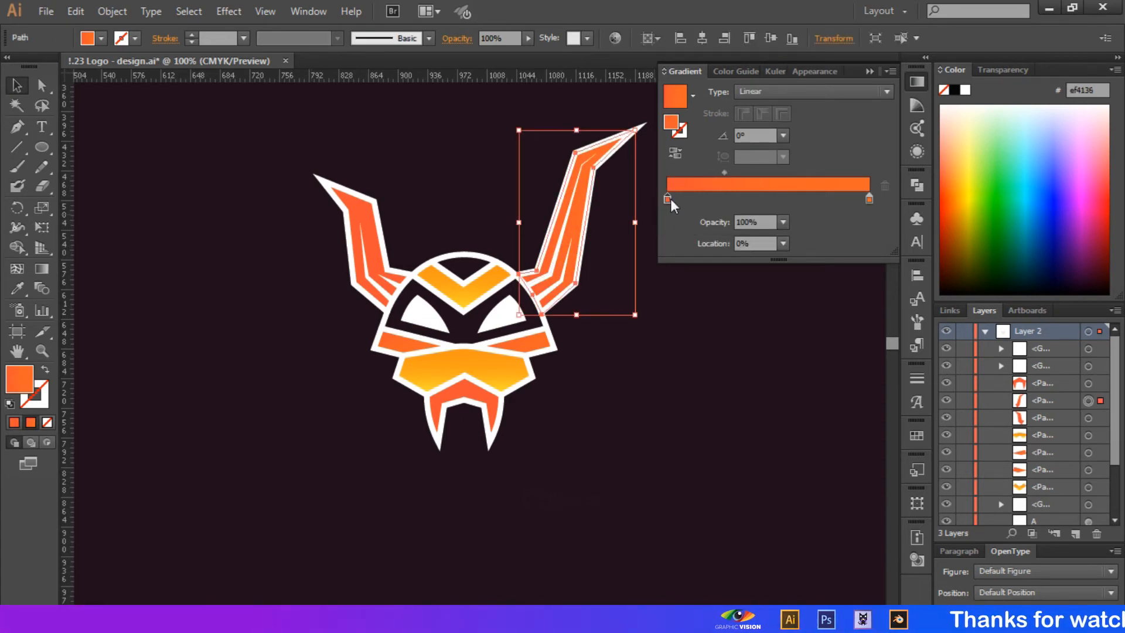
{"action": "double_click", "coordinate": [668, 199]}
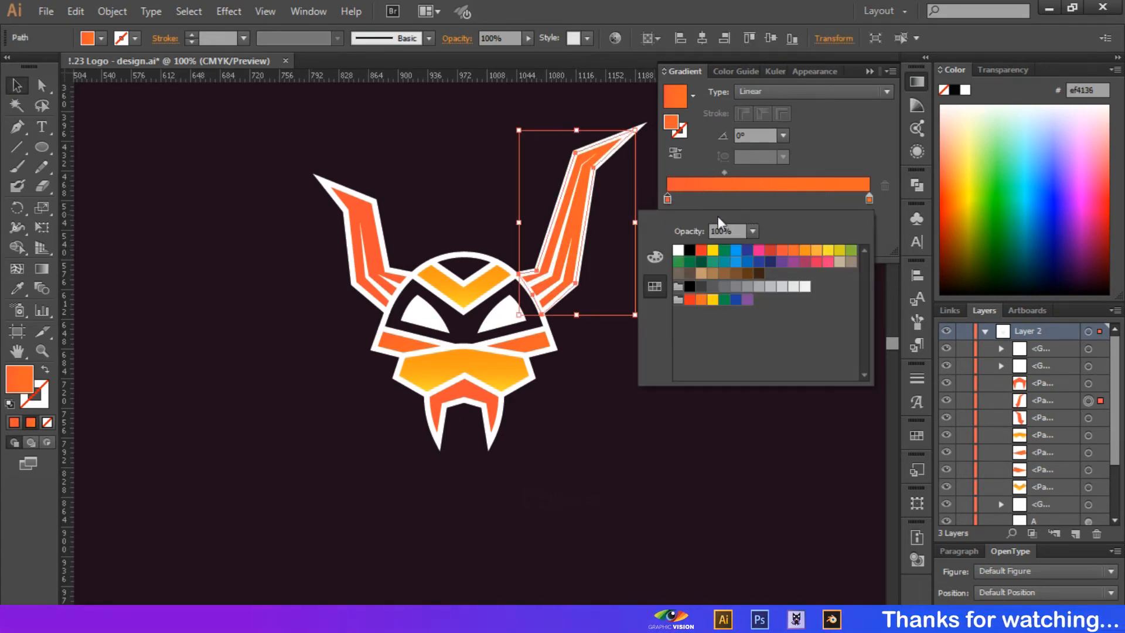
{"action": "left_click", "coordinate": [770, 249]}
{"action": "double_click", "coordinate": [869, 199]}
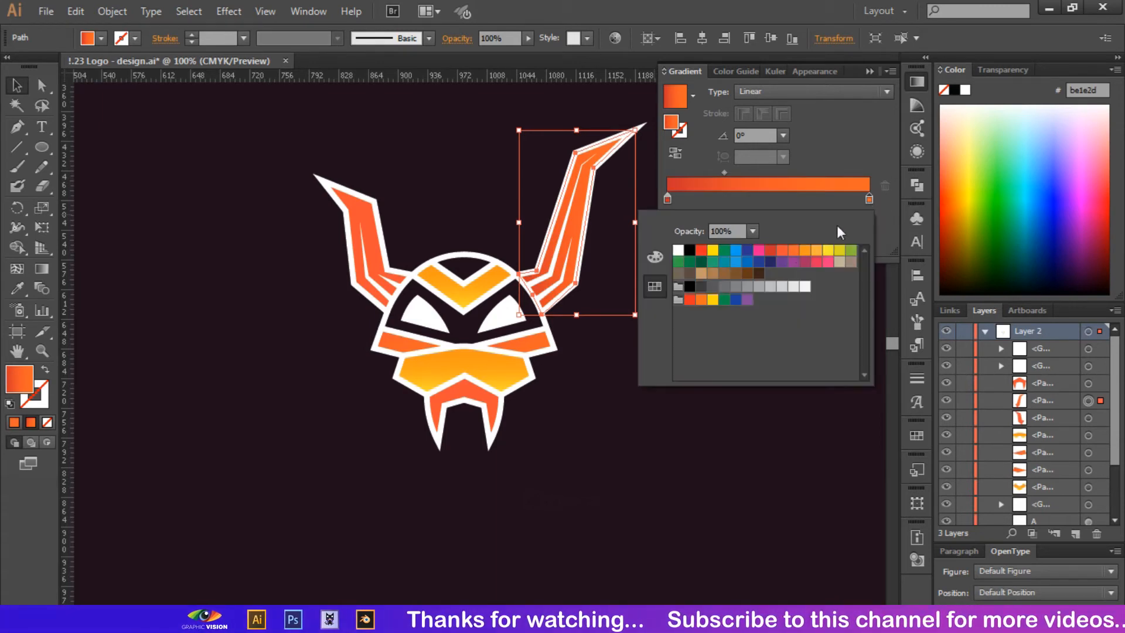
{"action": "left_click", "coordinate": [782, 250]}
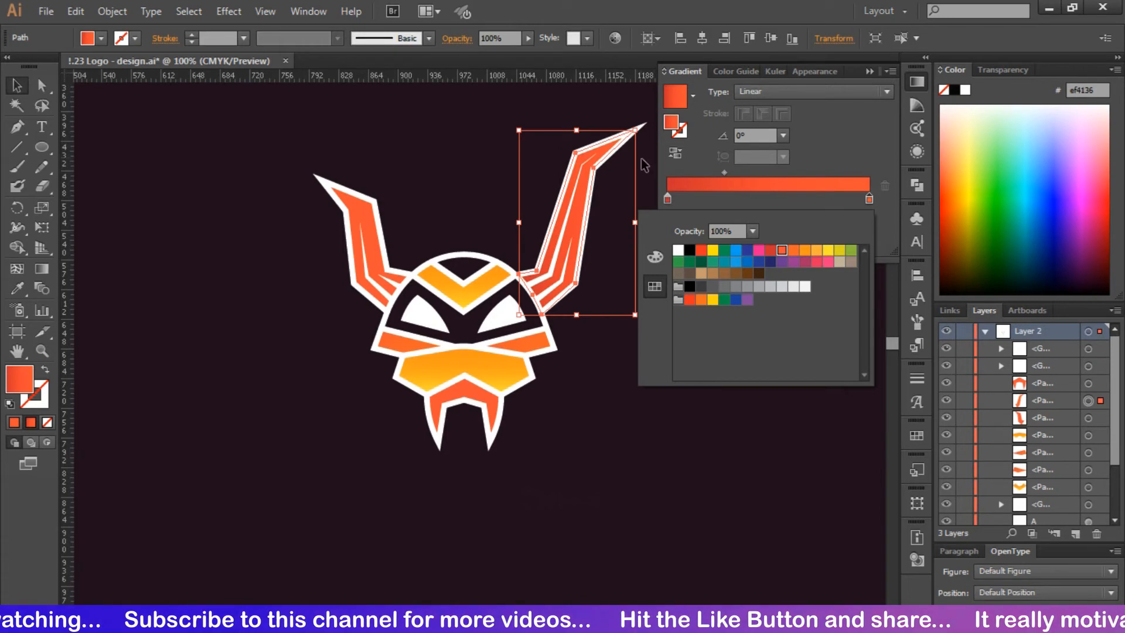
Set the right horn gradient's angle to 30° after trying 135°
{"action": "left_click", "coordinate": [785, 137]}
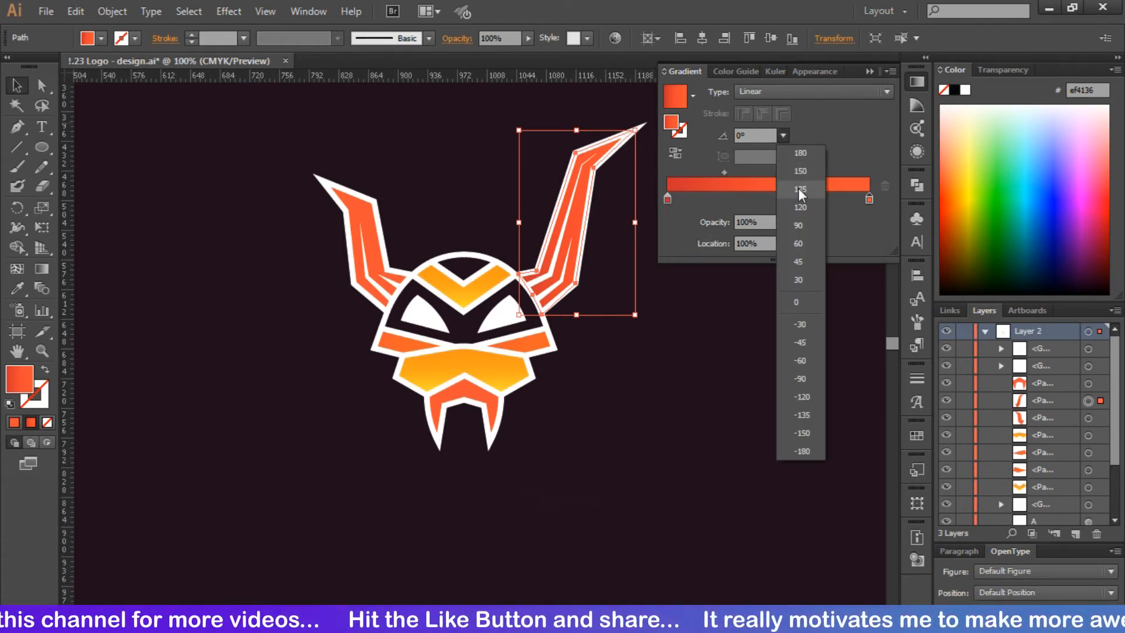
{"action": "left_click", "coordinate": [798, 188]}
{"action": "left_click", "coordinate": [782, 137]}
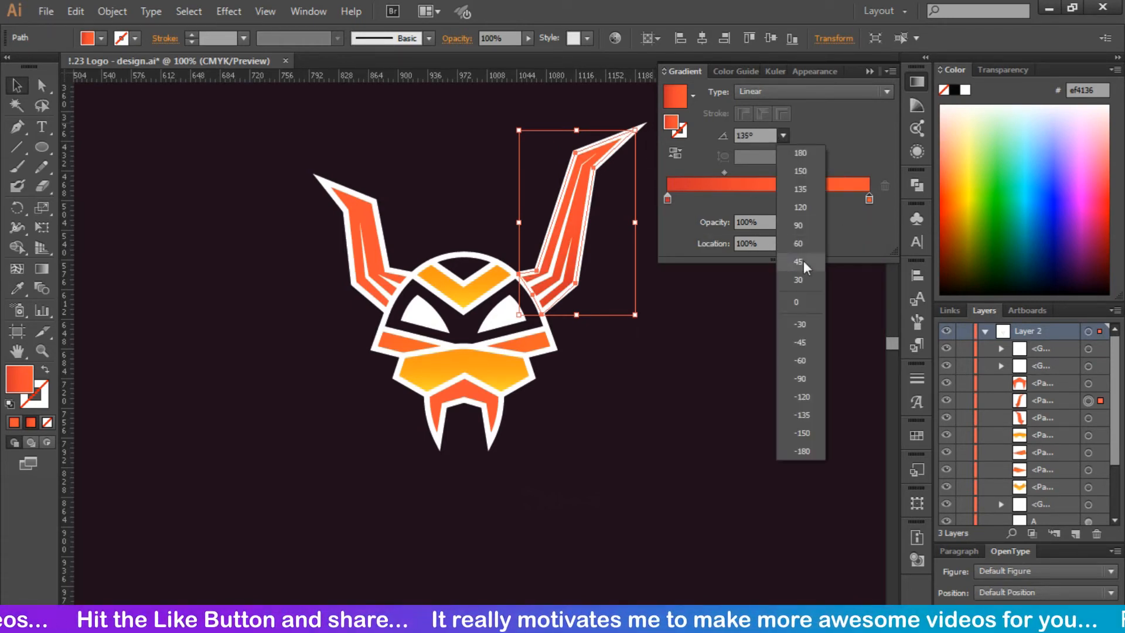
{"action": "left_click", "coordinate": [803, 276]}
{"action": "left_click", "coordinate": [777, 327]}
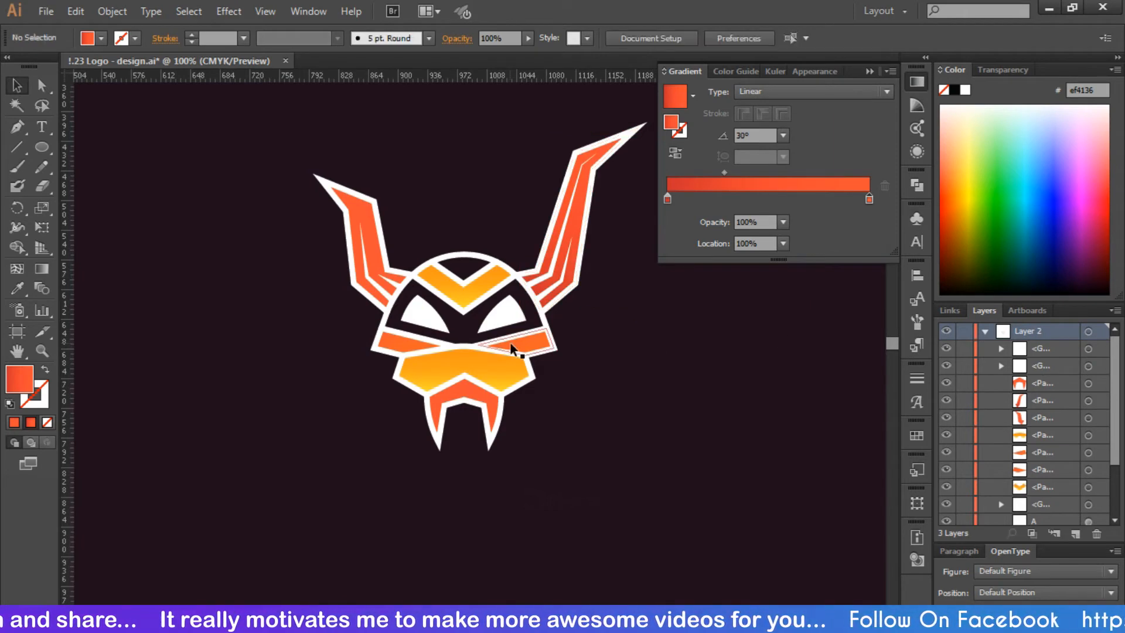
Copy the right horn's gradient fill onto the left horn with the Eyedropper and try an angle of -30°
{"action": "left_click", "coordinate": [374, 238]}
{"action": "key", "text": "i"}
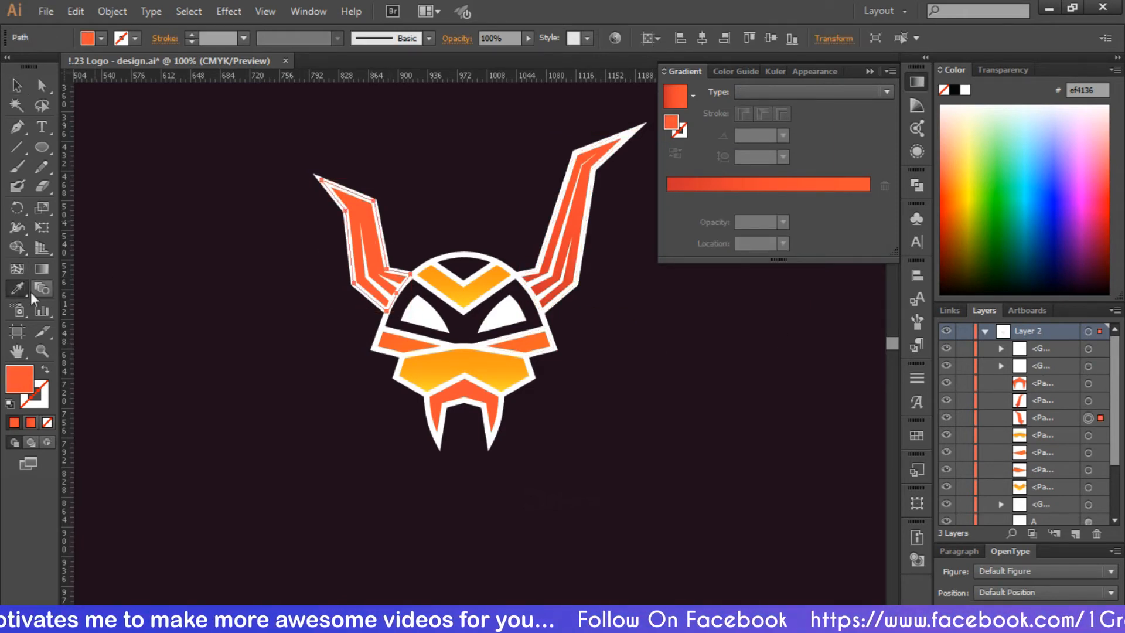
{"action": "left_click", "coordinate": [584, 209]}
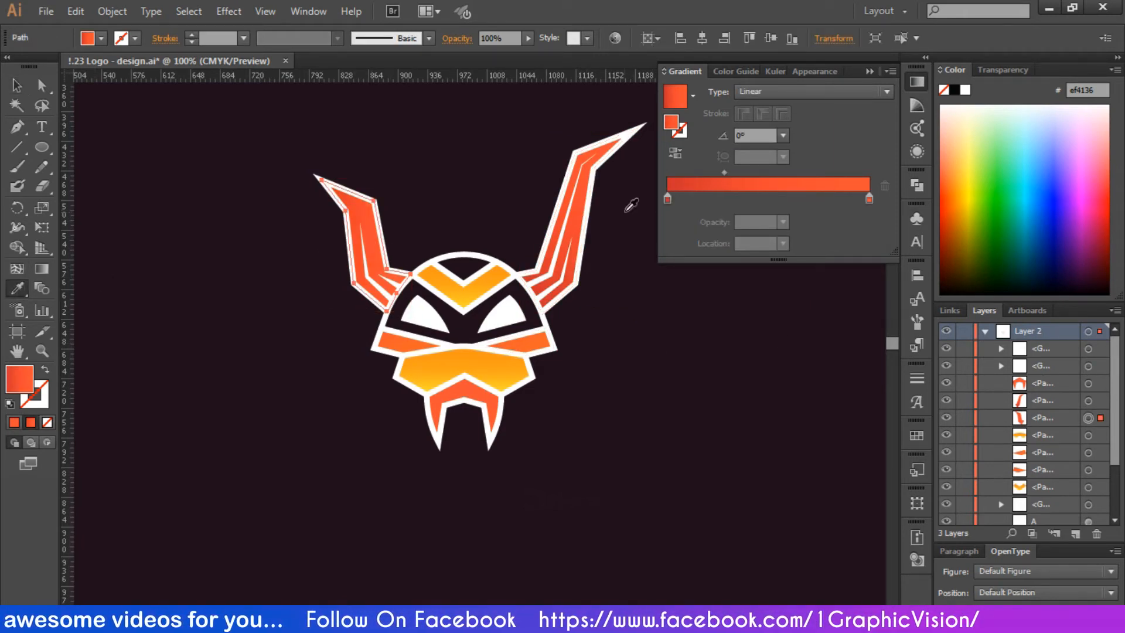
{"action": "left_click", "coordinate": [783, 135]}
{"action": "left_click", "coordinate": [800, 324]}
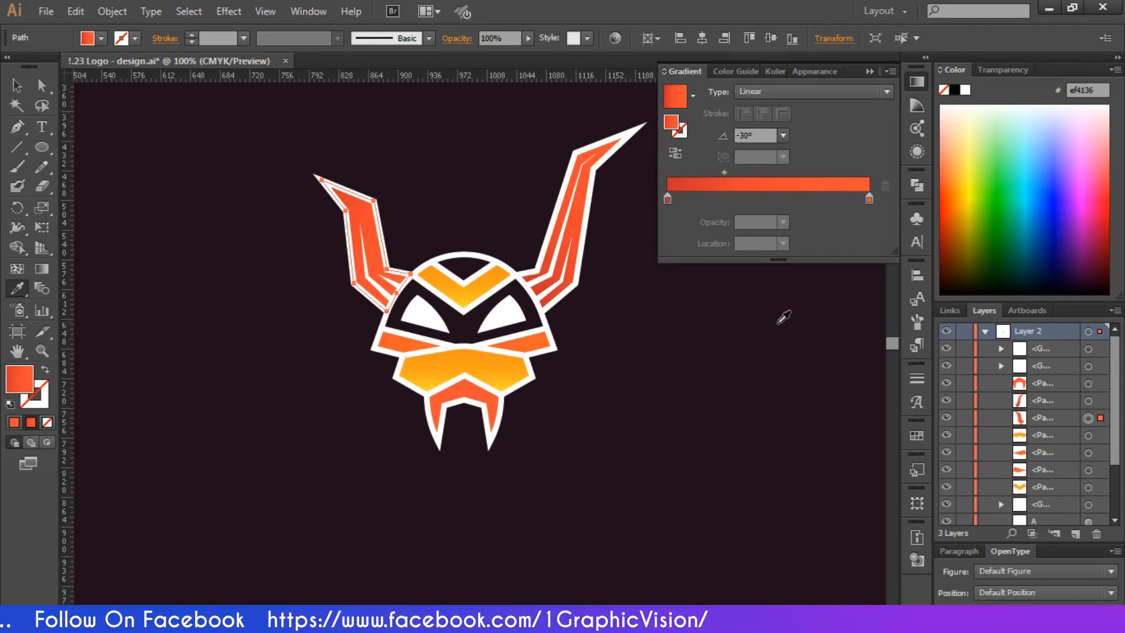
Set the left horn gradient's angle to 80° and deselect the horn
{"action": "left_click", "coordinate": [785, 135]}
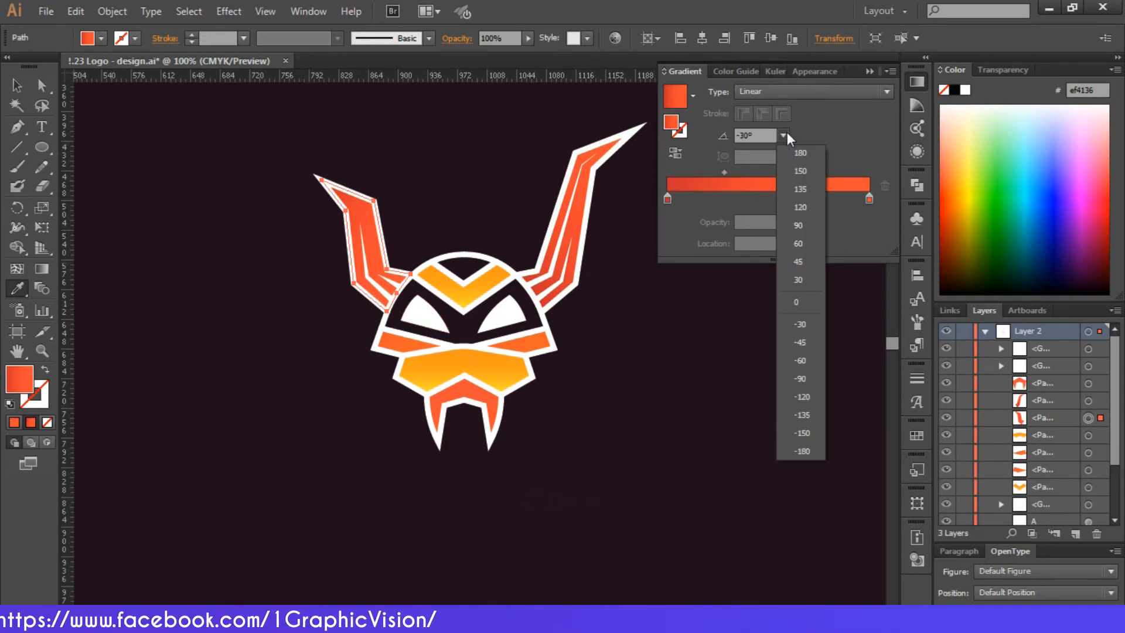
{"action": "left_click", "coordinate": [803, 279]}
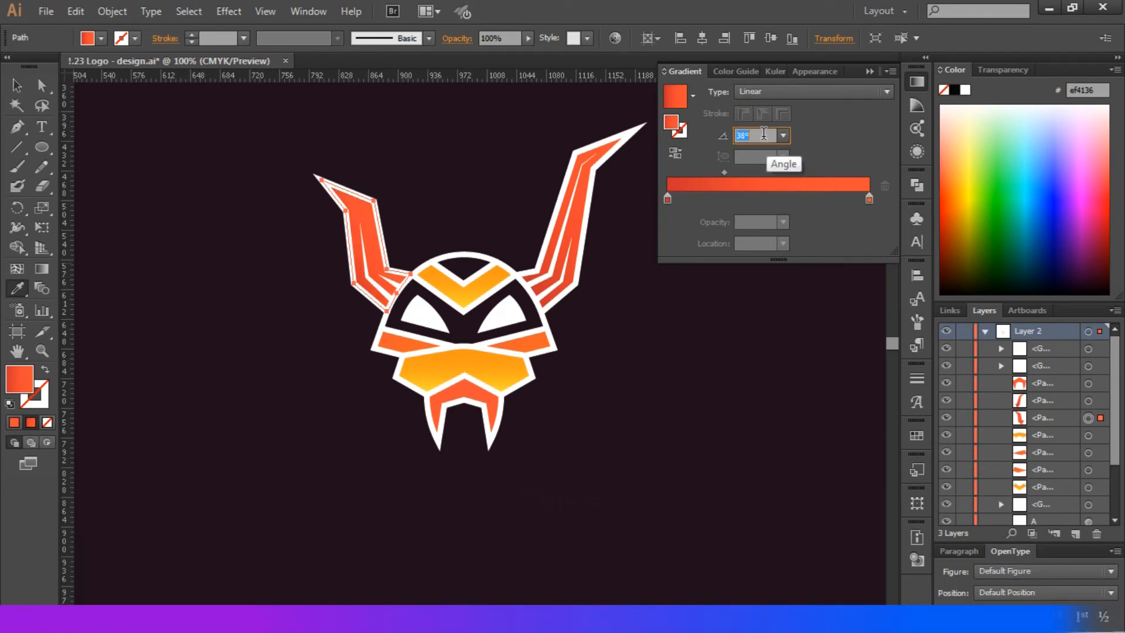
{"action": "scroll", "coordinate": [764, 134], "scroll_direction": "up", "scroll_amount": 19}
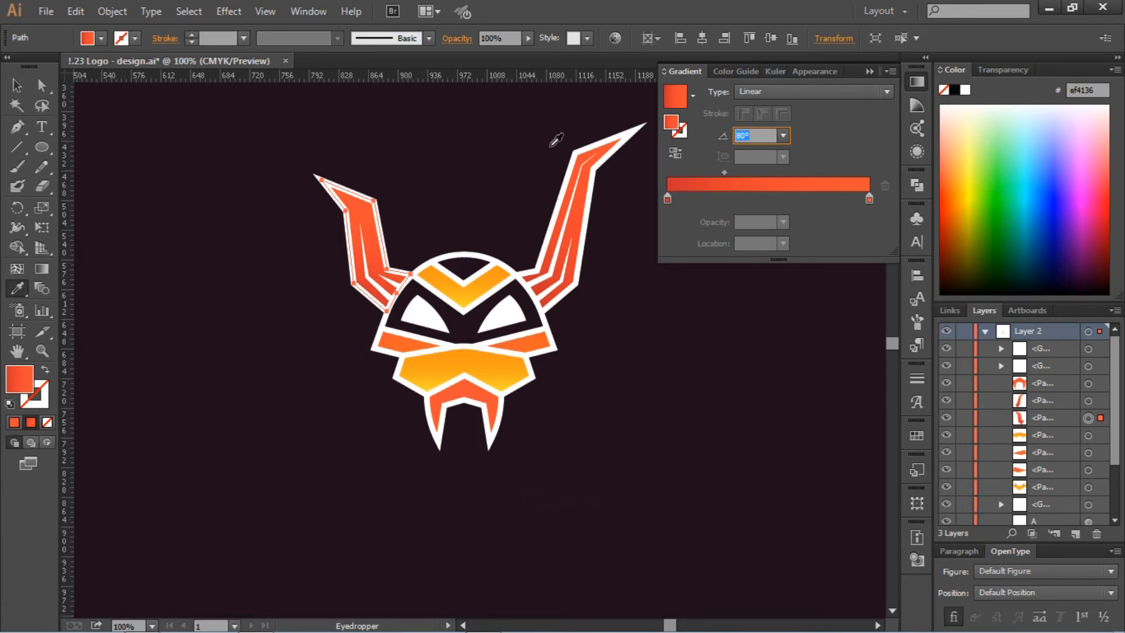
{"action": "left_click", "coordinate": [16, 85]}
{"action": "left_click", "coordinate": [335, 321]}
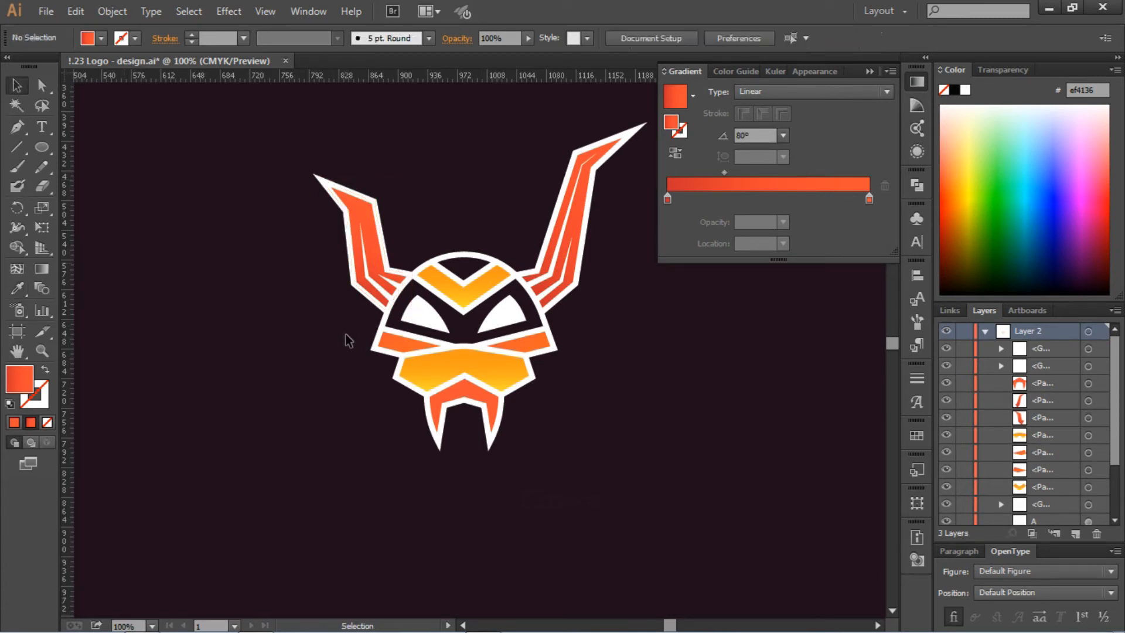
Copy the left horn's gradient fill onto the fanged jaw panel with the Eyedropper and set its angle to 90°
{"action": "left_click", "coordinate": [493, 407]}
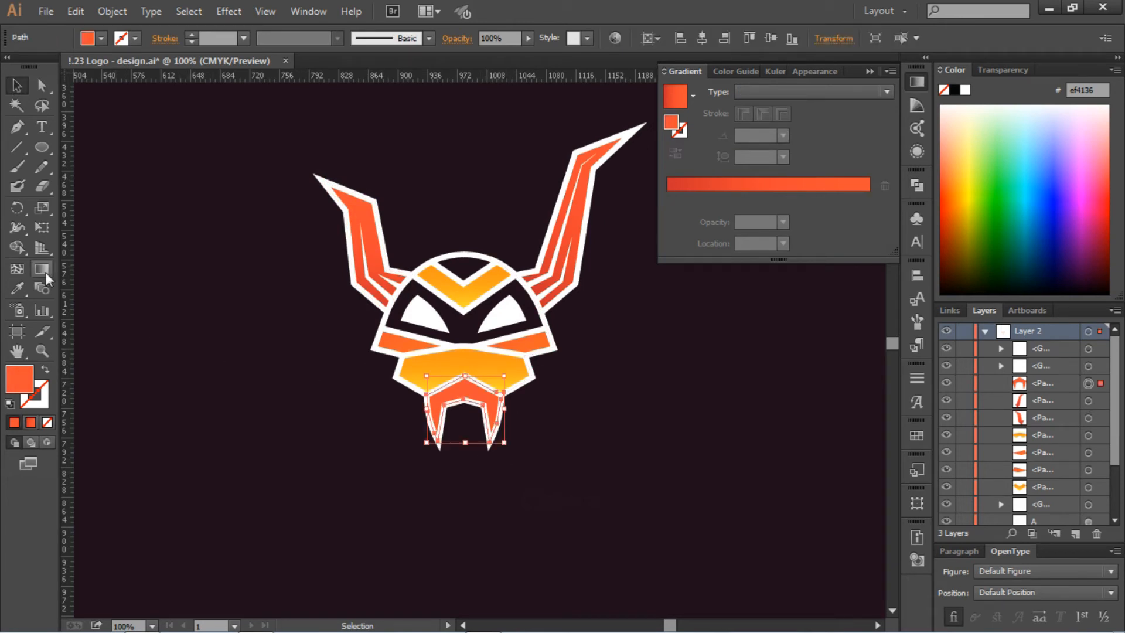
{"action": "left_click", "coordinate": [26, 290]}
{"action": "left_click", "coordinate": [343, 210]}
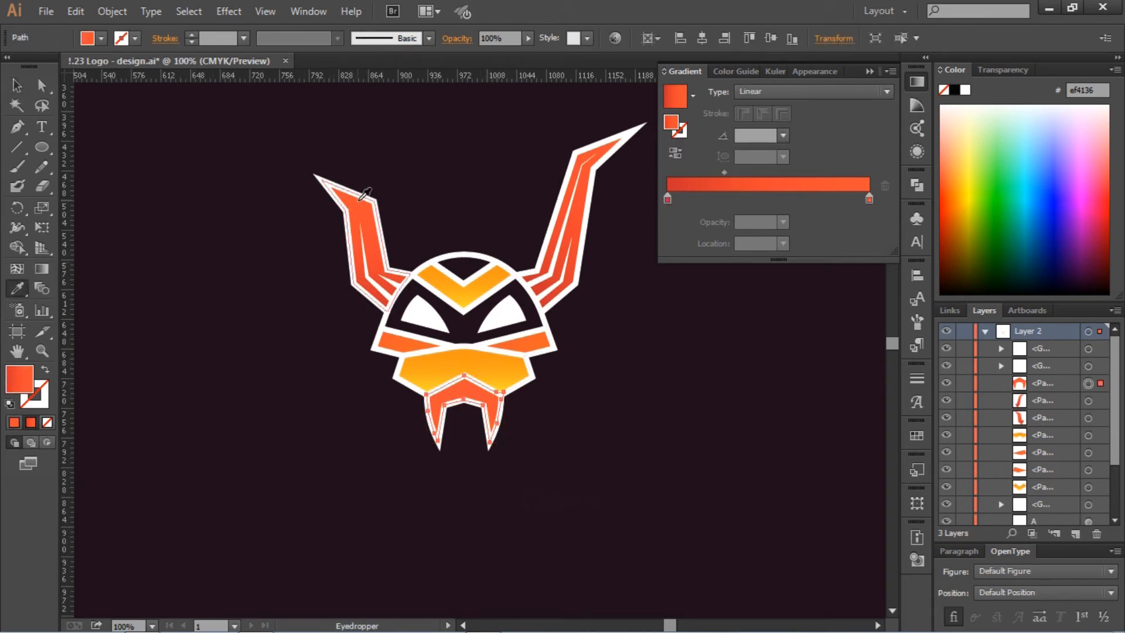
{"action": "left_click", "coordinate": [18, 86]}
{"action": "left_click", "coordinate": [784, 136]}
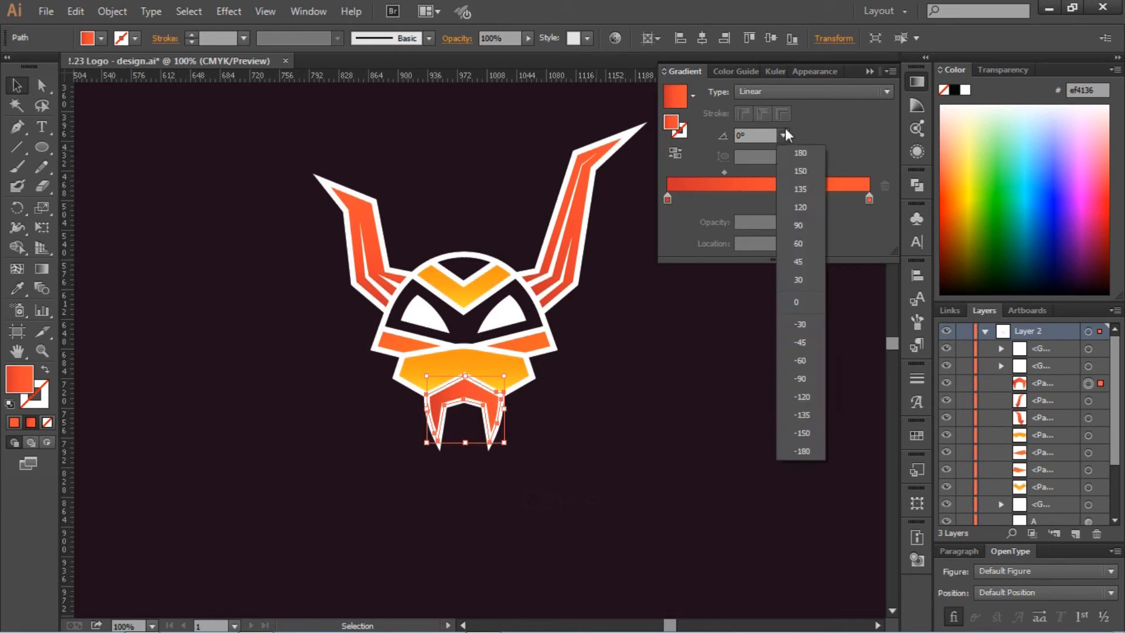
{"action": "left_click", "coordinate": [801, 226]}
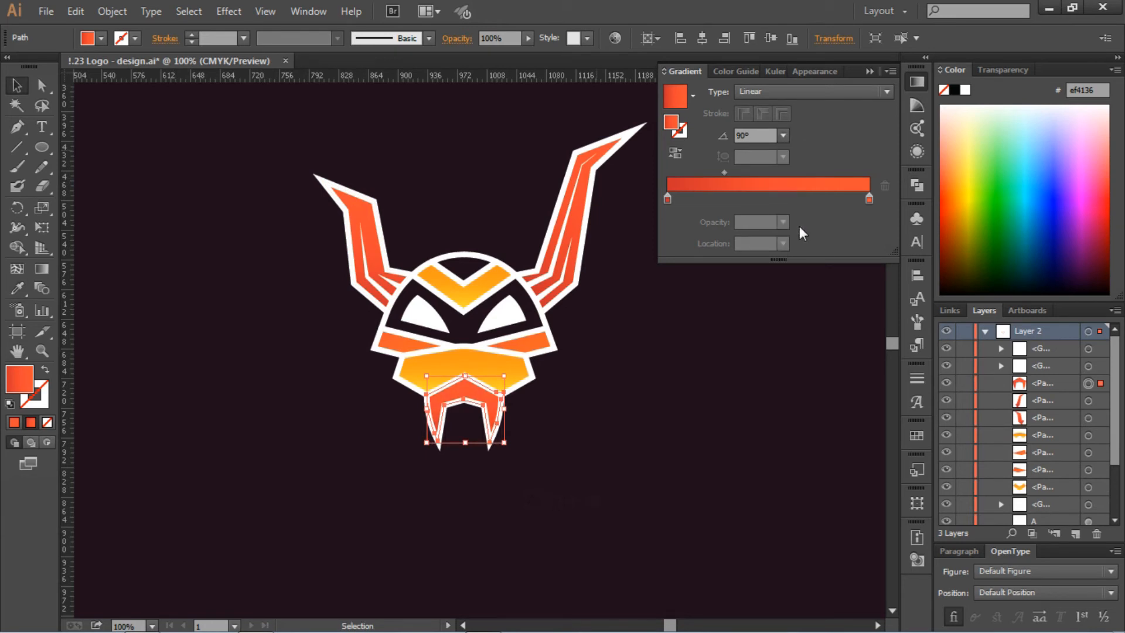
{"action": "left_click", "coordinate": [707, 341]}
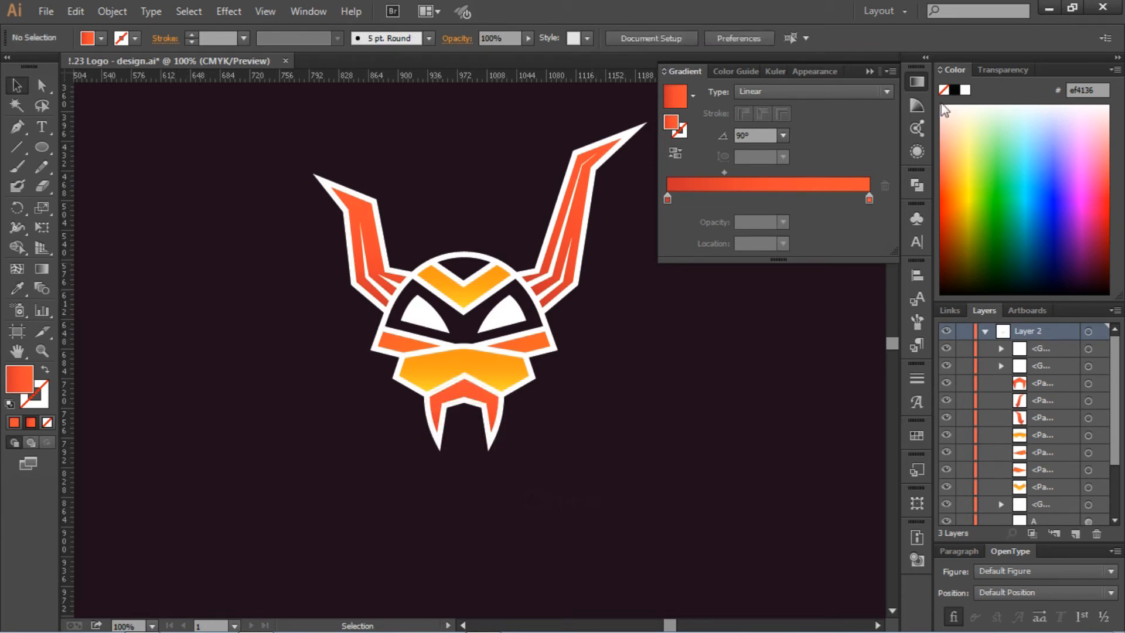
{"action": "left_click", "coordinate": [866, 71]}
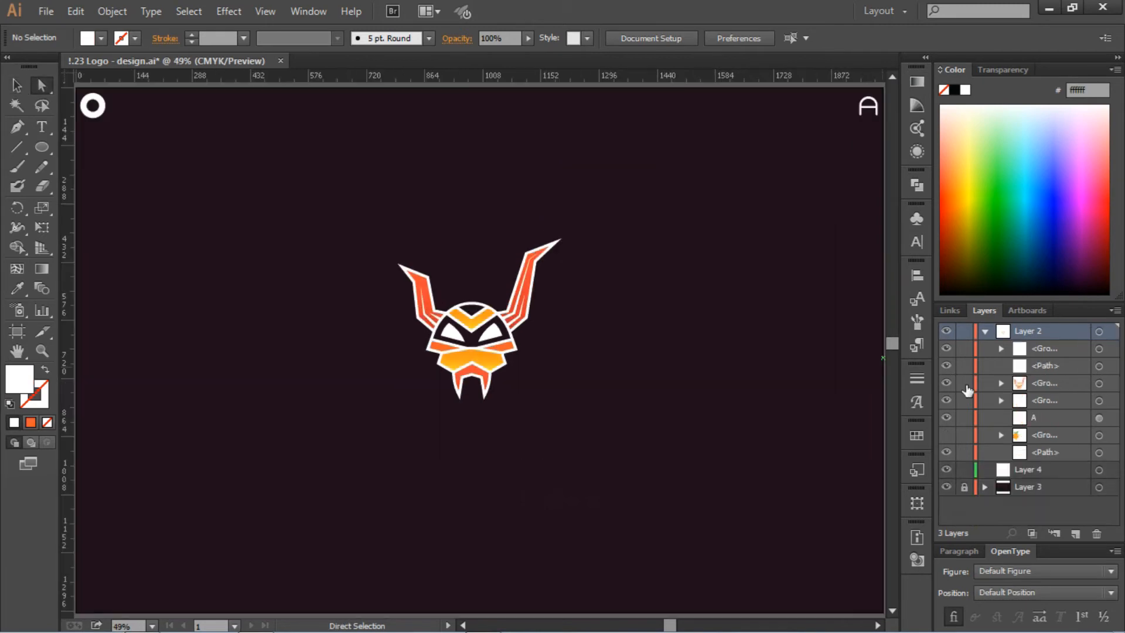
Delete the two white eye shapes from the head
{"action": "left_click", "coordinate": [491, 336]}
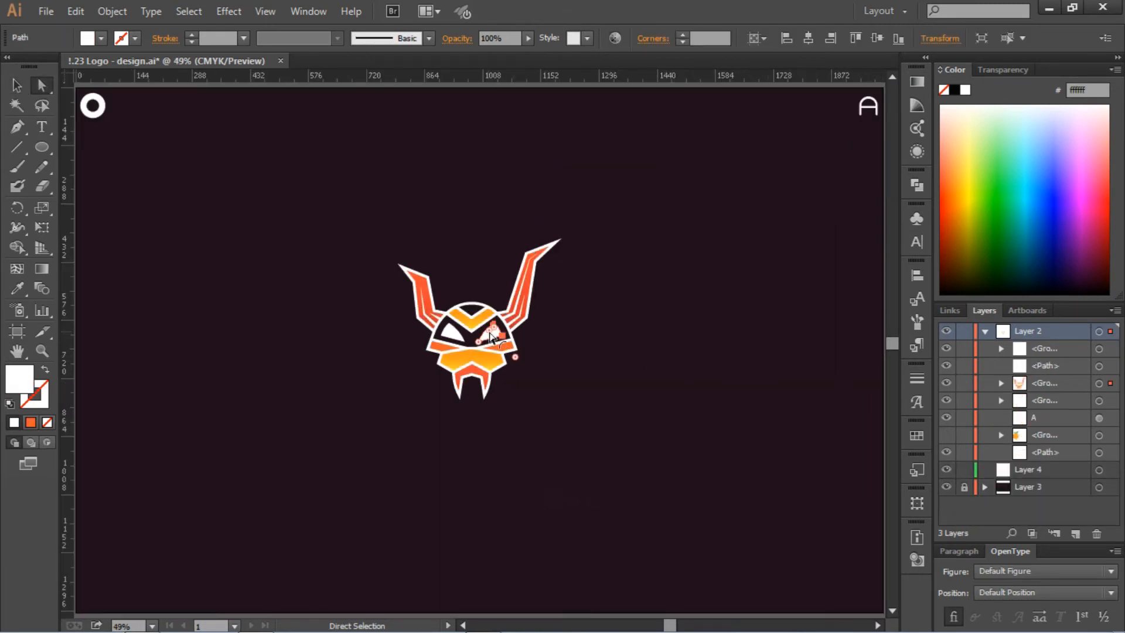
{"action": "left_click", "coordinate": [448, 338], "text": "shift"}
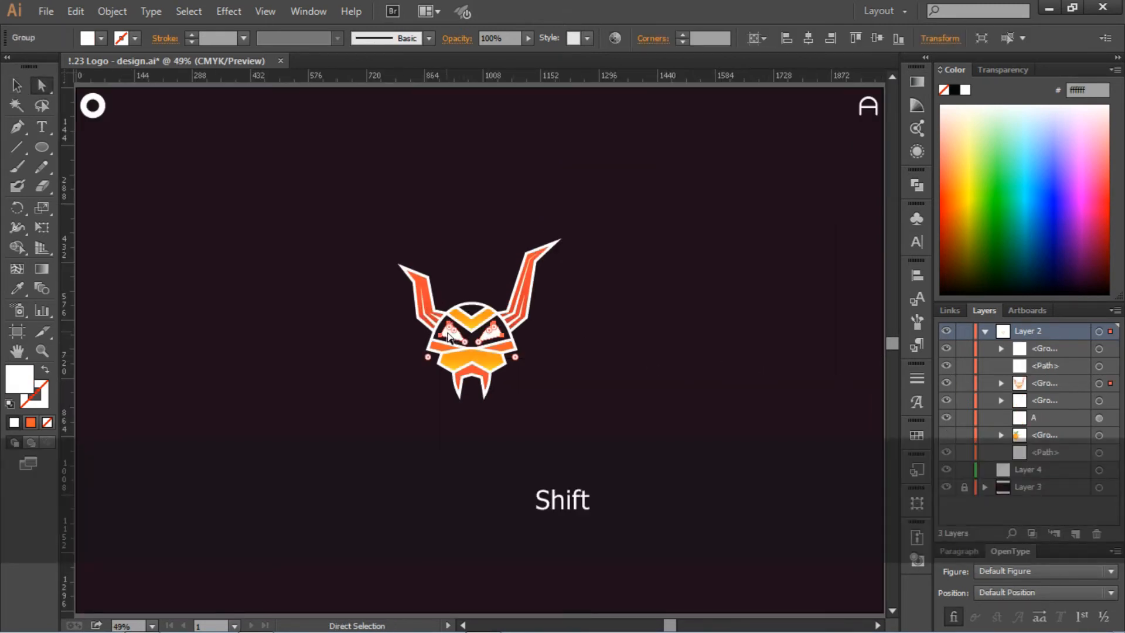
{"action": "key", "text": "Delete"}
Draw a white triangle about 21 px wide and 21.5 px tall with the Pen tool, centred below the yellow chevron
{"action": "key", "text": "ctrl+equal"}
{"action": "key", "text": "ctrl+equal"}
{"action": "key", "text": "ctrl+equal"}
{"action": "key", "text": "ctrl+equal"}
{"action": "key", "text": "equal"}
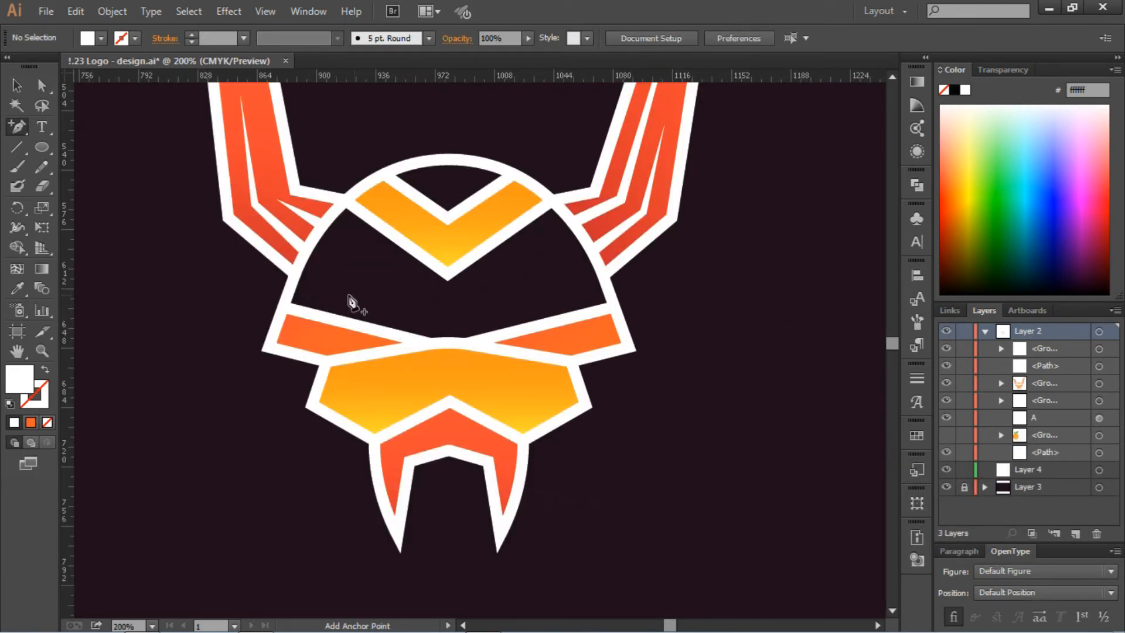
{"action": "left_click", "coordinate": [386, 296]}
{"action": "left_click", "coordinate": [683, 345]}
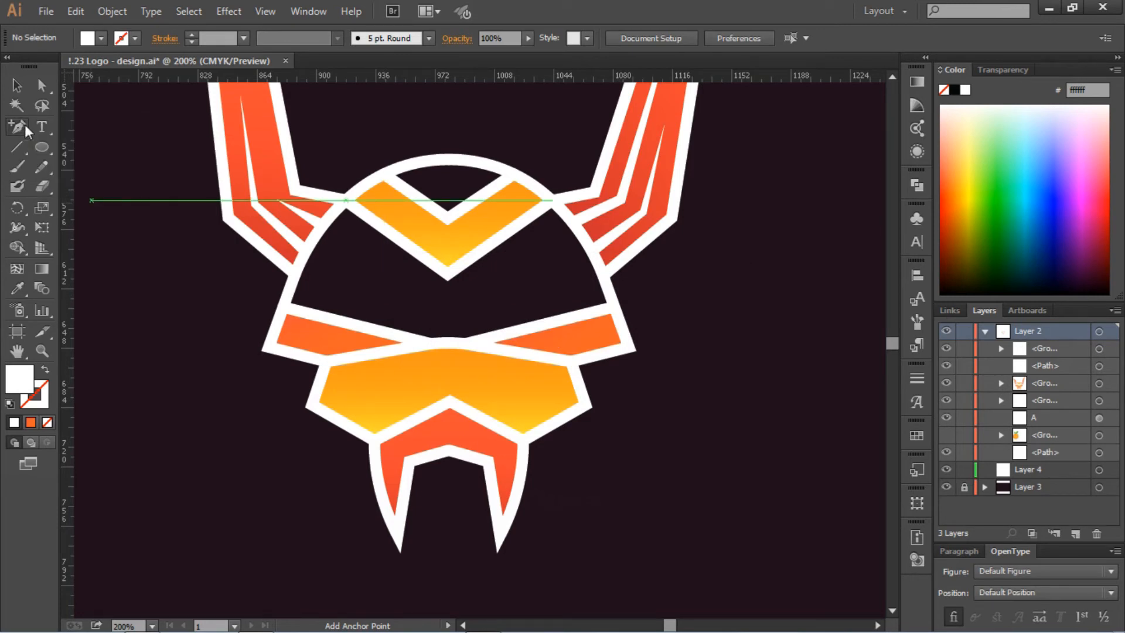
{"action": "left_click_drag", "start_coordinate": [19, 124], "coordinate": [53, 124]}
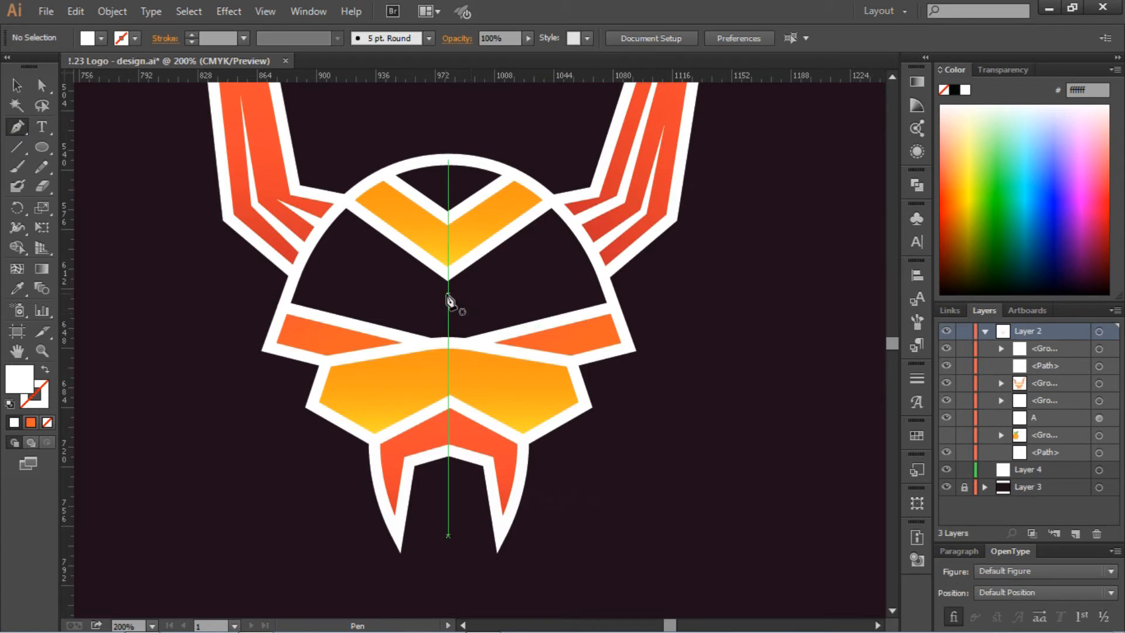
{"action": "left_click_drag", "start_coordinate": [447, 294], "coordinate": [465, 335]}
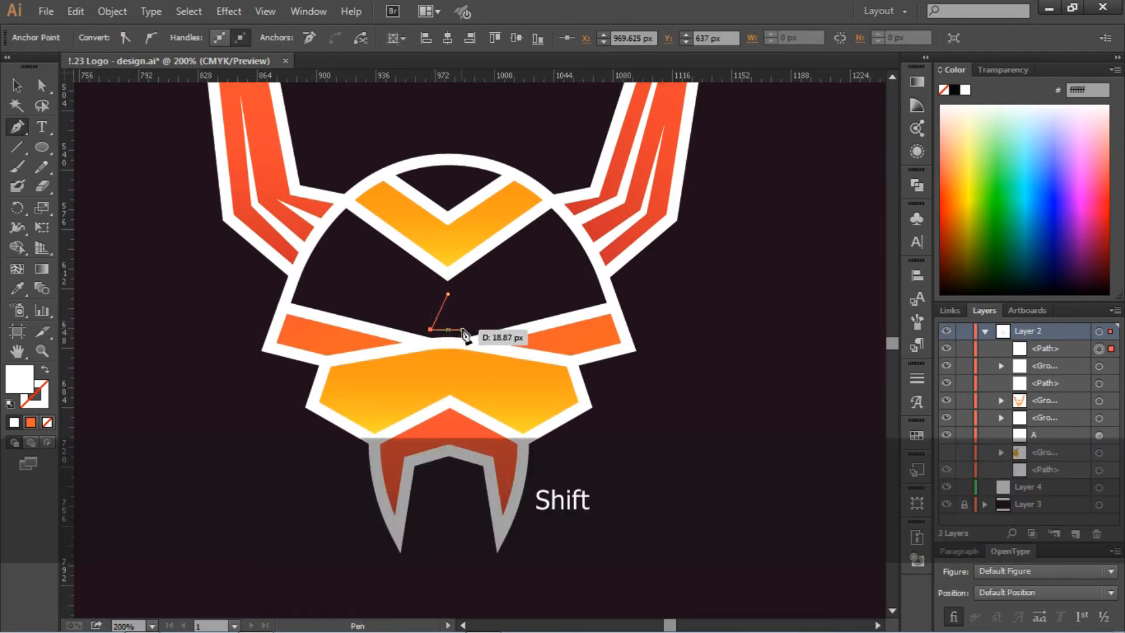
{"action": "left_click", "coordinate": [466, 330], "text": "shift"}
{"action": "left_click", "coordinate": [448, 295]}
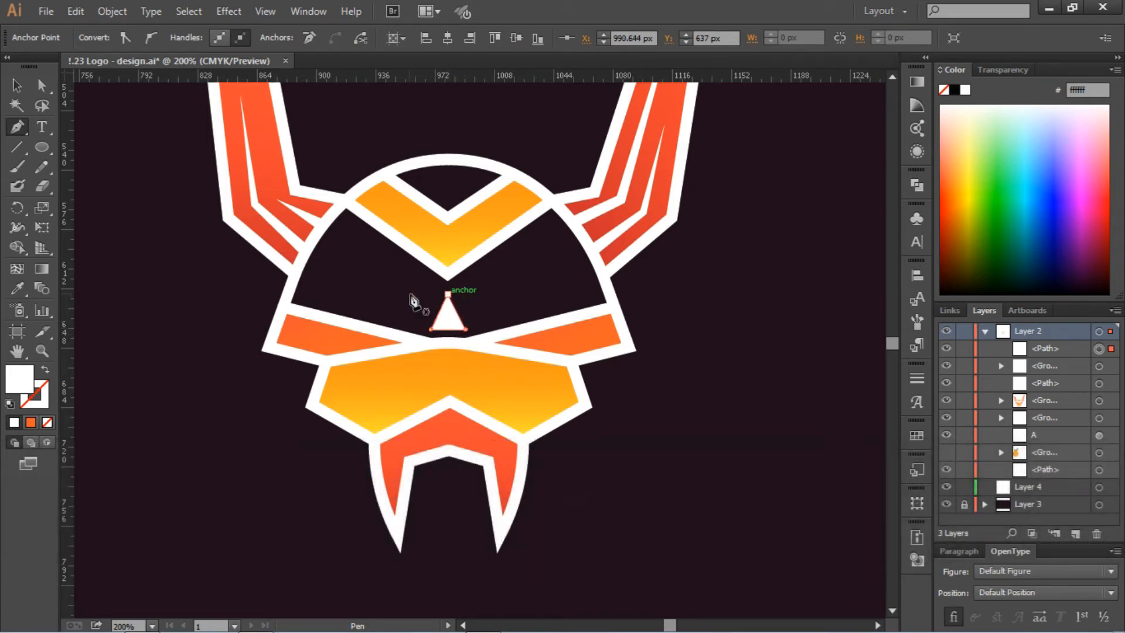
Move the white triangle straight down until its base overlaps the white outline above the yellow muzzle panel
{"action": "key", "text": "a"}
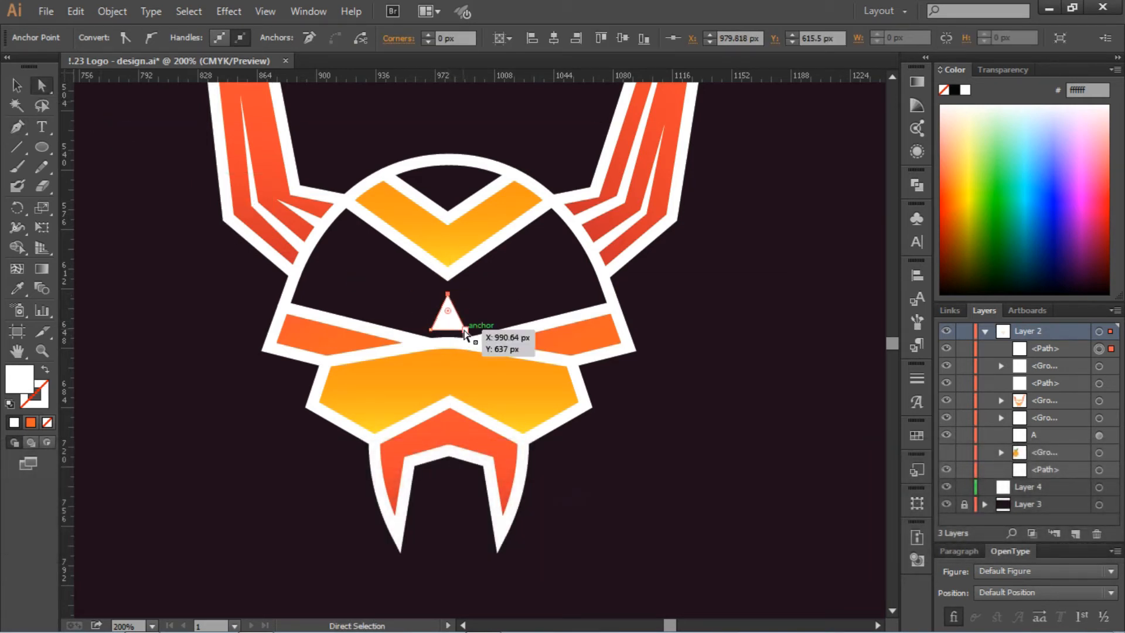
{"action": "key", "text": "ctrl+equal"}
{"action": "key", "text": "ctrl+equal"}
{"action": "key", "text": "ctrl+equal"}
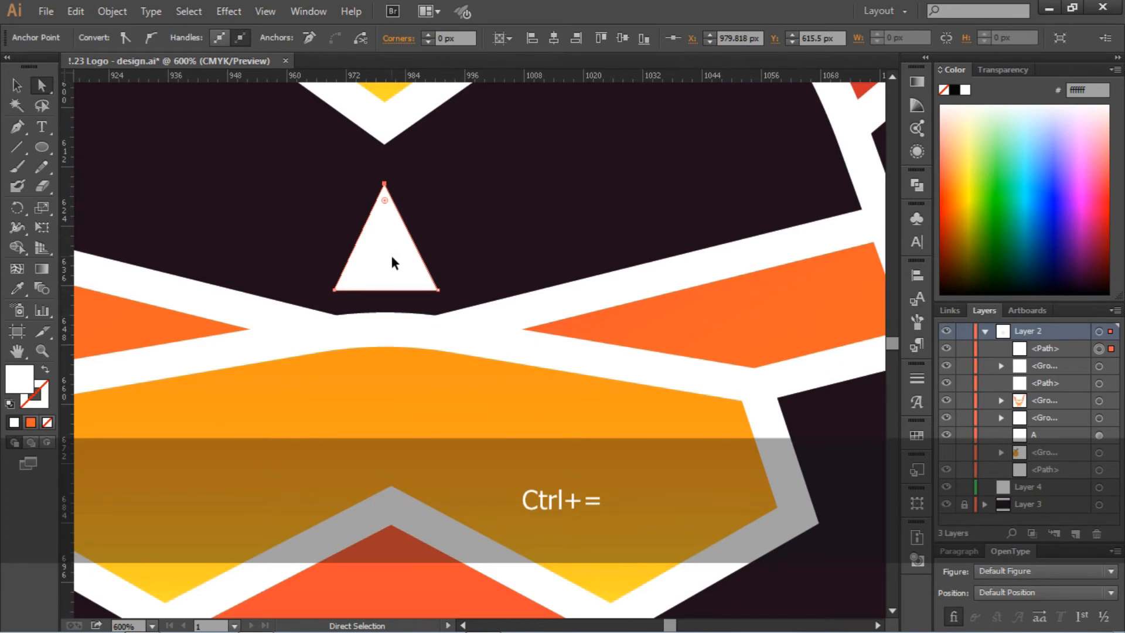
{"action": "left_click_drag", "start_coordinate": [392, 257], "coordinate": [397, 296]}
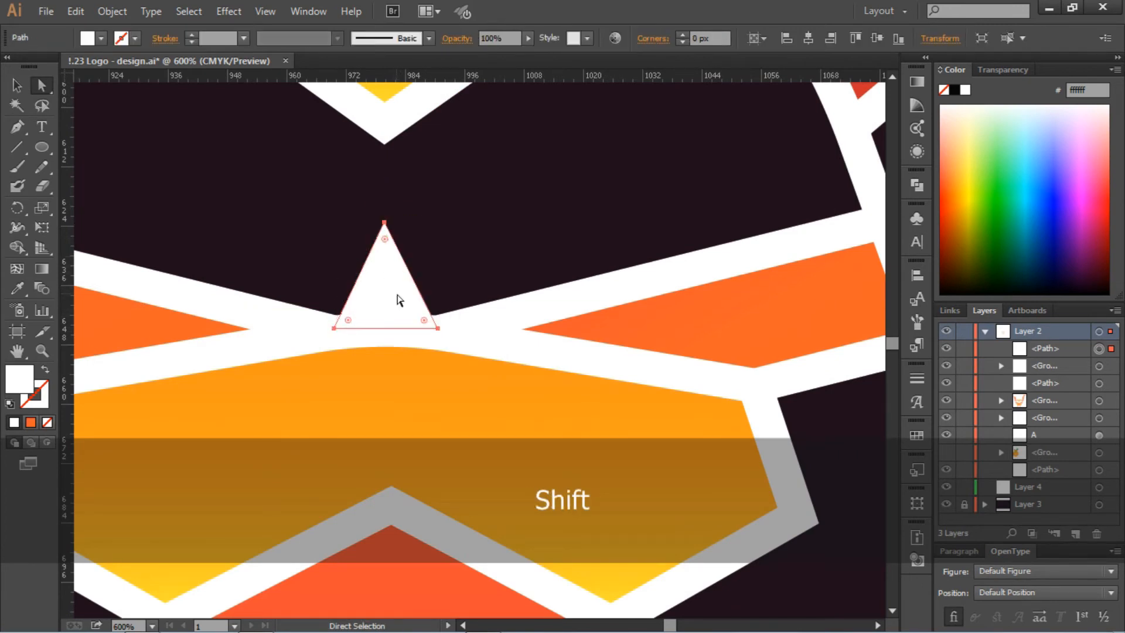
{"action": "left_click", "coordinate": [438, 247]}
{"action": "left_click", "coordinate": [407, 286]}
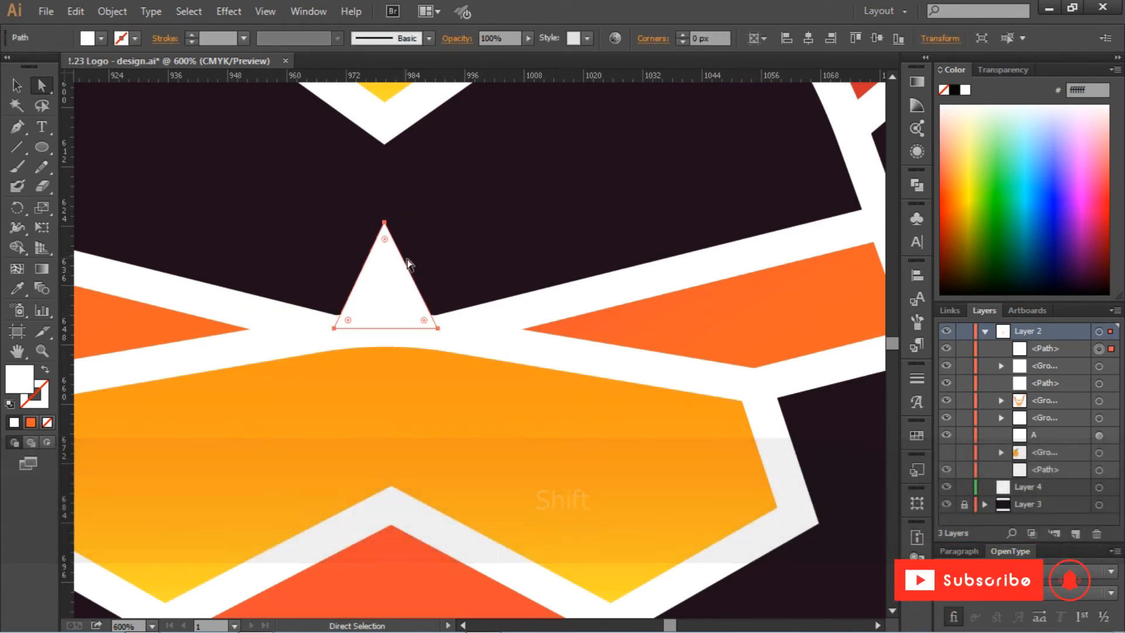
Enlarge the white triangle from its centre to about 26.6 × 27.2 px
{"action": "left_click", "coordinate": [16, 86]}
{"action": "left_click", "coordinate": [435, 281]}
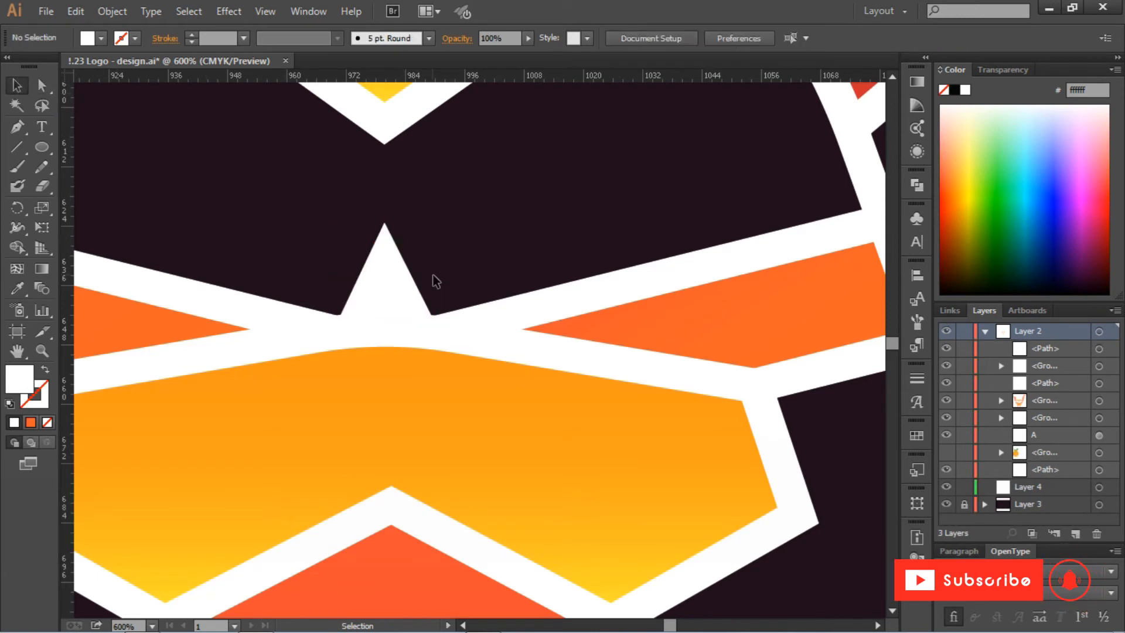
{"action": "left_click", "coordinate": [414, 285]}
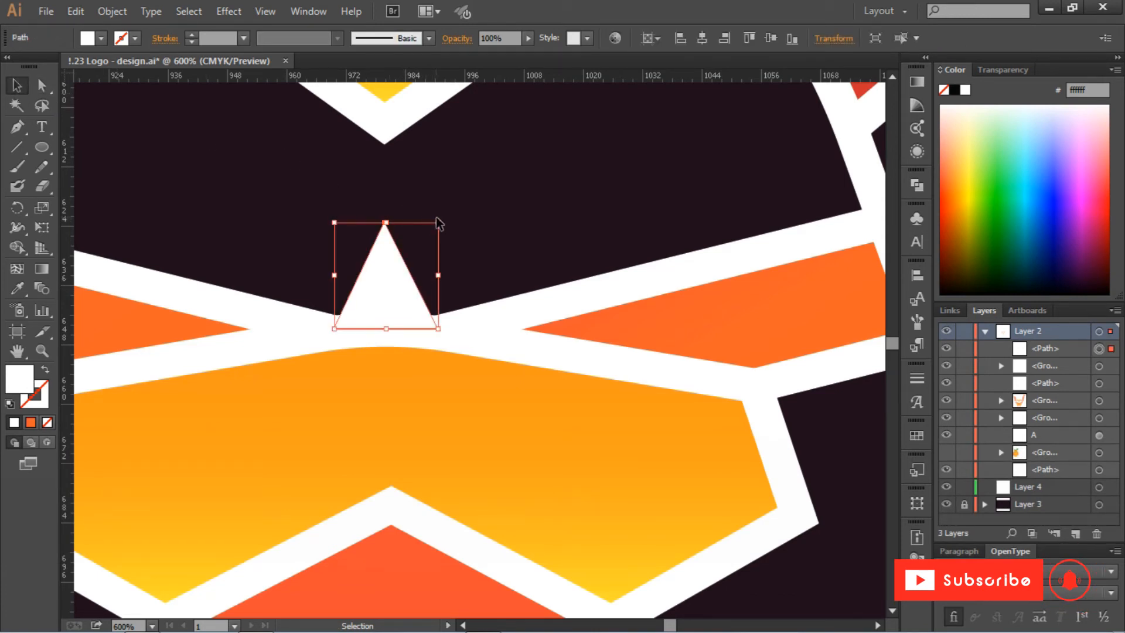
{"action": "left_click_drag", "start_coordinate": [438, 223], "coordinate": [457, 209]}
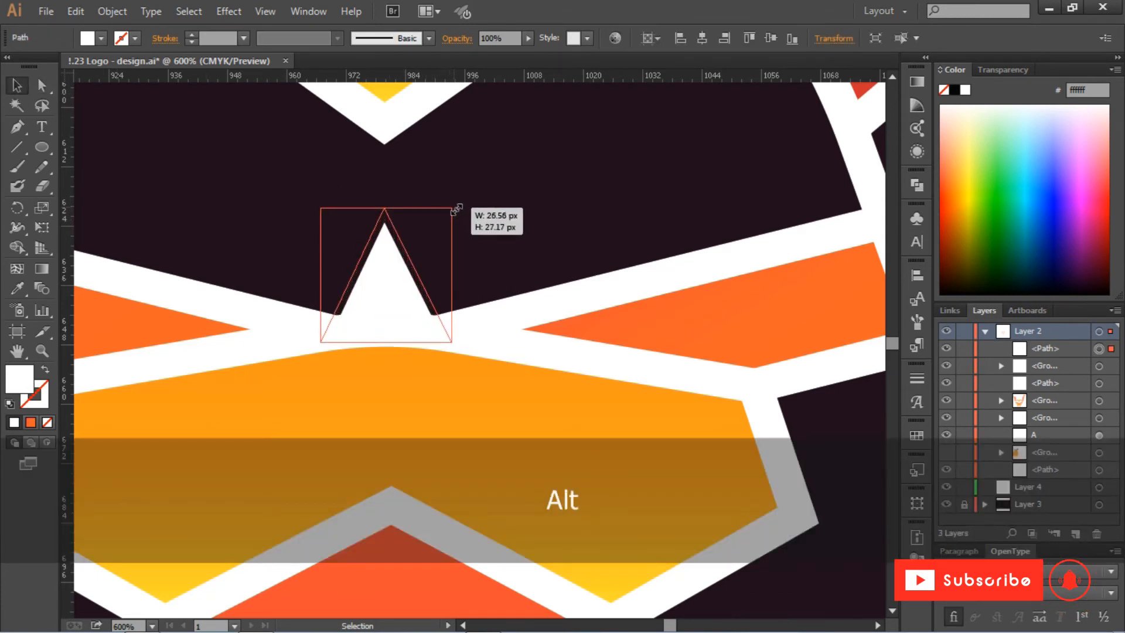
{"action": "left_click", "coordinate": [420, 265]}
Move the white triangle slightly up, align it horizontally with the centre of the head and deselect it
{"action": "mouse_move", "coordinate": [402, 268]}
{"action": "left_mouse_down"}
{"action": "mouse_move", "coordinate": [409, 205]}
{"action": "mouse_move", "coordinate": [409, 267]}
{"action": "left_mouse_up"}
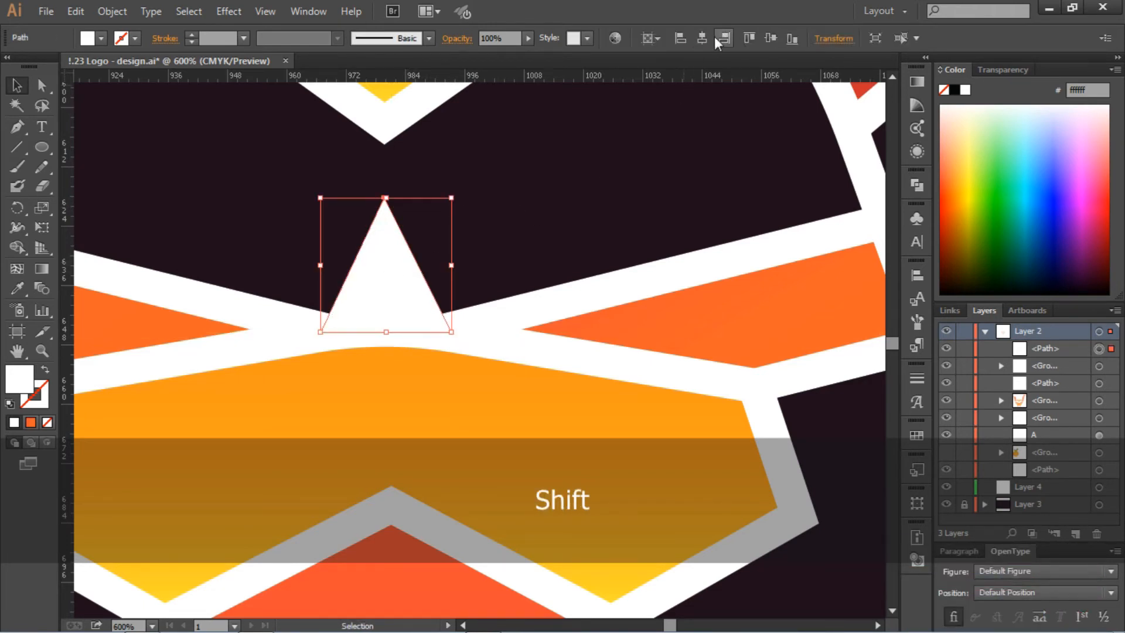
{"action": "left_click", "coordinate": [702, 38]}
{"action": "left_click_drag", "start_coordinate": [472, 281], "coordinate": [380, 281]}
{"action": "left_click", "coordinate": [386, 224]}
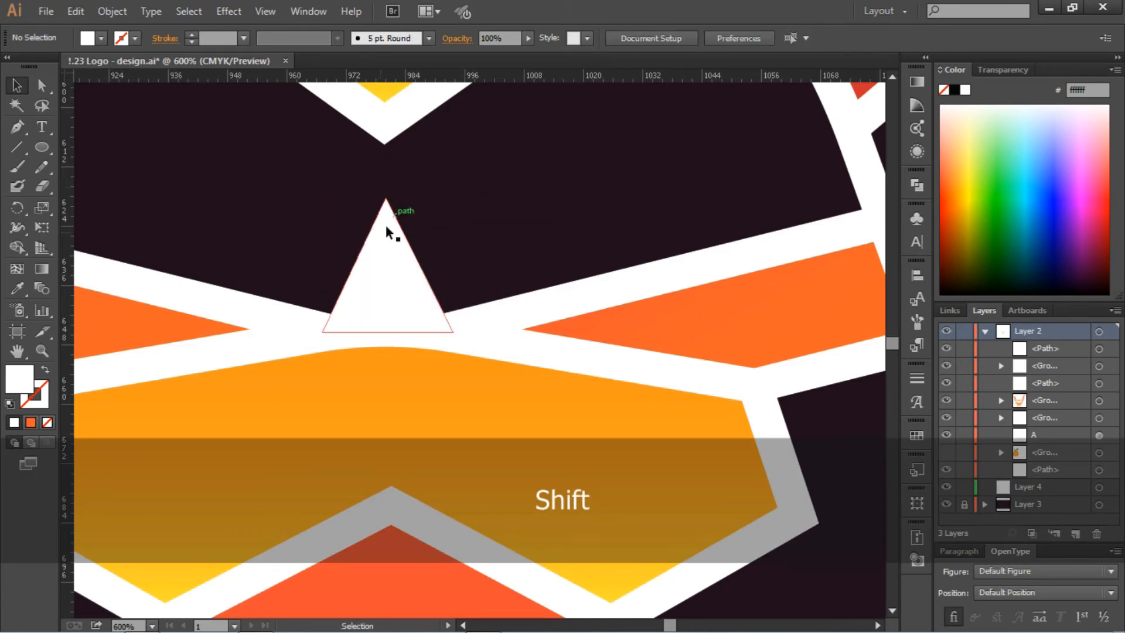
Try stretching the white triangle's apex straight up past the chevron's notch, to about Y 548.5 px
{"action": "scroll", "coordinate": [385, 262], "scroll_direction": "up", "scroll_amount": 3}
{"action": "key", "text": "ctrl+minus"}
{"action": "scroll", "coordinate": [388, 254], "scroll_direction": "up", "scroll_amount": 4}
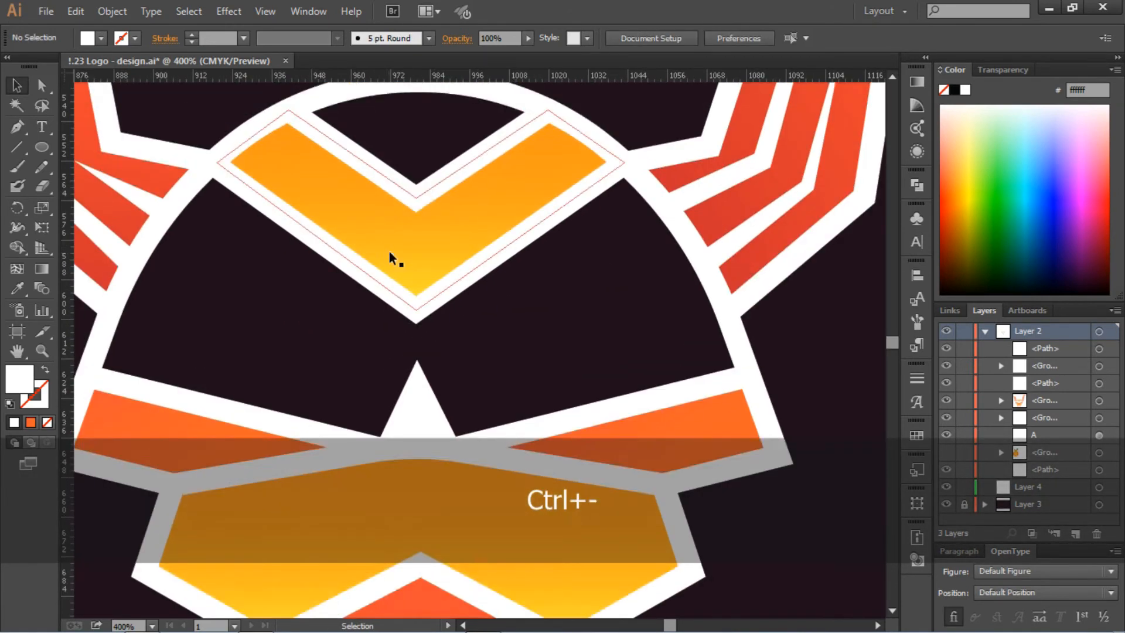
{"action": "key", "text": "ctrl+minus"}
{"action": "key", "text": "ctrl+minus"}
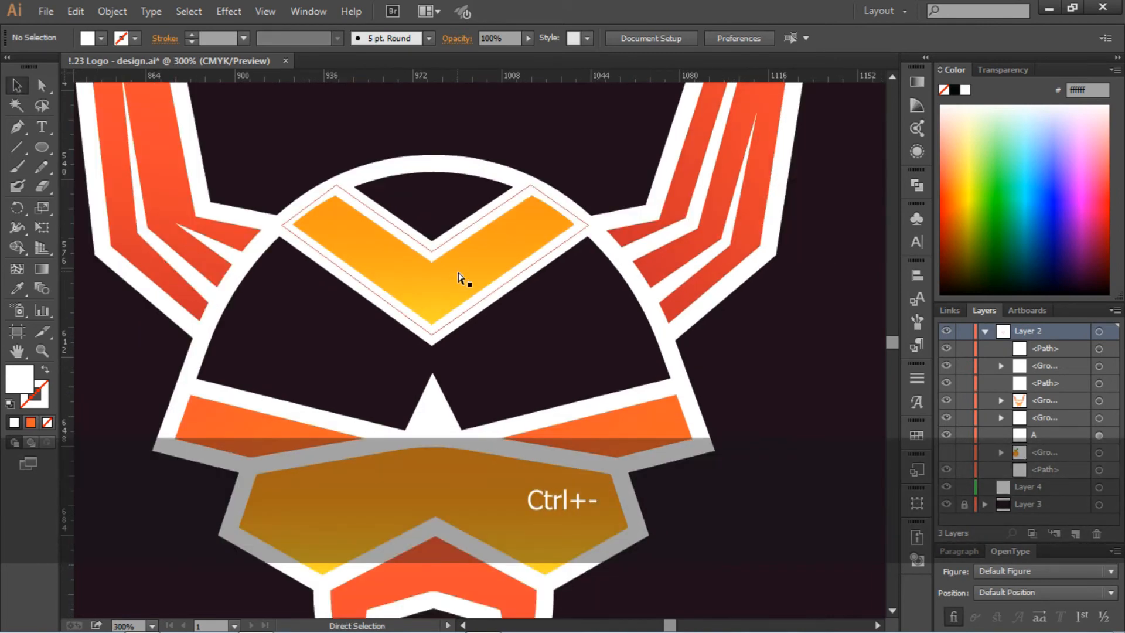
{"action": "key", "text": "a"}
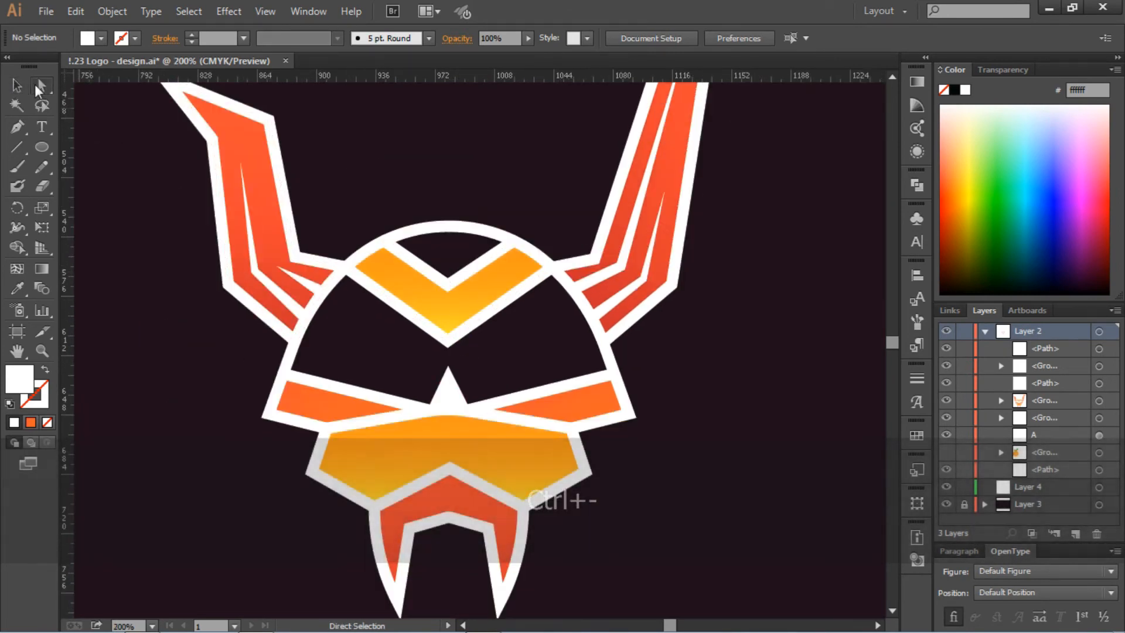
{"action": "left_click_drag", "start_coordinate": [449, 369], "coordinate": [451, 256]}
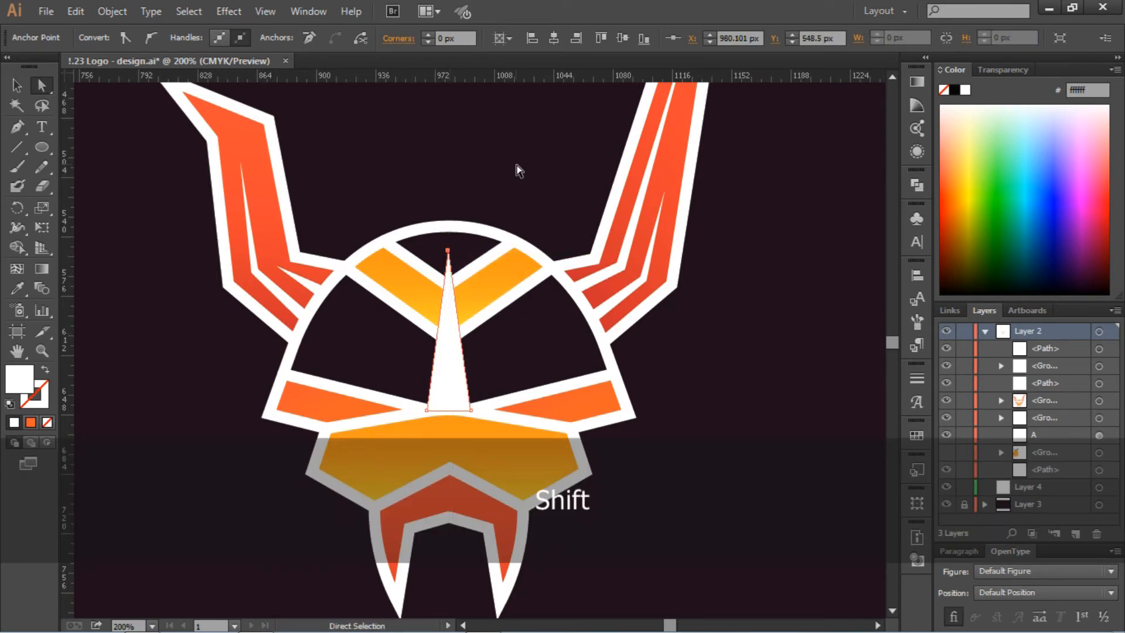
{"action": "left_click", "coordinate": [516, 169]}
{"action": "key", "text": "ctrl+0"}
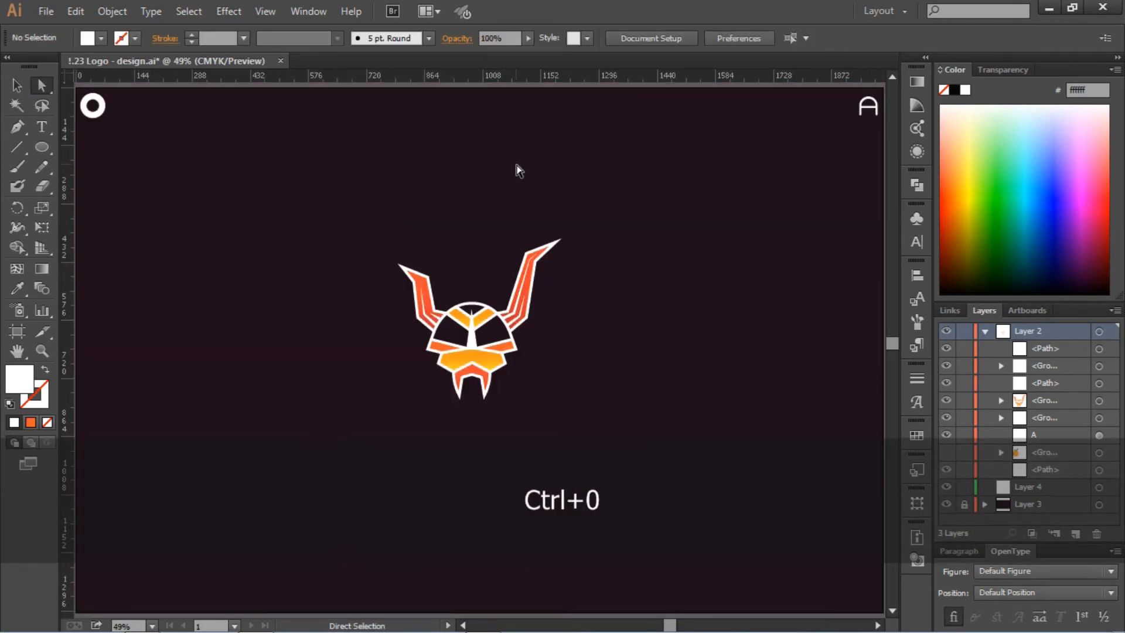
Try lowering the white triangle's apex to the chevron's bottom tip, at about Y 603.3 px
{"action": "key", "text": "ctrl"}
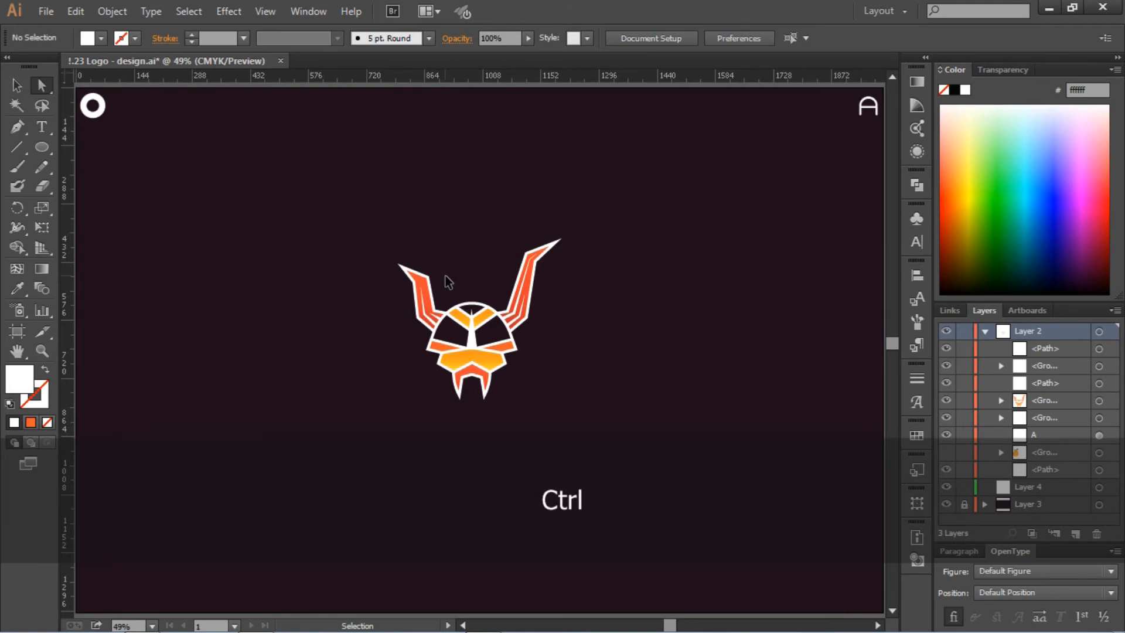
{"action": "key", "text": "ctrl+equal"}
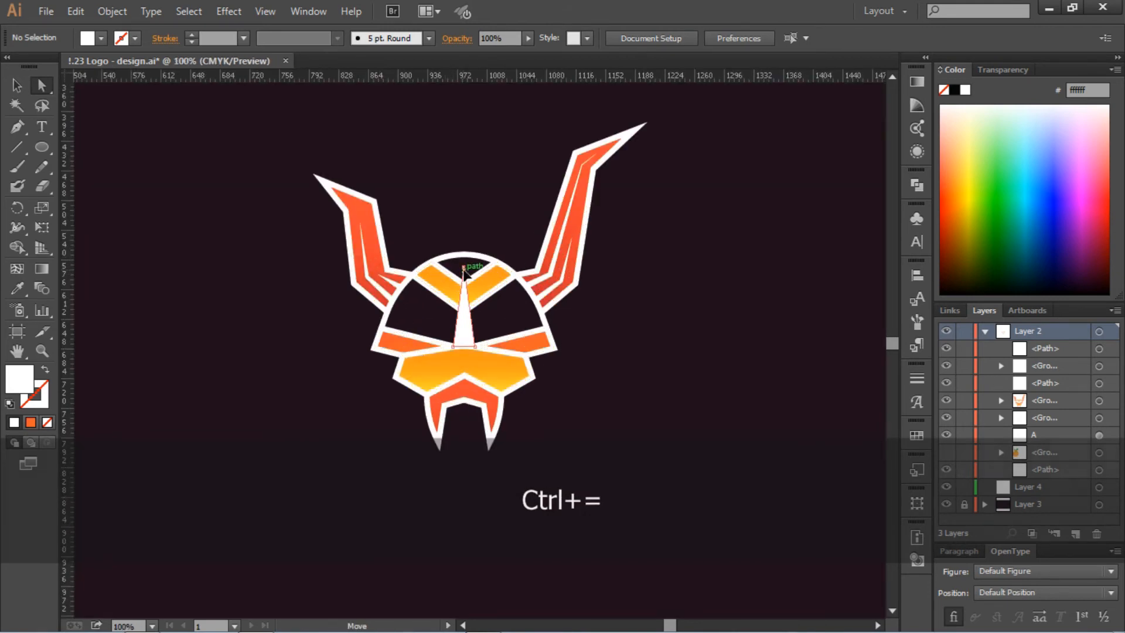
{"action": "left_click_drag", "start_coordinate": [462, 273], "coordinate": [467, 317]}
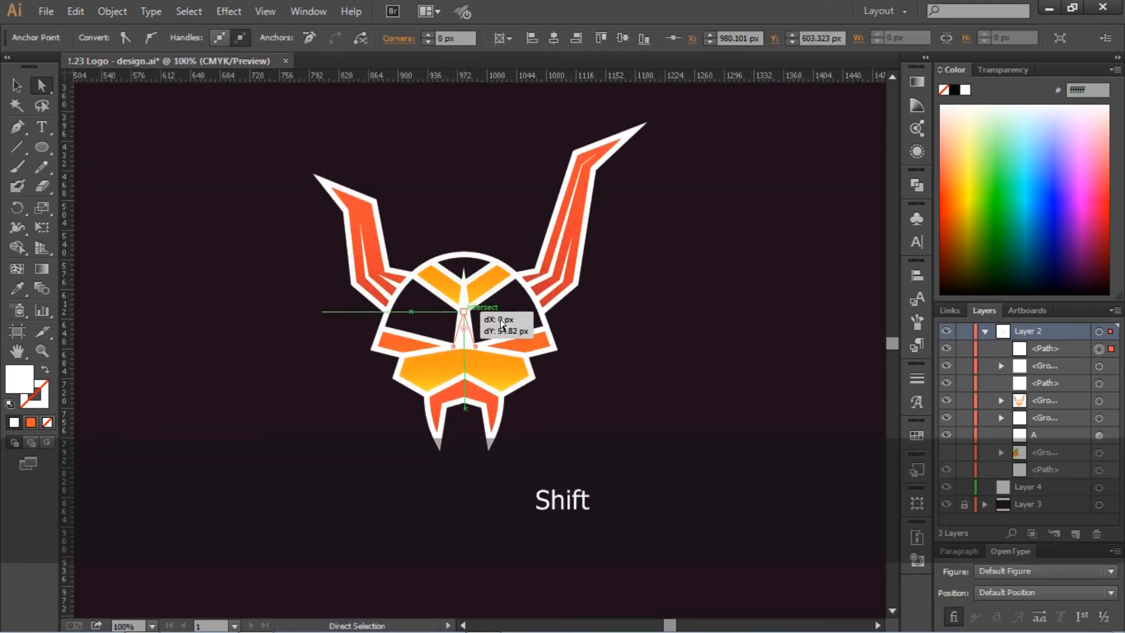
{"action": "left_click", "coordinate": [502, 324]}
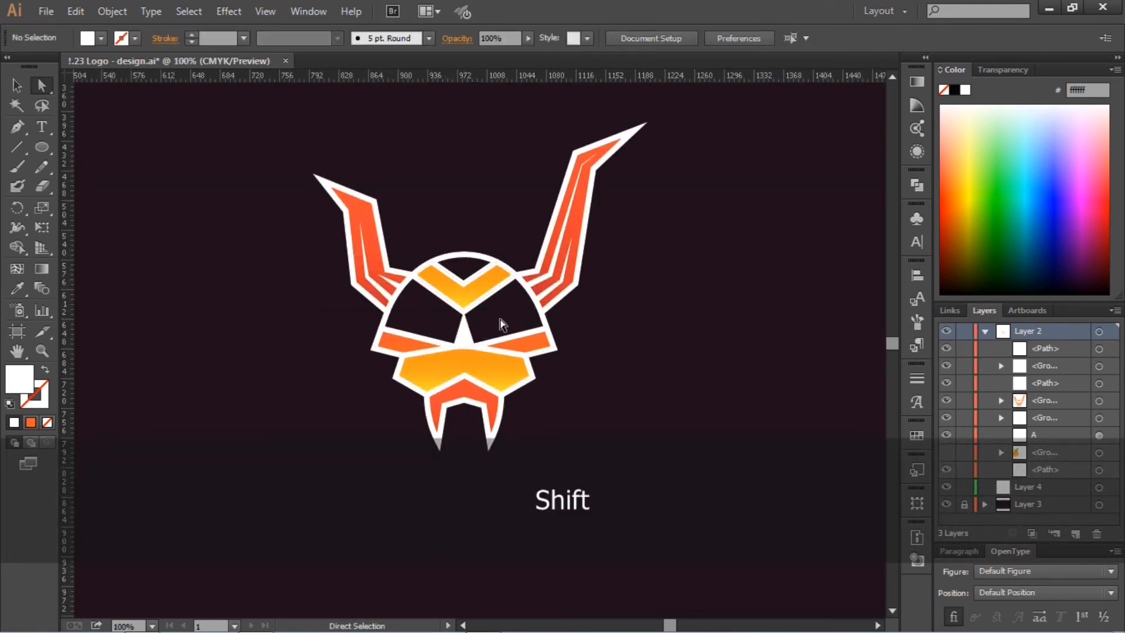
Raise the white triangle's apex to the inner notch of the chevron so it splits the yellow panel, and deselect it
{"action": "left_click", "coordinate": [463, 312]}
{"action": "left_click_drag", "start_coordinate": [464, 311], "coordinate": [464, 285]}
{"action": "left_click", "coordinate": [515, 343]}
{"action": "left_click", "coordinate": [629, 340]}
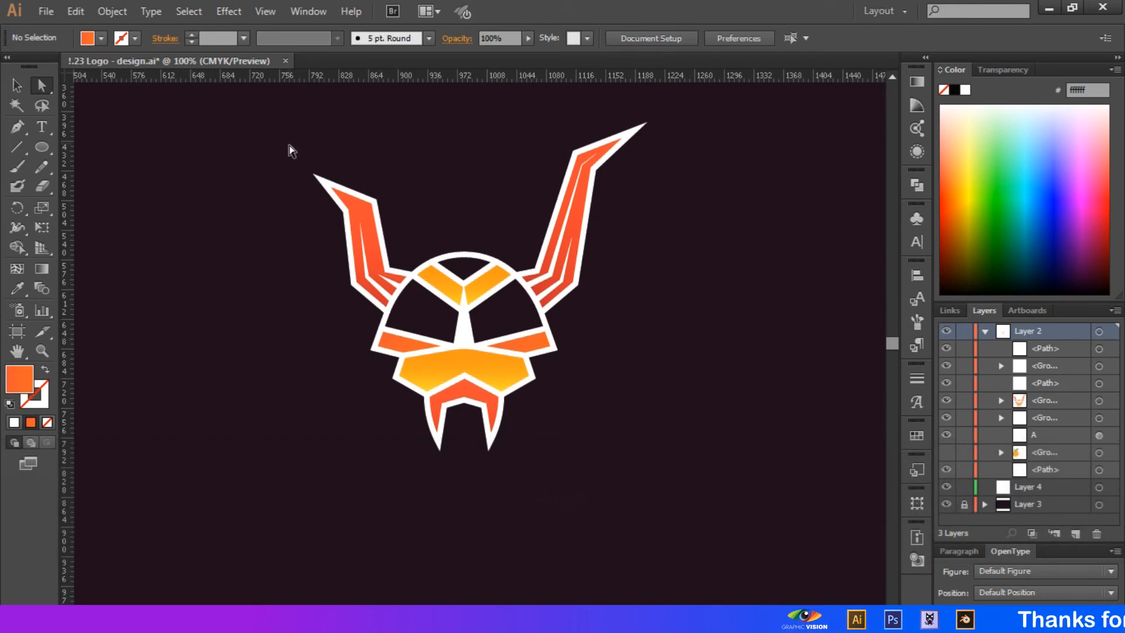
Group the white nose triangle with the rest of the horned head and deselect the group
{"action": "left_click_drag", "start_coordinate": [291, 150], "coordinate": [639, 494]}
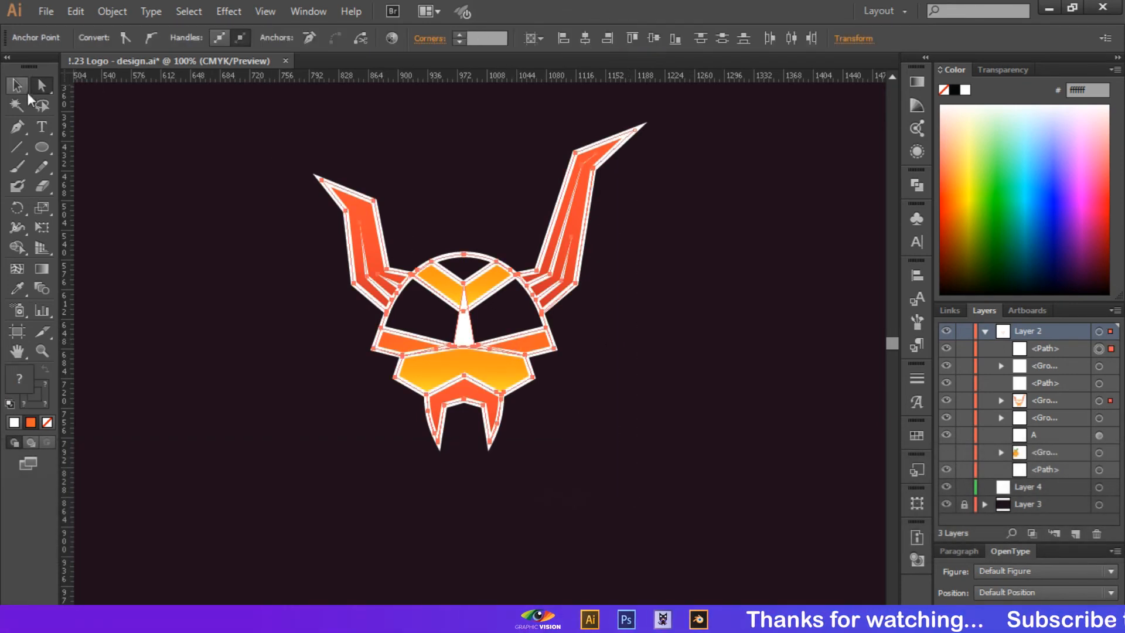
{"action": "left_click", "coordinate": [17, 85]}
{"action": "left_click_drag", "start_coordinate": [245, 115], "coordinate": [646, 475]}
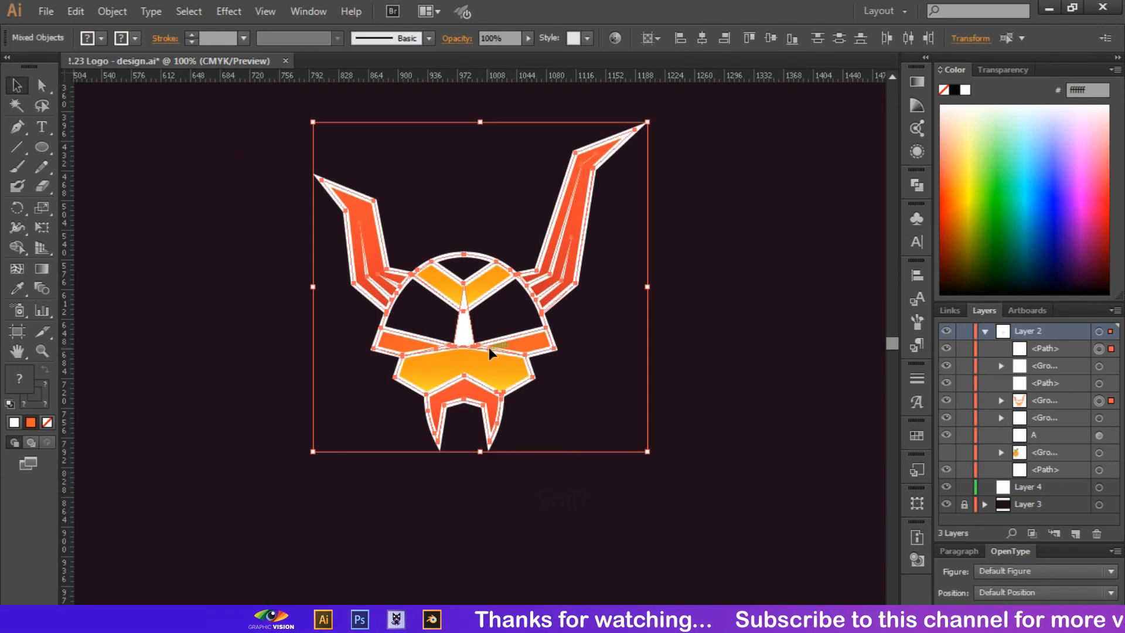
{"action": "right_click", "coordinate": [489, 371]}
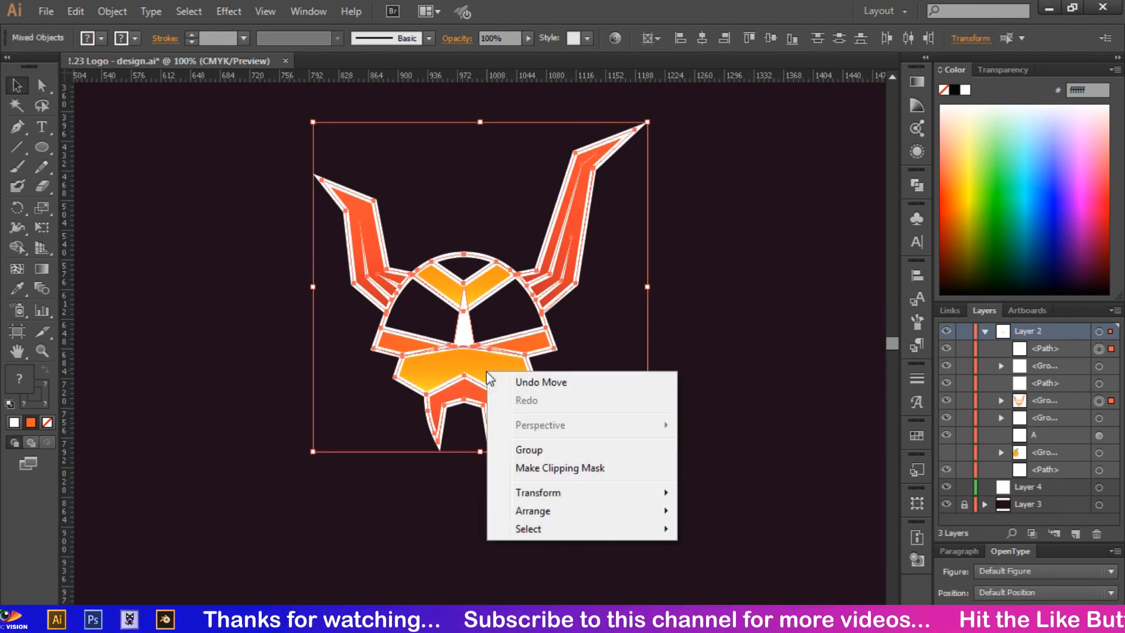
{"action": "left_click", "coordinate": [538, 450]}
{"action": "left_click", "coordinate": [164, 301]}
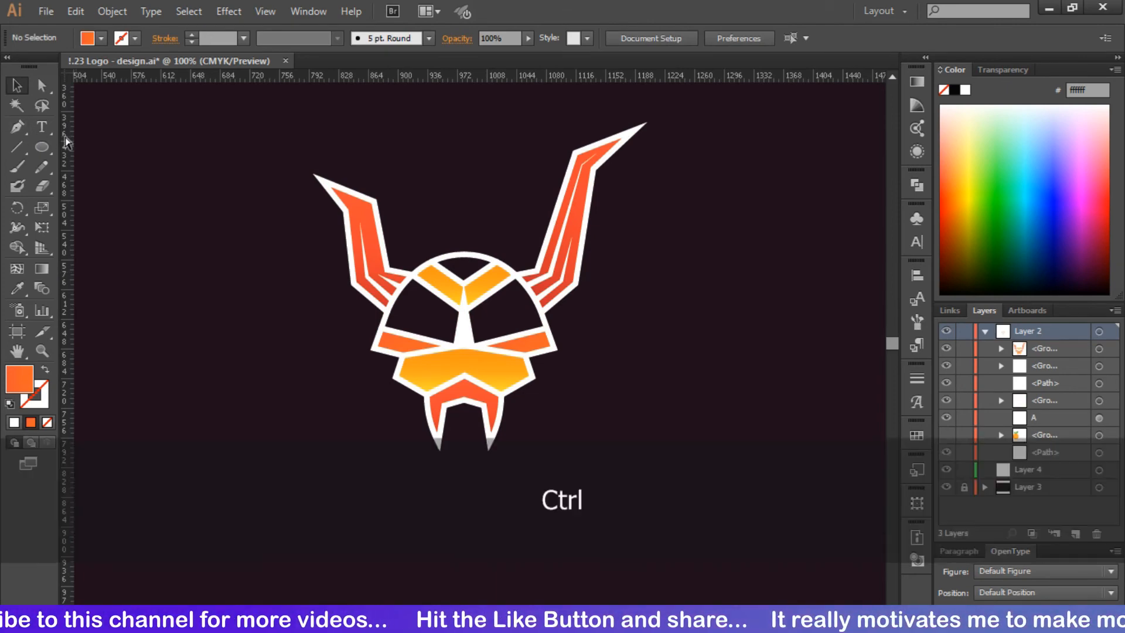
Create a three-sided polygon with a 50 px radius and narrow it into an orange spike centred above the head, between the horns
{"action": "key", "text": "ctrl+equal"}
{"action": "key", "text": "ctrl+equal"}
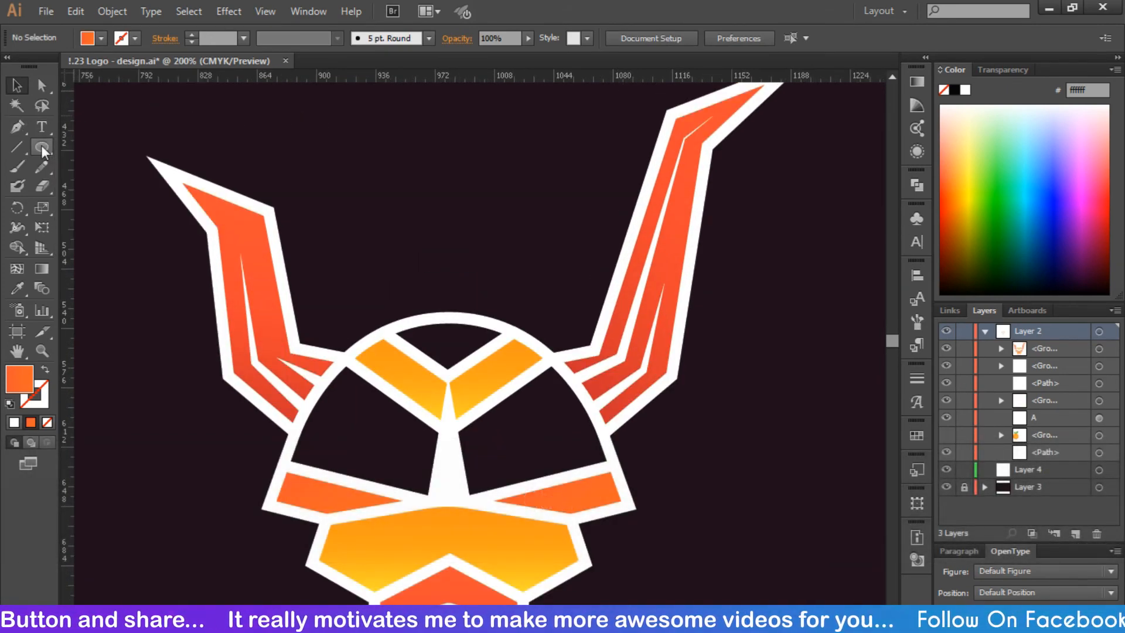
{"action": "left_click_drag", "start_coordinate": [41, 146], "coordinate": [96, 205]}
{"action": "left_click", "coordinate": [372, 237]}
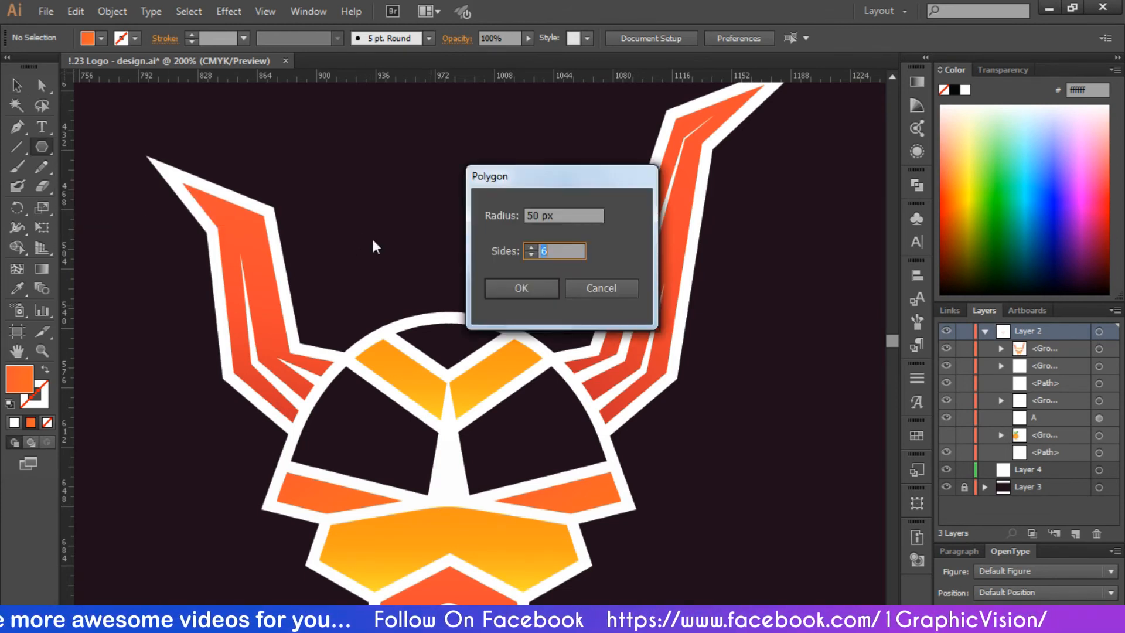
{"action": "type", "text": "3"}
{"action": "left_click", "coordinate": [521, 287]}
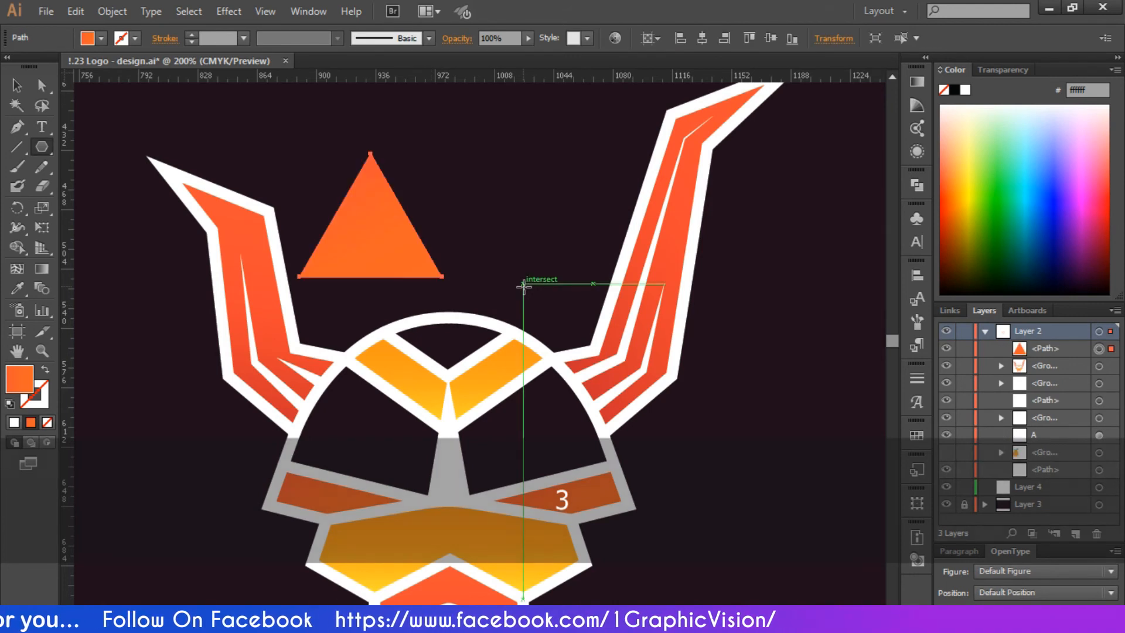
{"action": "key", "text": "v"}
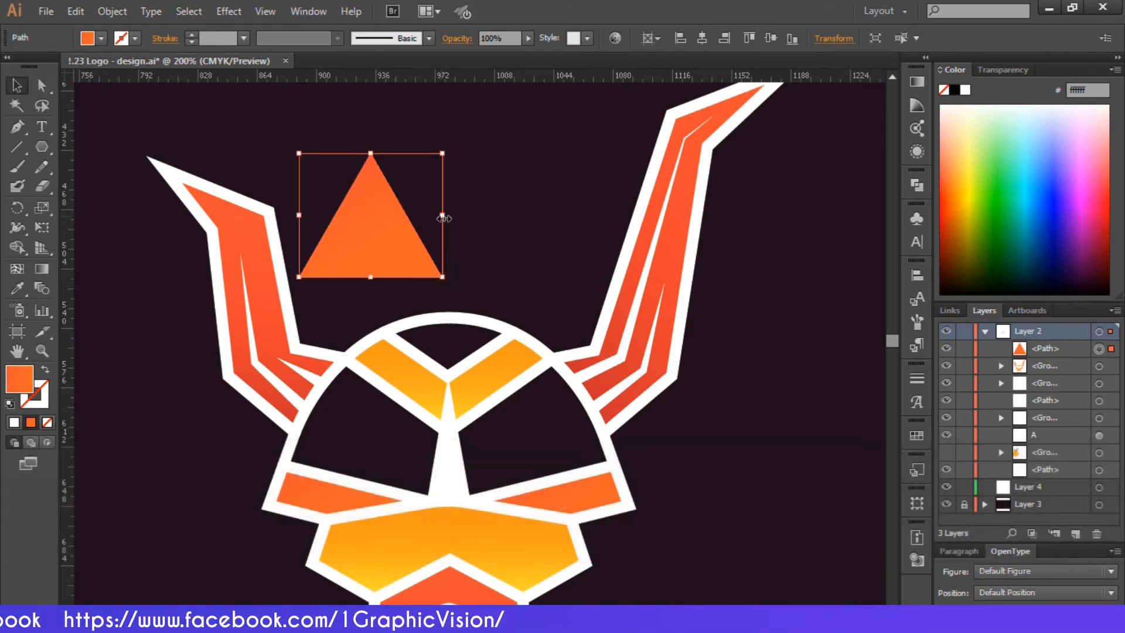
{"action": "left_click_drag", "start_coordinate": [443, 218], "coordinate": [443, 268]}
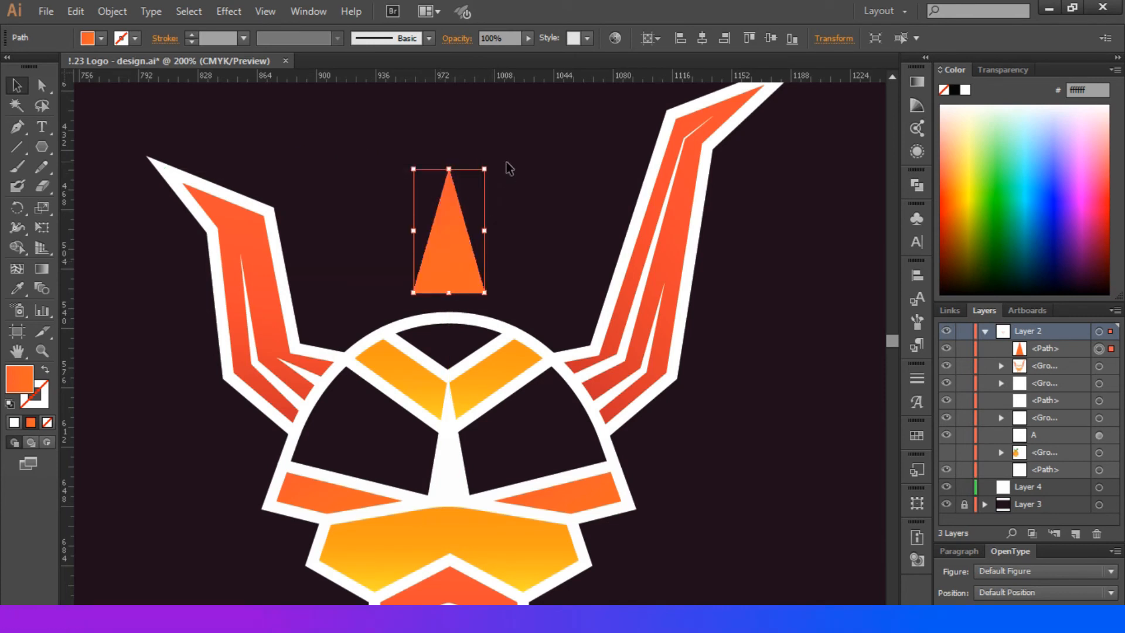
Scale down the orange spike and place it centred on the crown of the head's dome
{"action": "left_click_drag", "start_coordinate": [484, 169], "coordinate": [487, 203]}
{"action": "left_click", "coordinate": [487, 220]}
{"action": "left_click_drag", "start_coordinate": [451, 242], "coordinate": [447, 302]}
{"action": "key", "text": "ctrl+equal"}
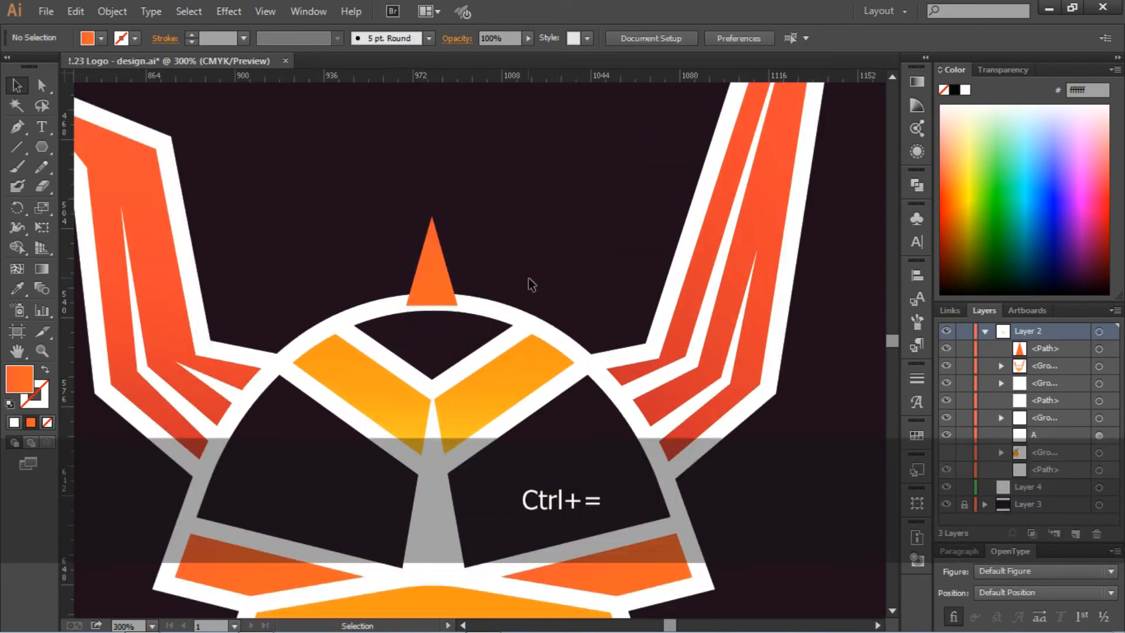
Send the orange spike backward so its base sits behind the dome's white outline, and deselect it
{"action": "scroll", "coordinate": [529, 280], "scroll_direction": "down", "scroll_amount": 2}
{"action": "left_click", "coordinate": [436, 201]}
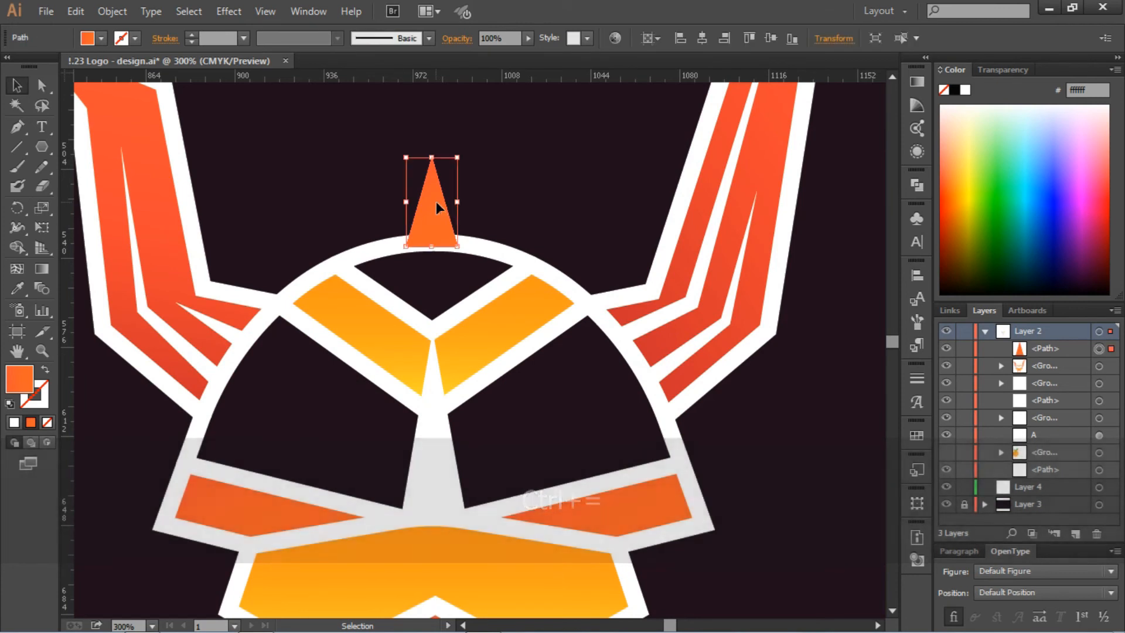
{"action": "key", "text": "ctrl+bracketleft"}
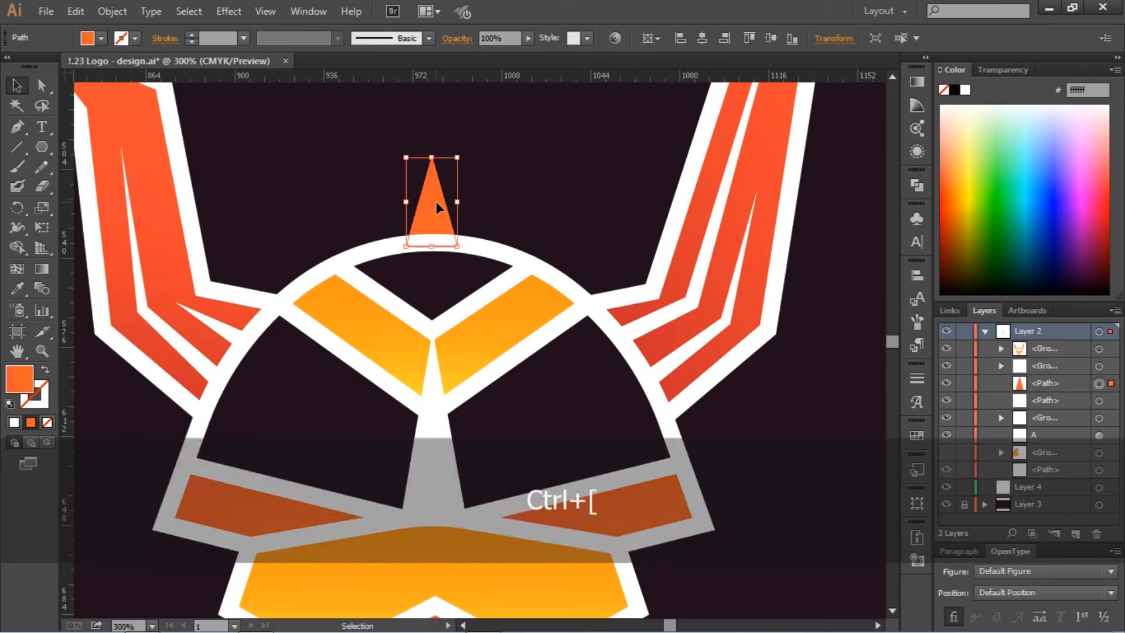
{"action": "left_click", "coordinate": [469, 210]}
Duplicate the orange spike on both sides of the original and rotate the two copies outward so the three fan out
{"action": "left_click", "coordinate": [438, 212]}
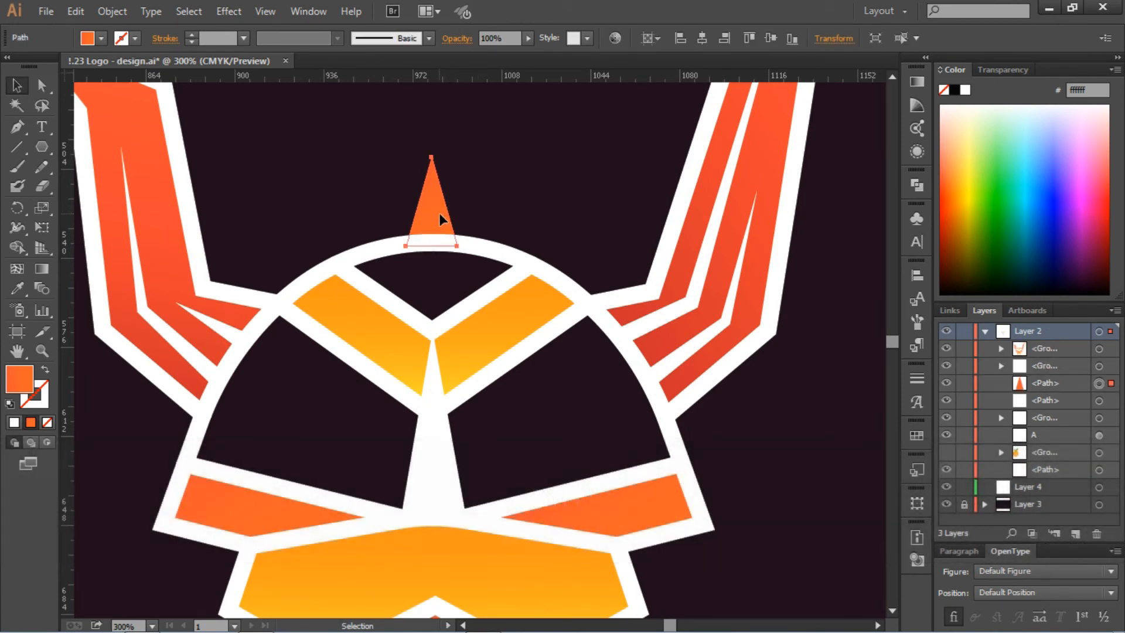
{"action": "left_click_drag", "start_coordinate": [435, 210], "coordinate": [386, 210]}
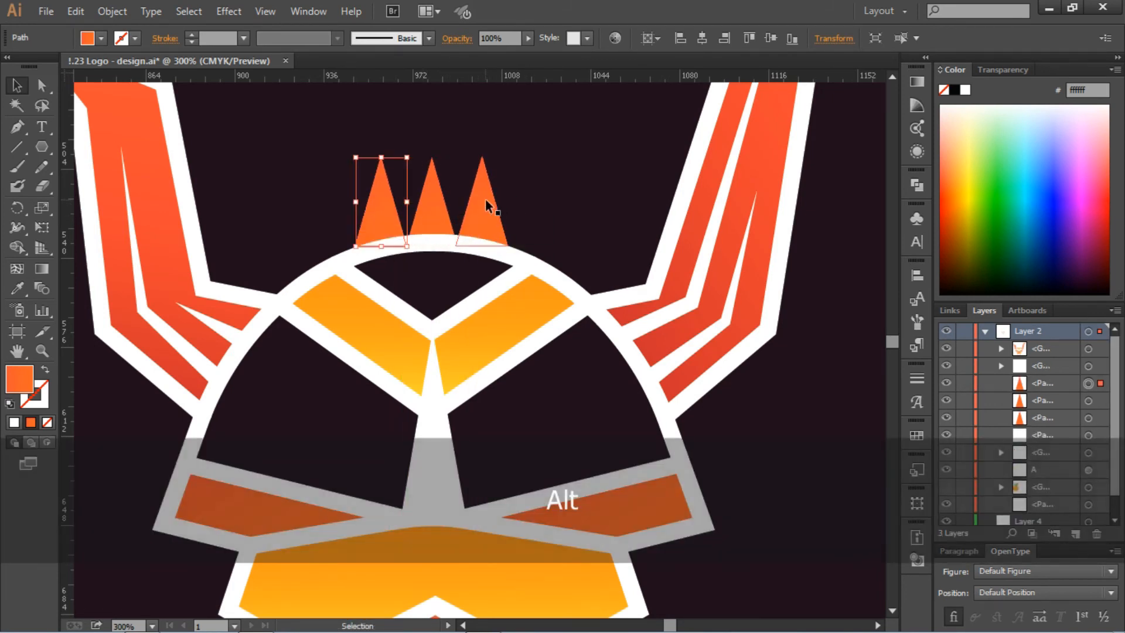
{"action": "left_click", "coordinate": [486, 205]}
{"action": "left_click_drag", "start_coordinate": [520, 157], "coordinate": [549, 210]}
{"action": "left_click", "coordinate": [381, 202]}
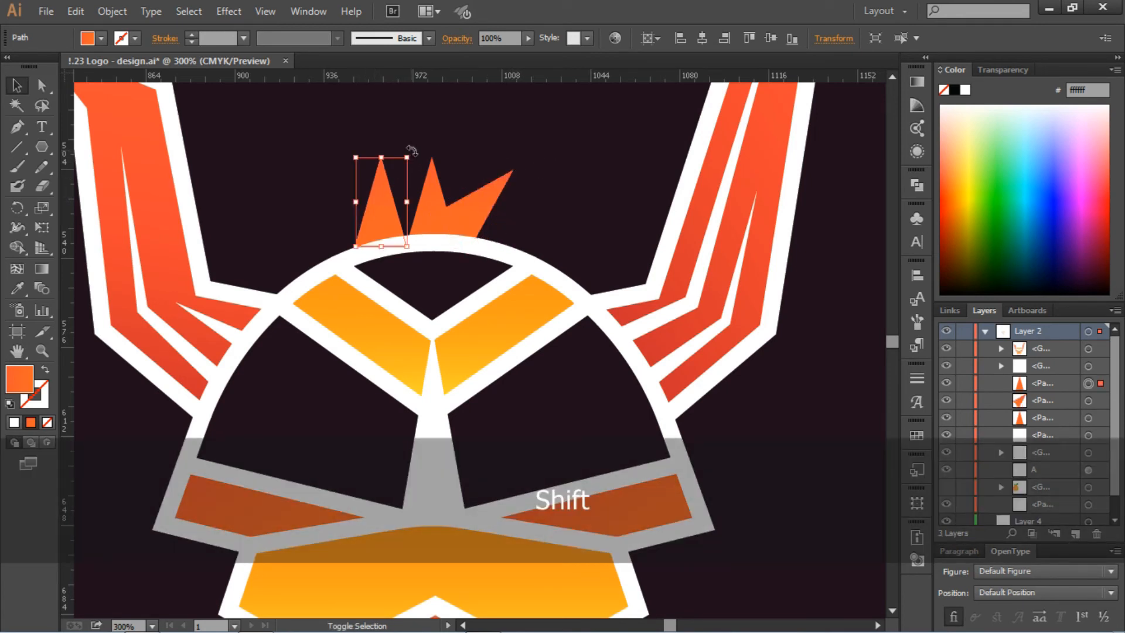
{"action": "left_click_drag", "start_coordinate": [412, 151], "coordinate": [364, 122]}
{"action": "left_click", "coordinate": [566, 175]}
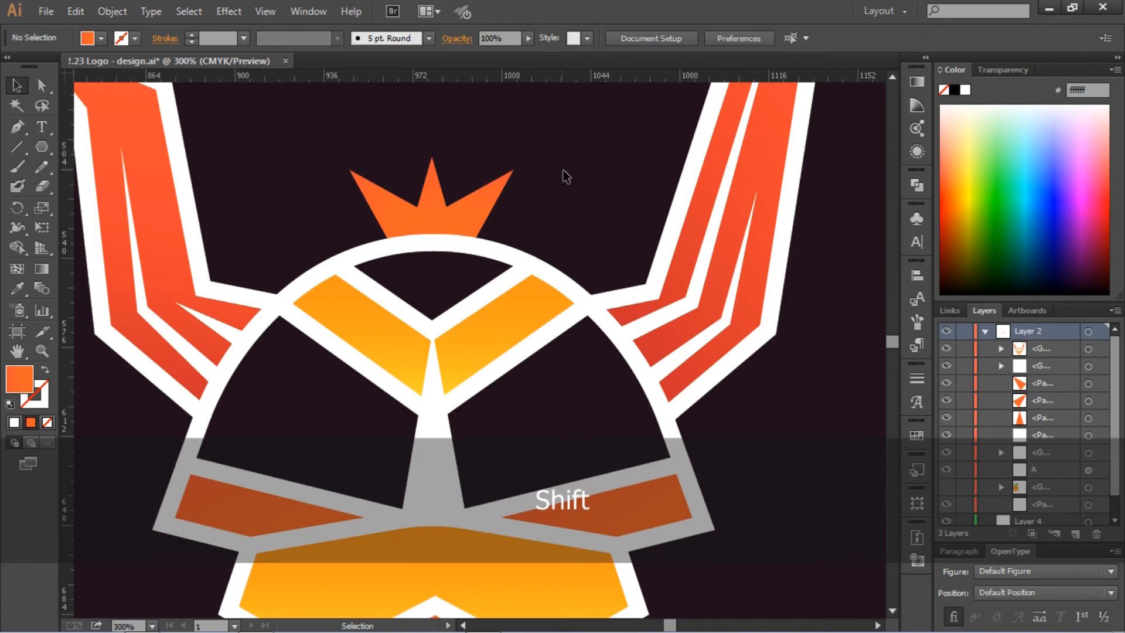
{"action": "left_click", "coordinate": [497, 205], "text": "shift"}
{"action": "left_click_drag", "start_coordinate": [482, 217], "coordinate": [567, 214]}
{"action": "key", "text": "ctrl"}
{"action": "key", "text": "ctrl+z"}
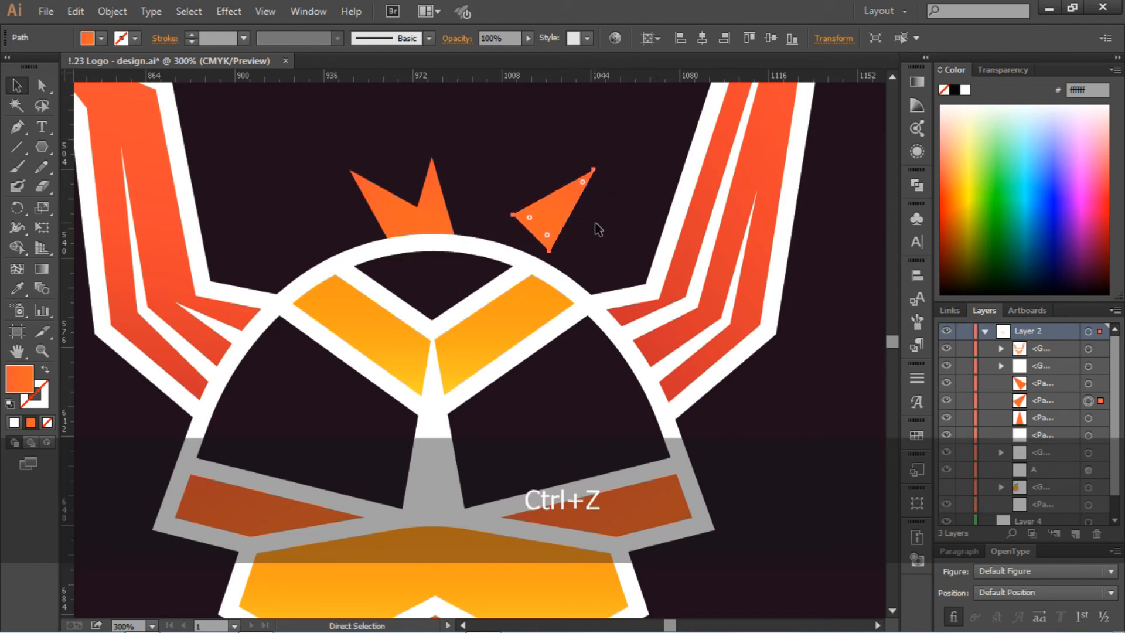
{"action": "left_click", "coordinate": [578, 192]}
Scale down the two outer spikes together so they are shorter than the central spike, and deselect them
{"action": "left_click", "coordinate": [496, 197]}
{"action": "left_click", "coordinate": [387, 202], "text": "shift"}
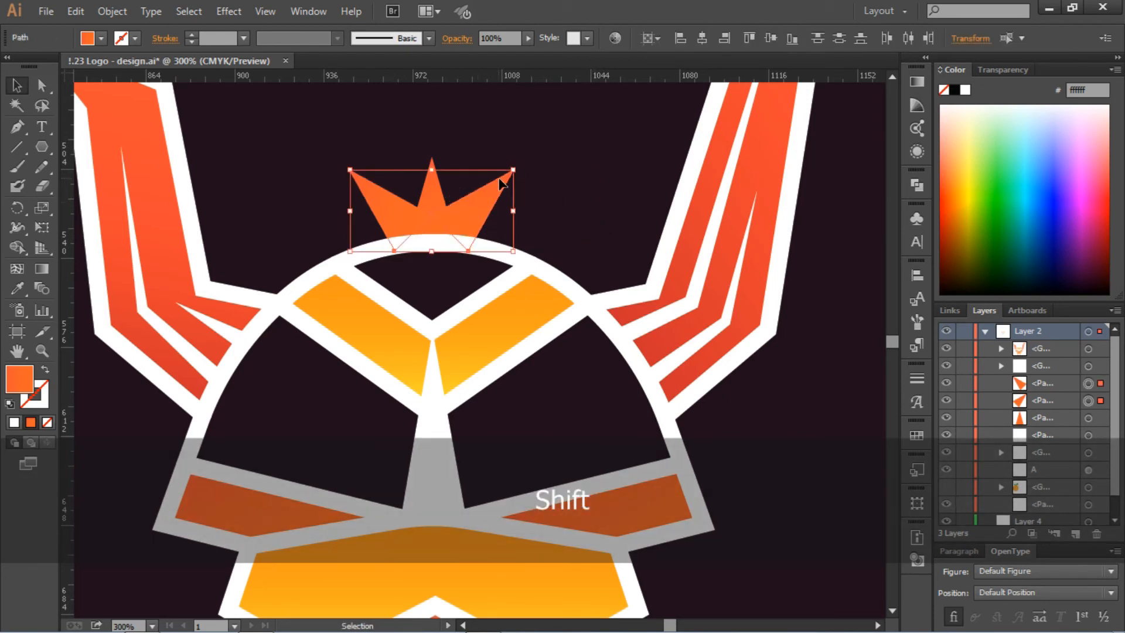
{"action": "left_click_drag", "start_coordinate": [513, 170], "coordinate": [469, 219]}
{"action": "key", "text": "alt"}
{"action": "left_click", "coordinate": [560, 204]}
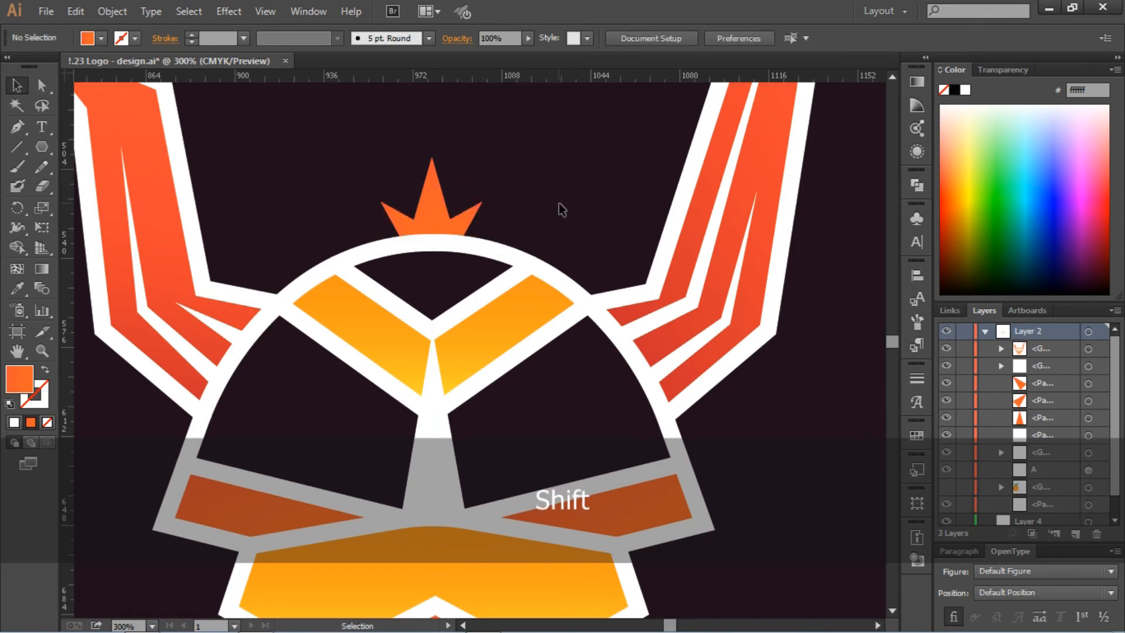
Group the three orange spikes and unite them into a single crown shape with Pathfinder, leaving it deselected
{"action": "key", "text": "ctrl+minus"}
{"action": "key", "text": "ctrl+minus"}
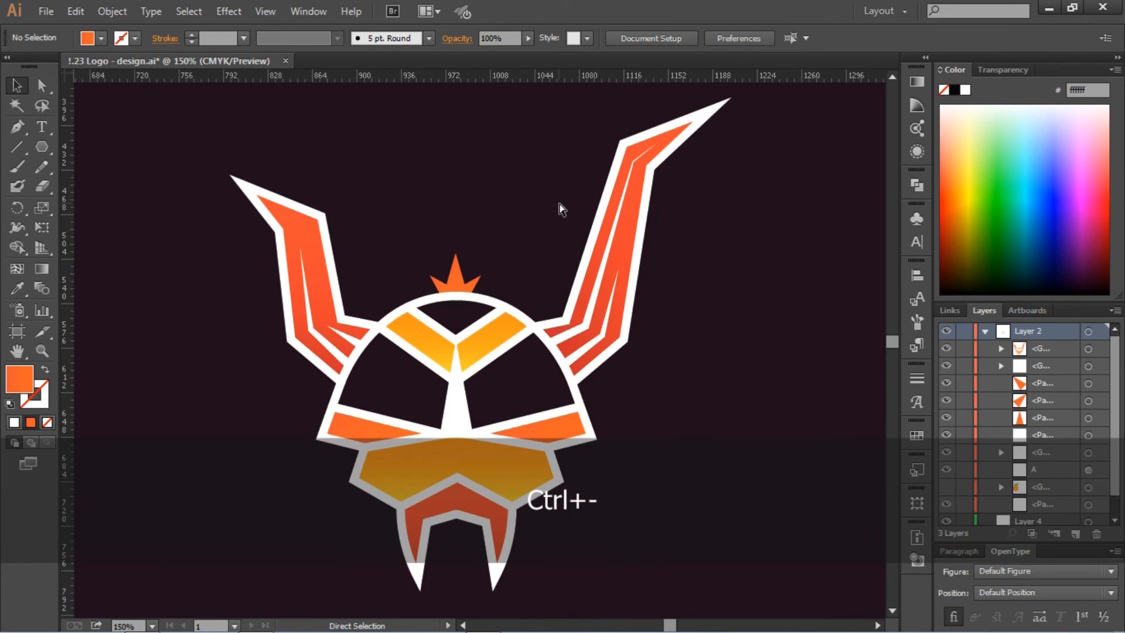
{"action": "key", "text": "ctrl+minus"}
{"action": "key", "text": "ctrl+equal"}
{"action": "key", "text": "ctrl+equal"}
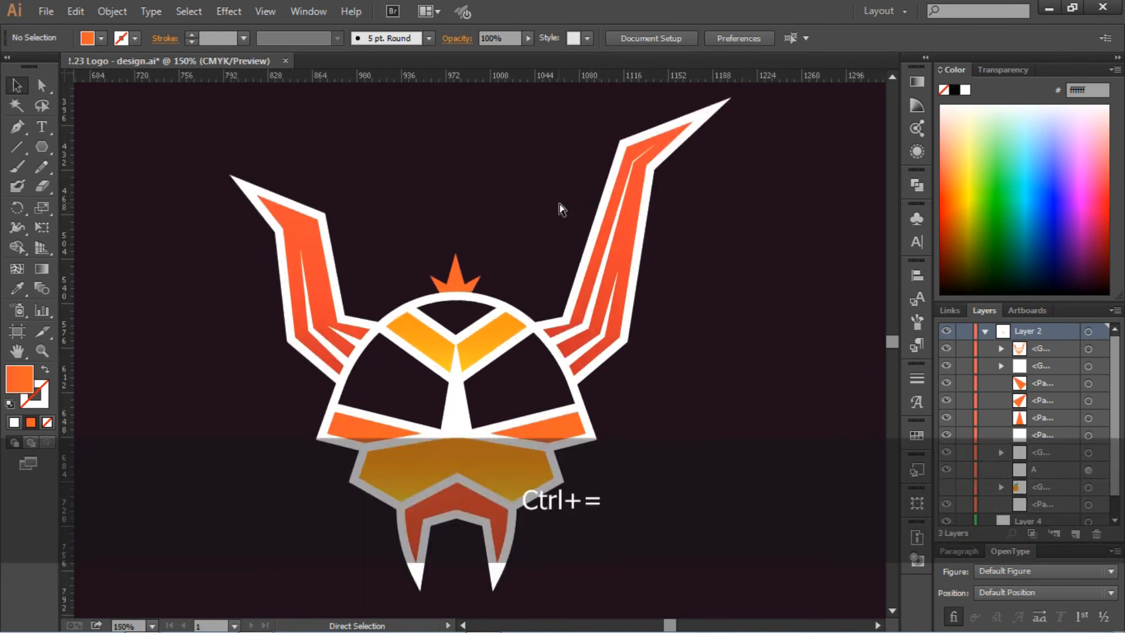
{"action": "left_click_drag", "start_coordinate": [387, 198], "coordinate": [497, 267]}
{"action": "right_click", "coordinate": [455, 254]}
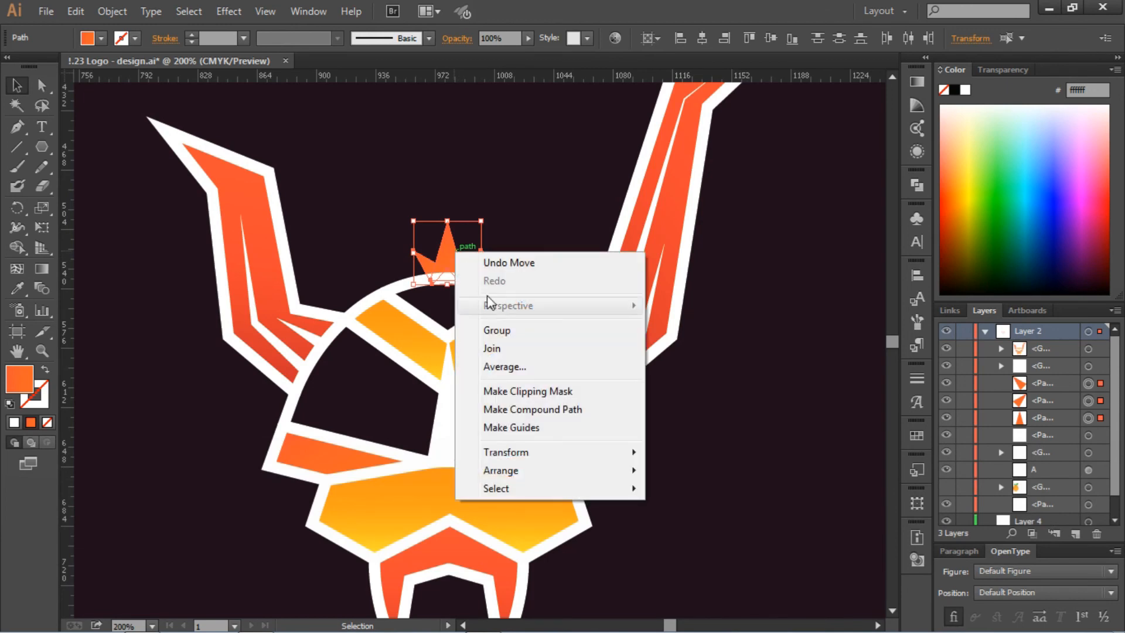
{"action": "left_click", "coordinate": [500, 328]}
{"action": "left_click", "coordinate": [916, 186]}
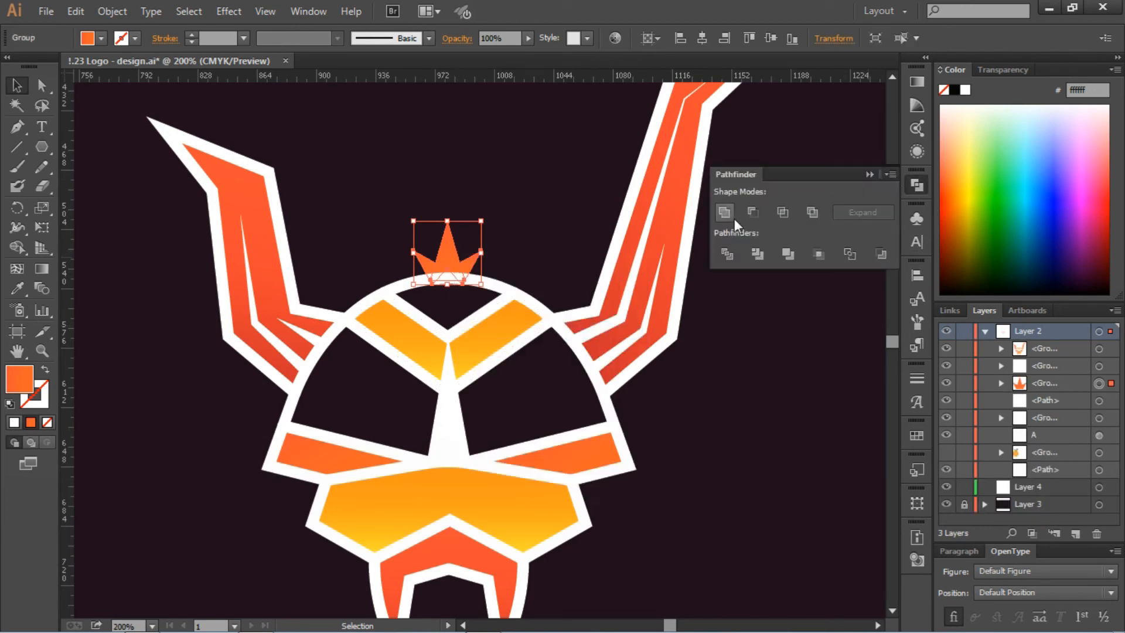
{"action": "left_click", "coordinate": [664, 294]}
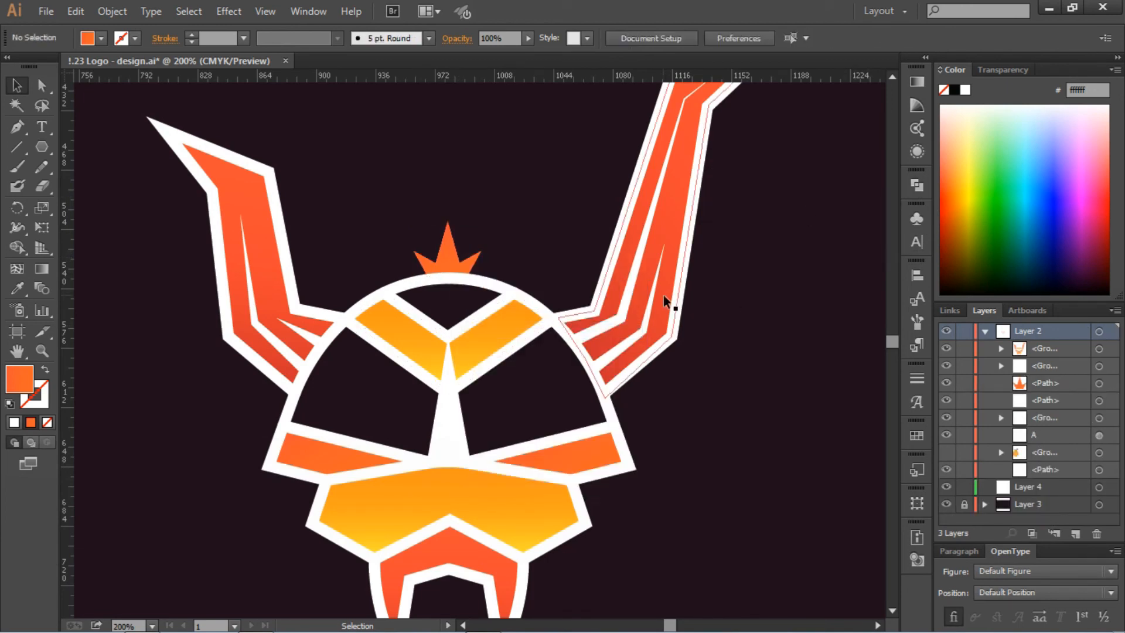
Copy the yellow-orange gradient from the wide muzzle panel onto the crown with the Eyedropper and deselect it
{"action": "left_click", "coordinate": [439, 250]}
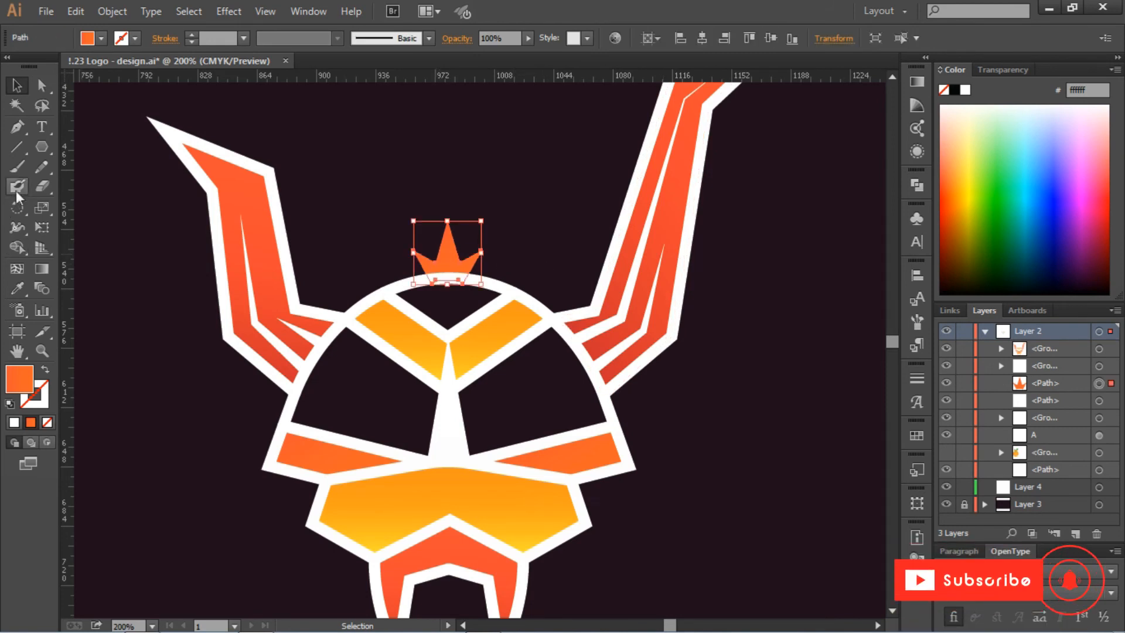
{"action": "left_click", "coordinate": [21, 287]}
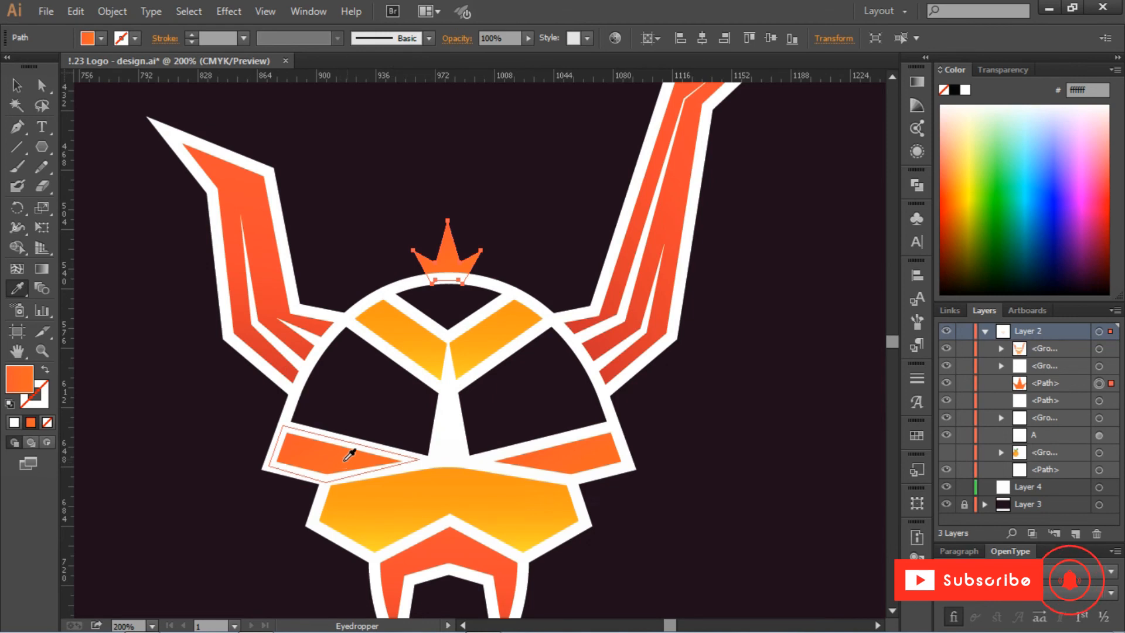
{"action": "left_click", "coordinate": [469, 482]}
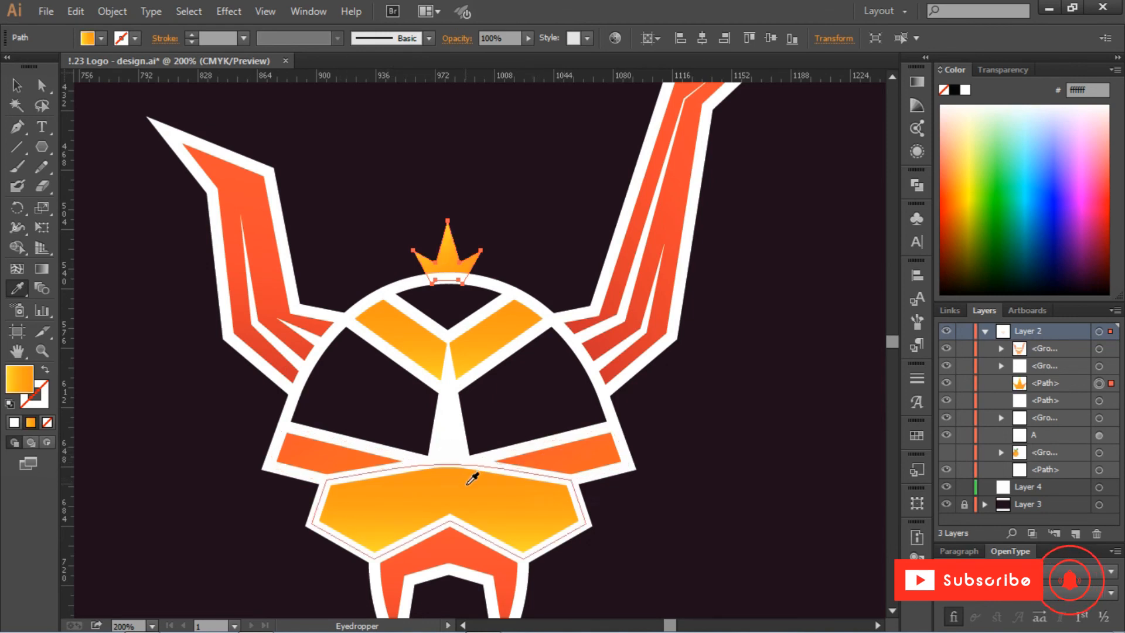
{"action": "key", "text": "v"}
{"action": "left_click", "coordinate": [409, 124]}
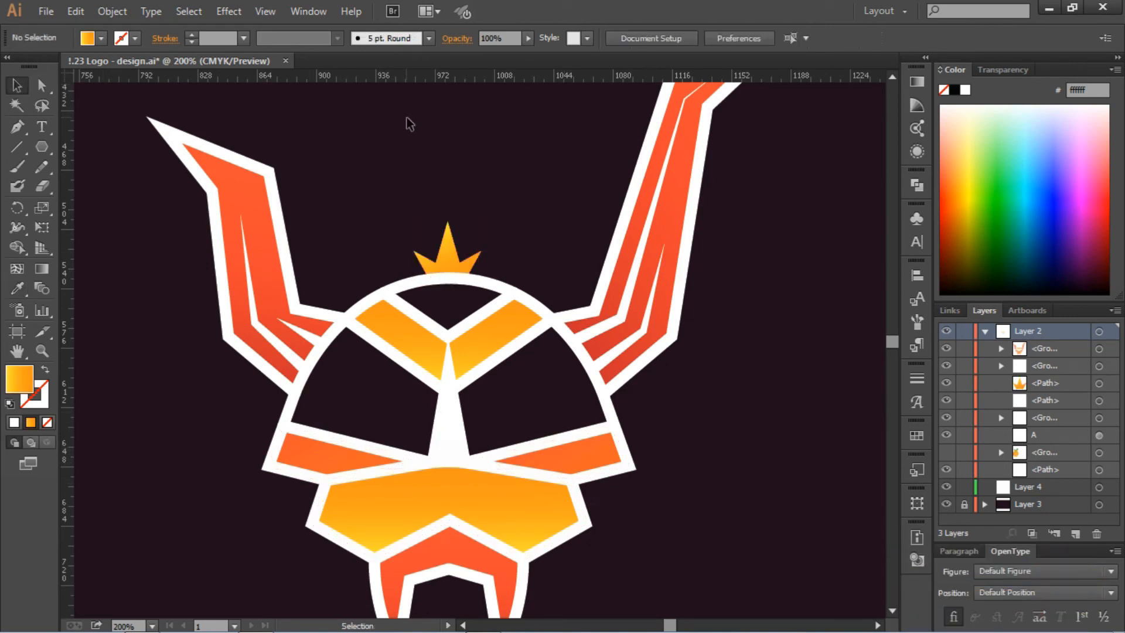
{"action": "key", "text": "ctrl+0"}
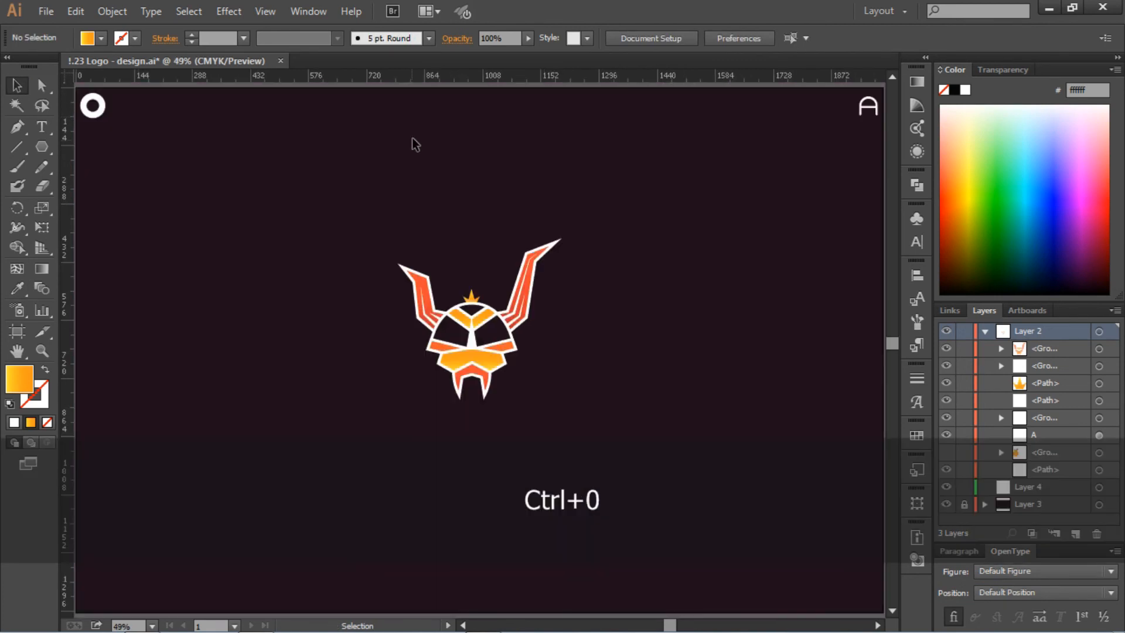